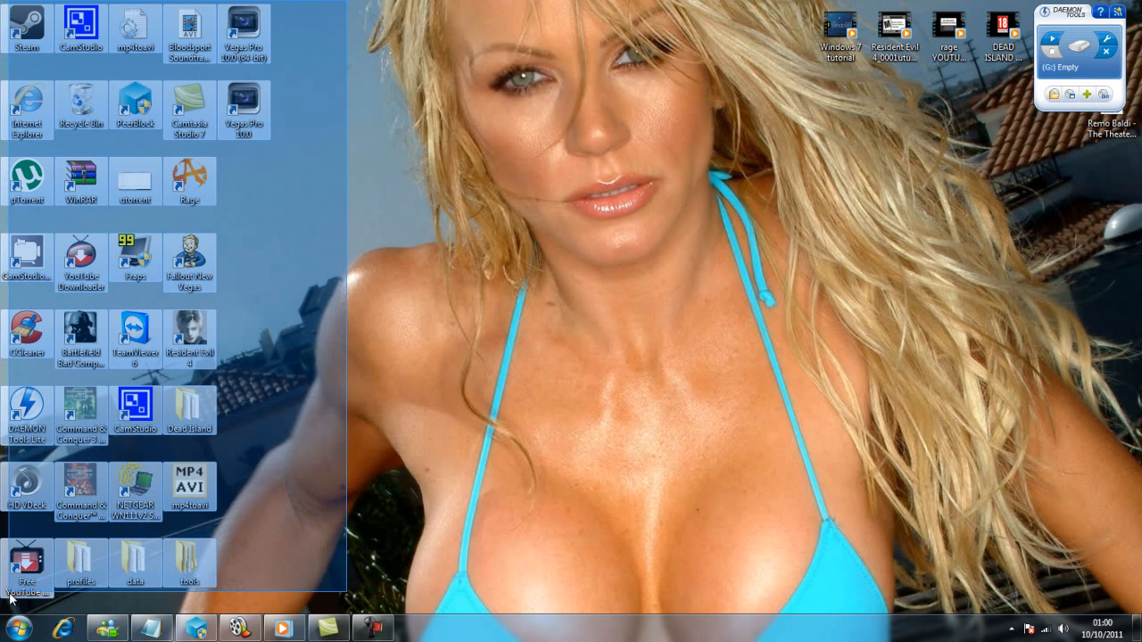
Step: Open Windows Movie Maker 2.6
left_click(270, 503)
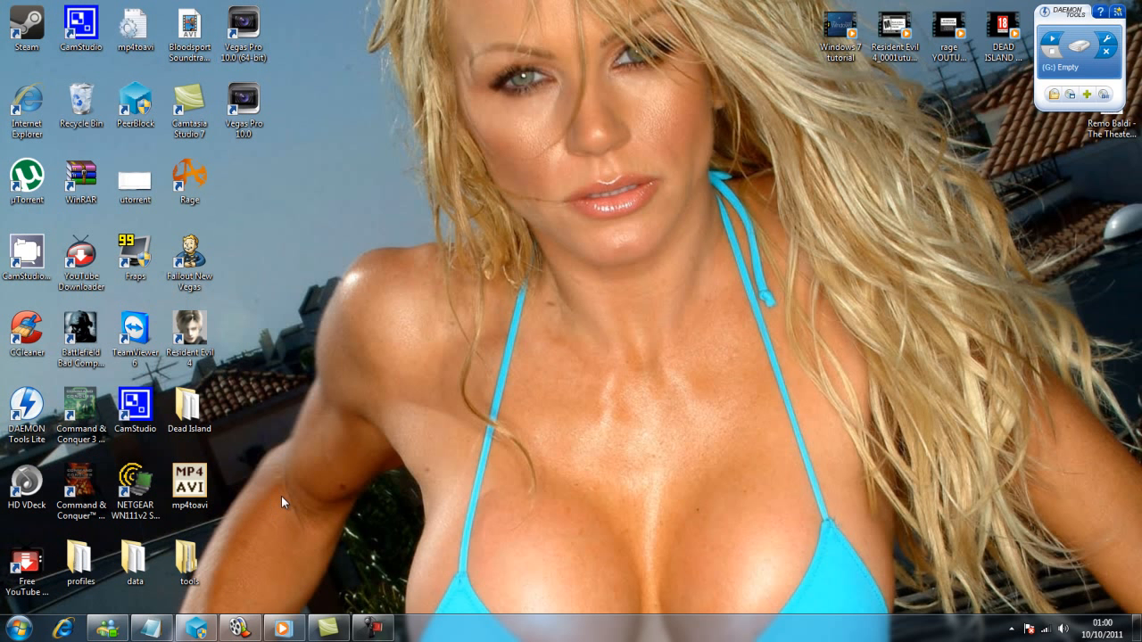
left_click(19, 629)
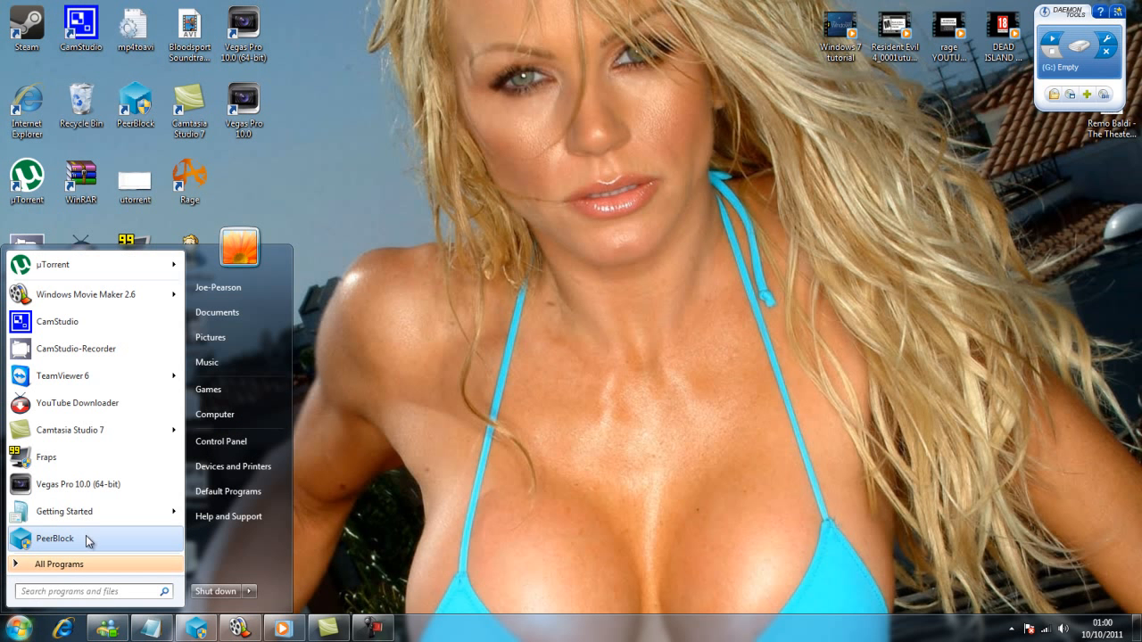
left_click(133, 293)
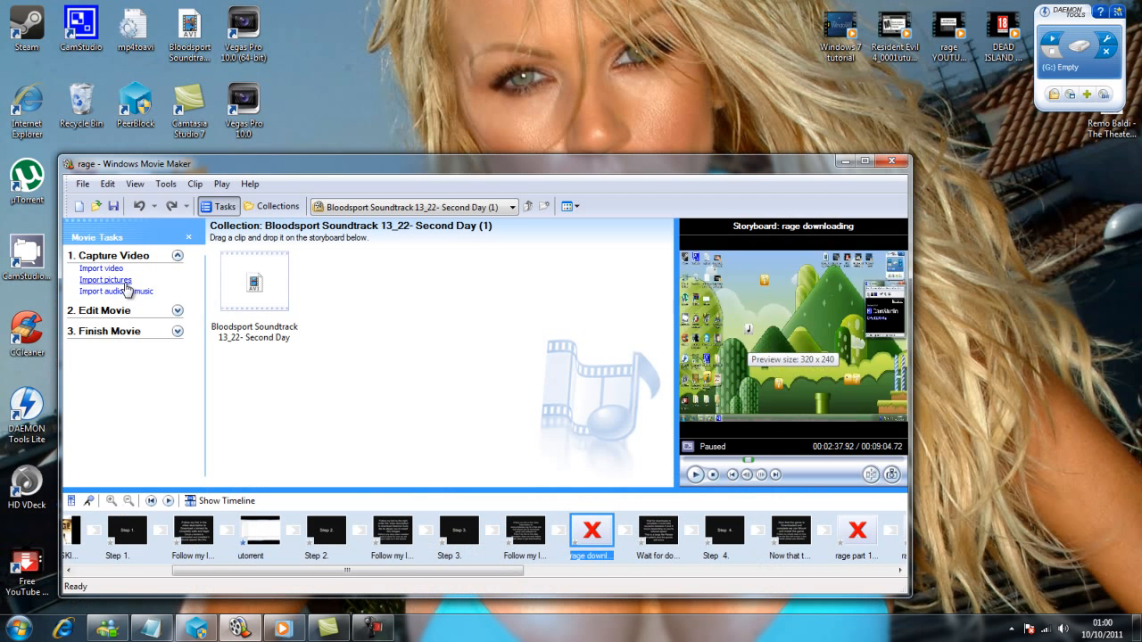
Step: Start a new, empty movie project and maximize the Movie Maker window
left_click_drag(492, 571, 368, 558)
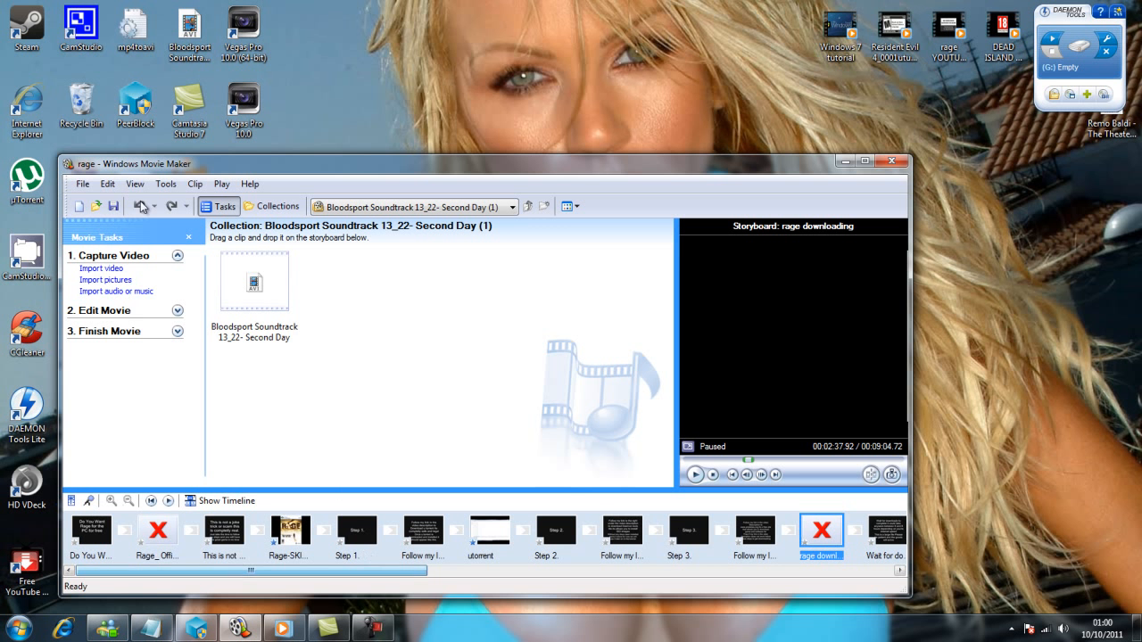
left_click(82, 184)
left_click(100, 198)
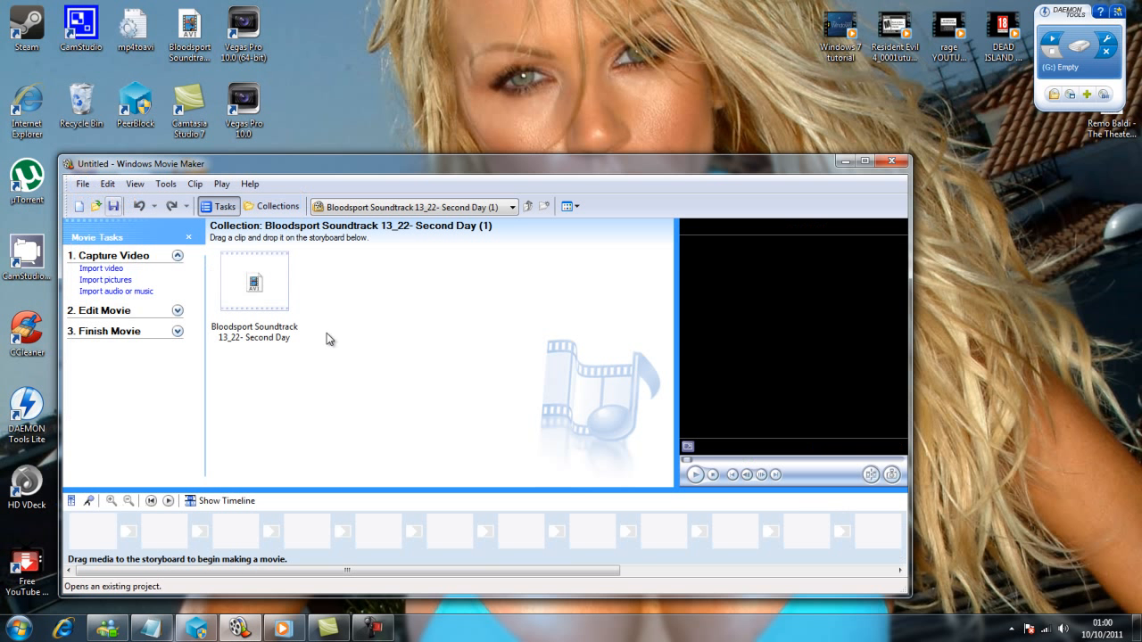
double_click(331, 163)
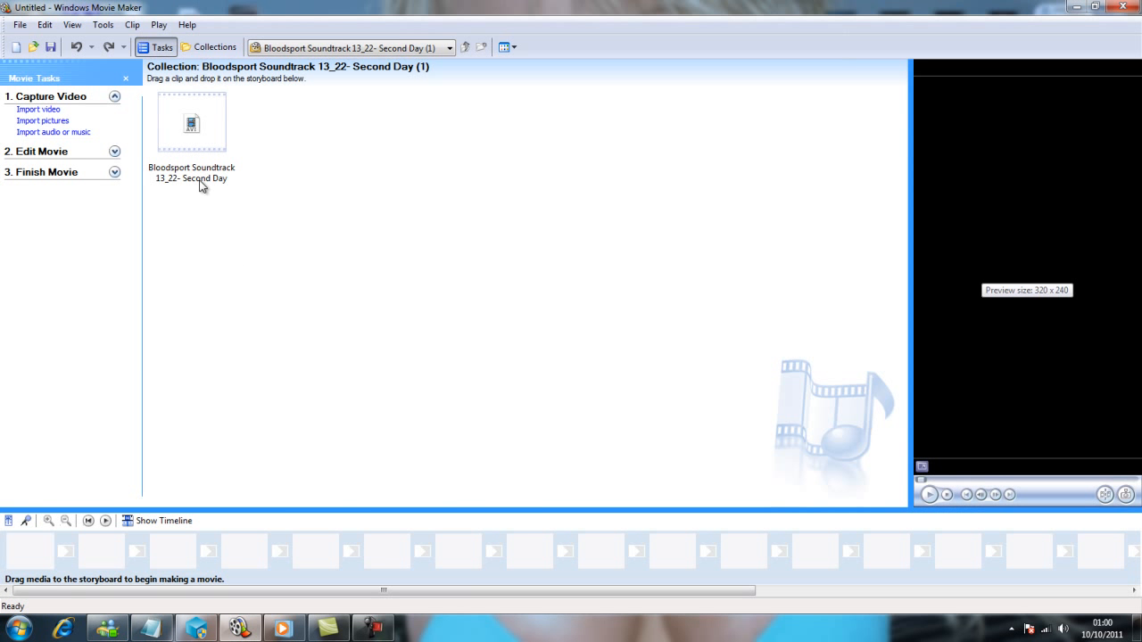
left_click(19, 24)
left_click(50, 44)
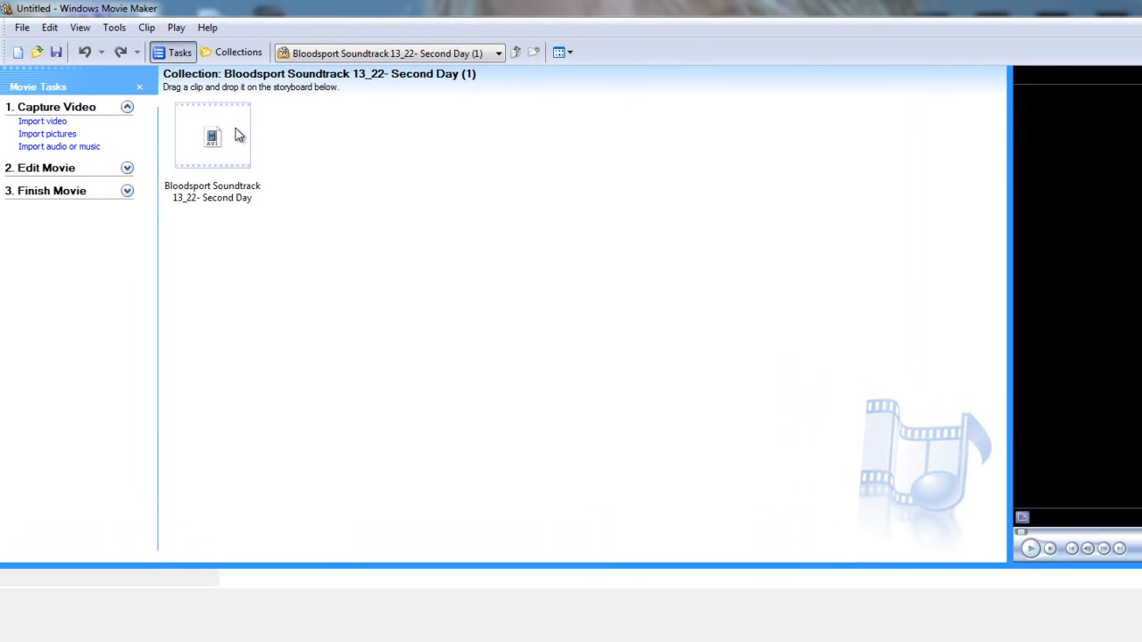
Step: Delete the Bloodsport Soundtrack 13_22- Second Day clip from the collection
right_click(214, 137)
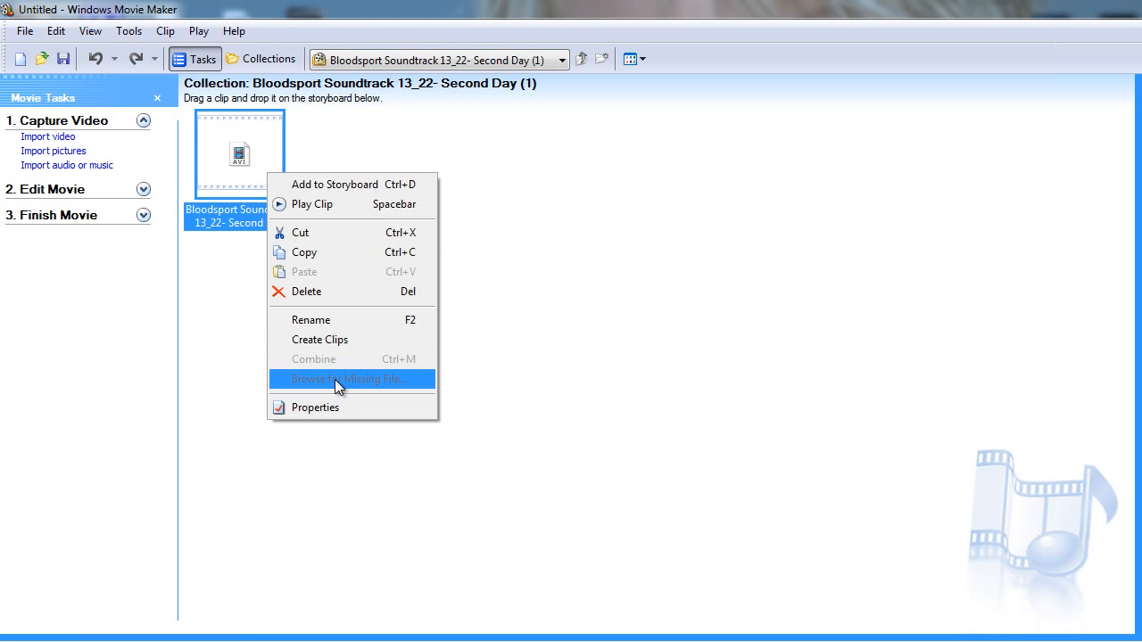
left_click(332, 293)
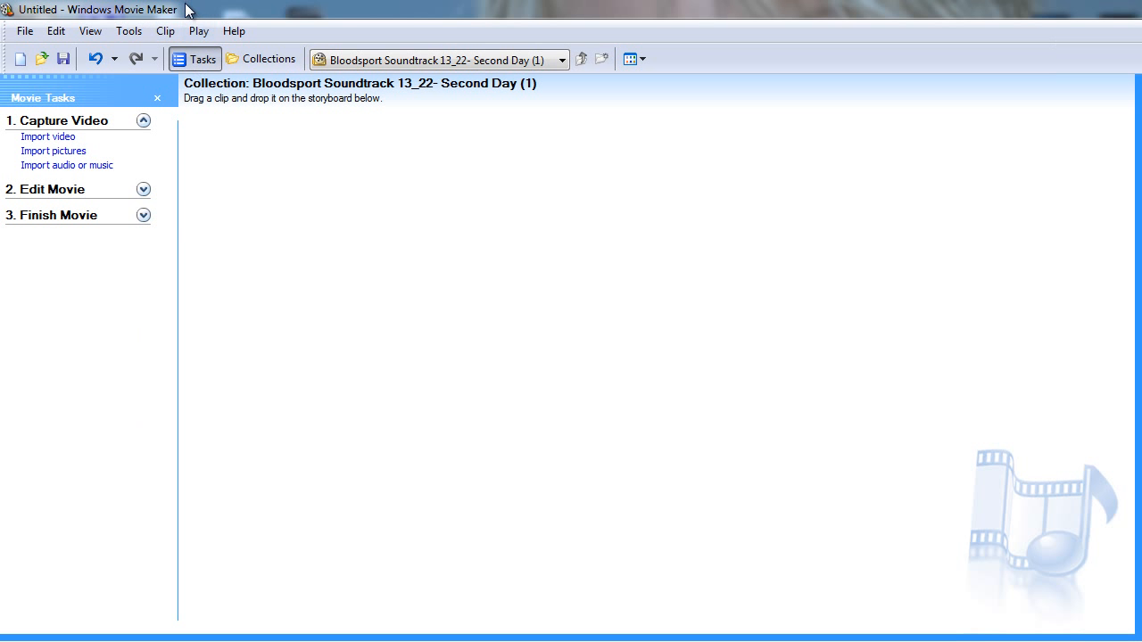
Step: Create a title at the beginning of the movie with the text "My first new video"
left_click(132, 31)
left_click(140, 72)
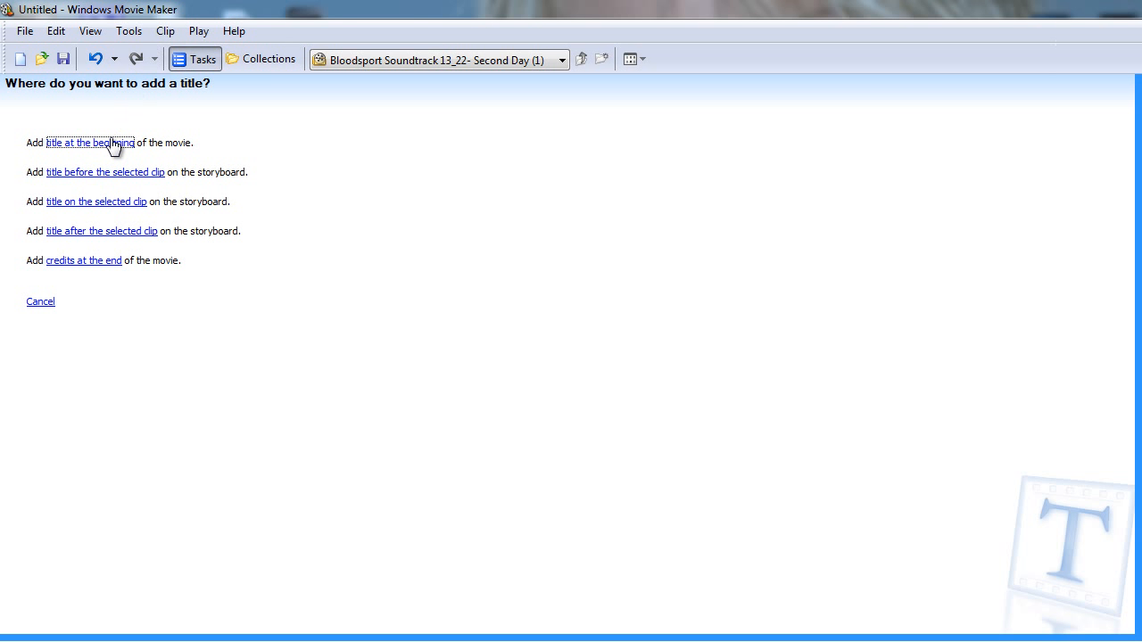
left_click(113, 144)
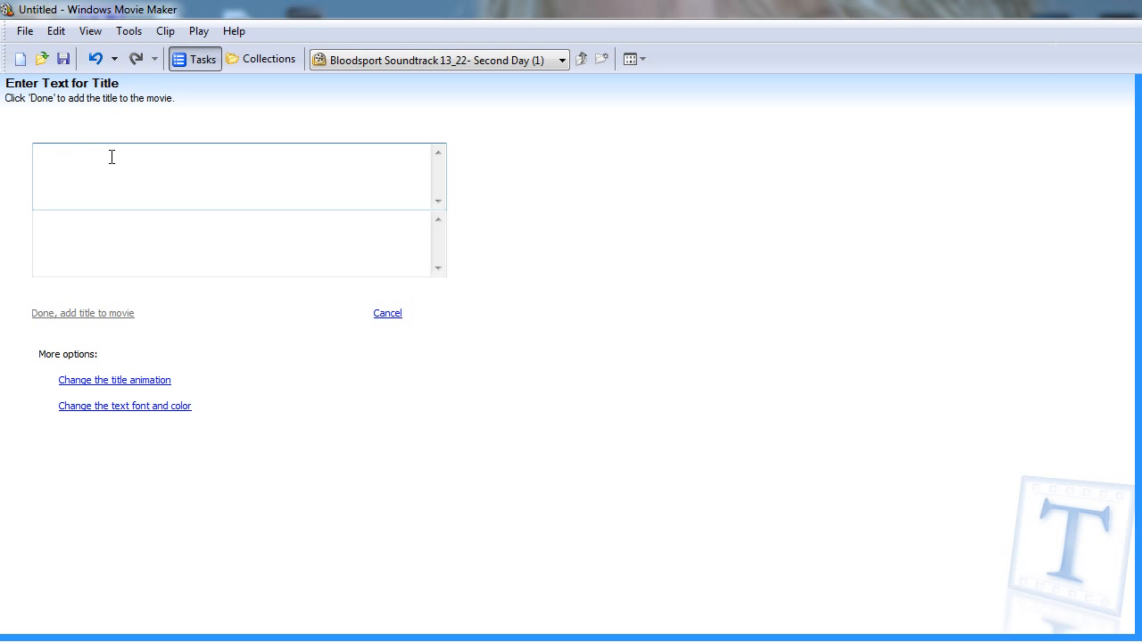
type("My first new video")
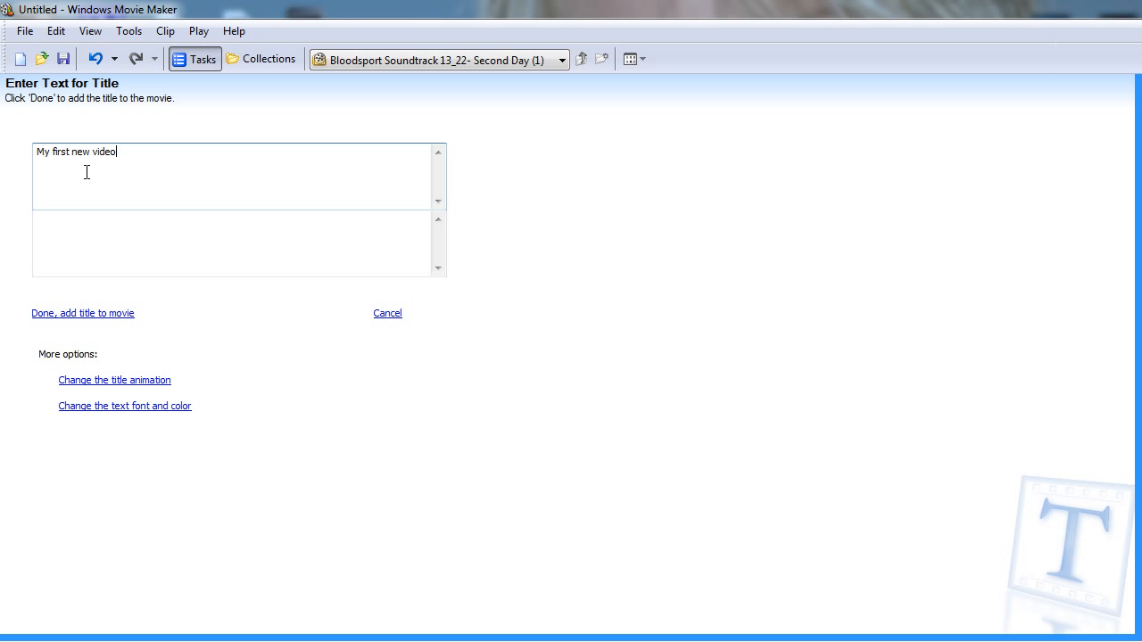
Step: Set the title's background color to black, adding a custom color with hue 86, saturation 182 and luminosity 0
left_click(111, 407)
left_click(63, 224)
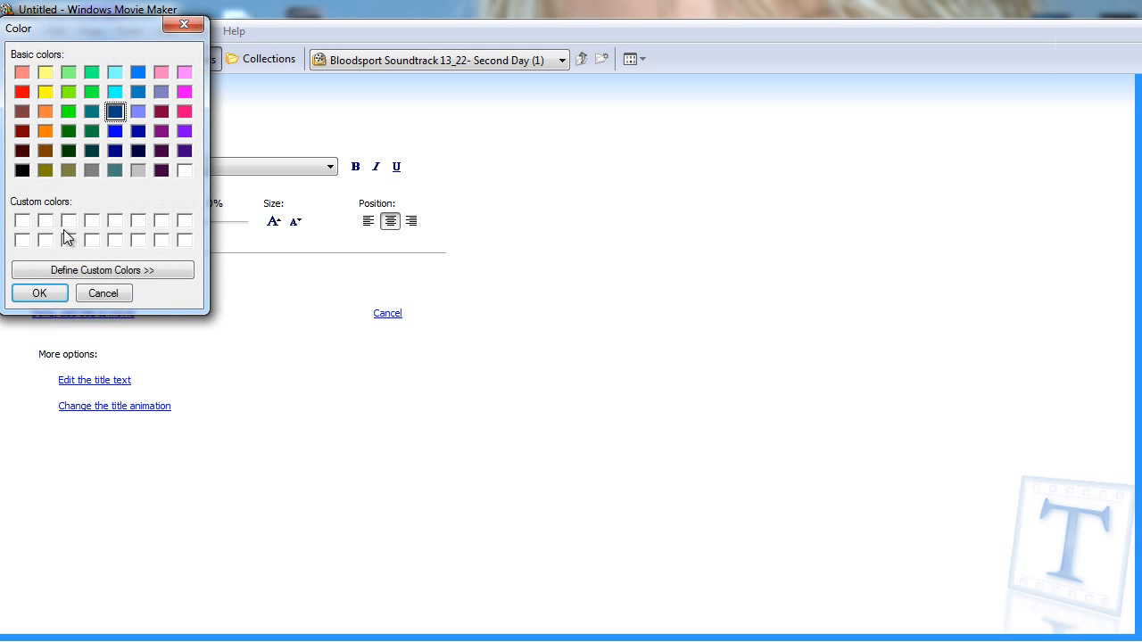
left_click_drag(63, 31, 177, 101)
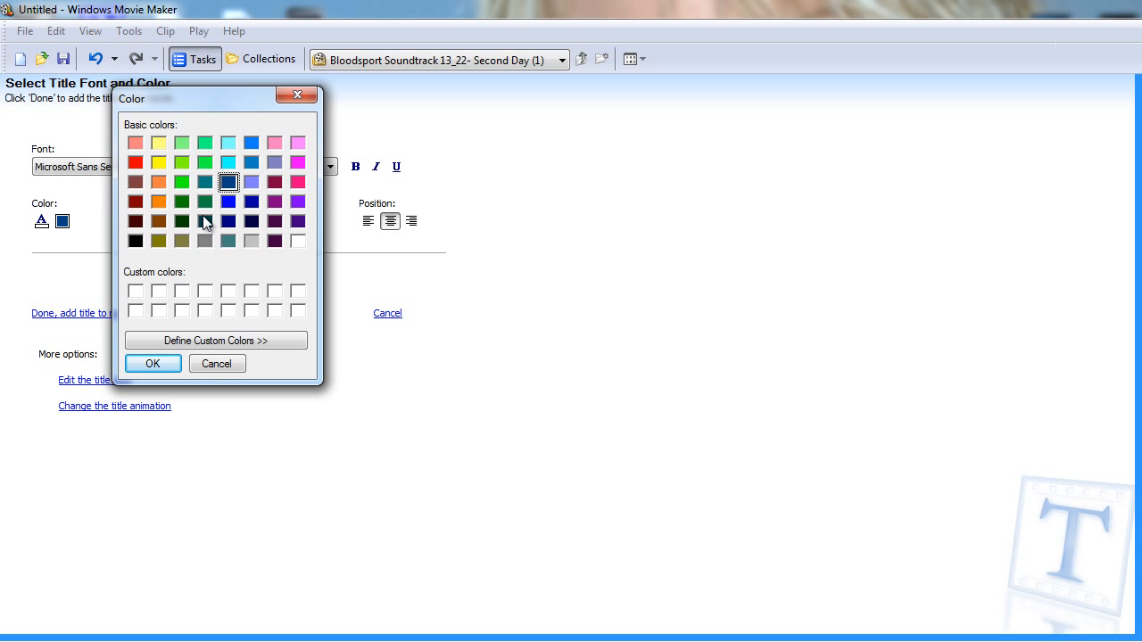
left_click(250, 143)
left_click(140, 241)
left_click(178, 335)
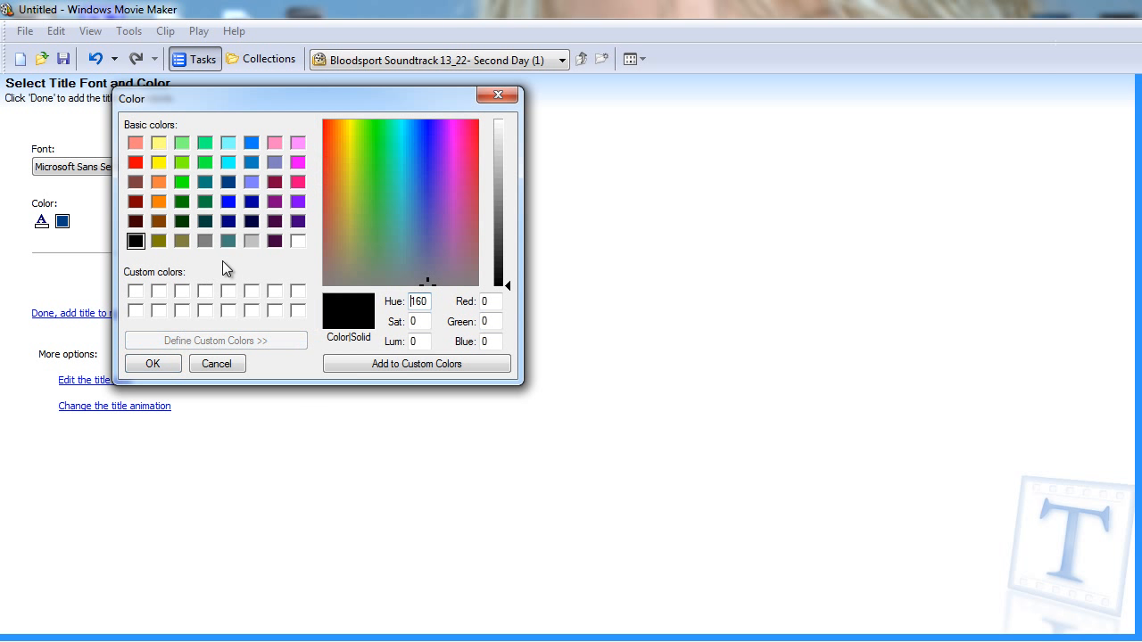
left_click_drag(390, 207, 466, 127)
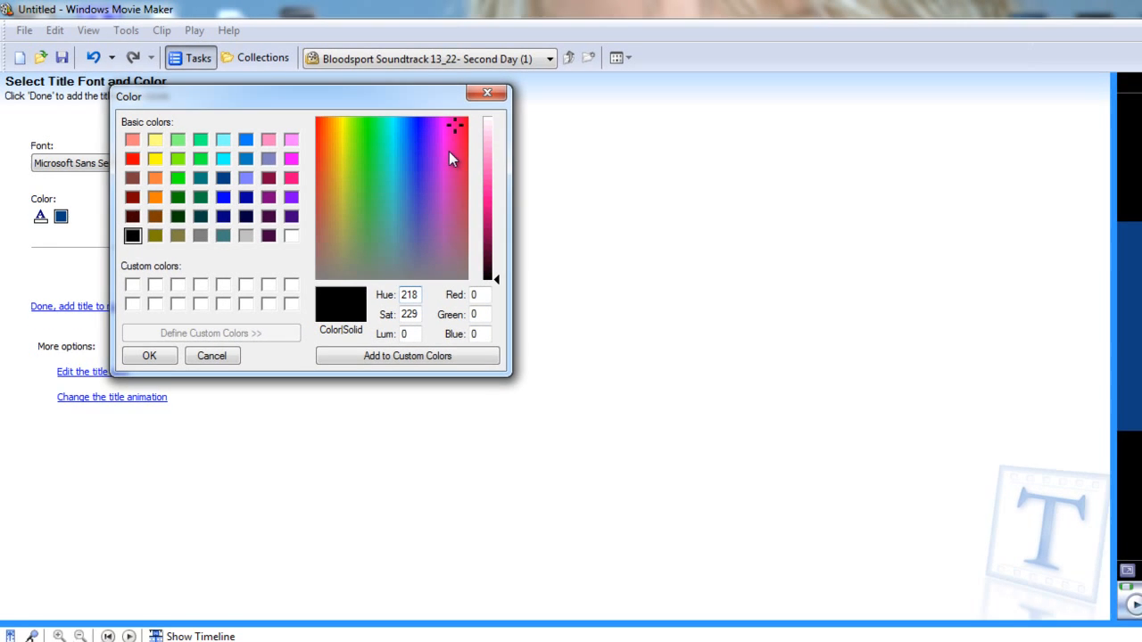
left_click(371, 155)
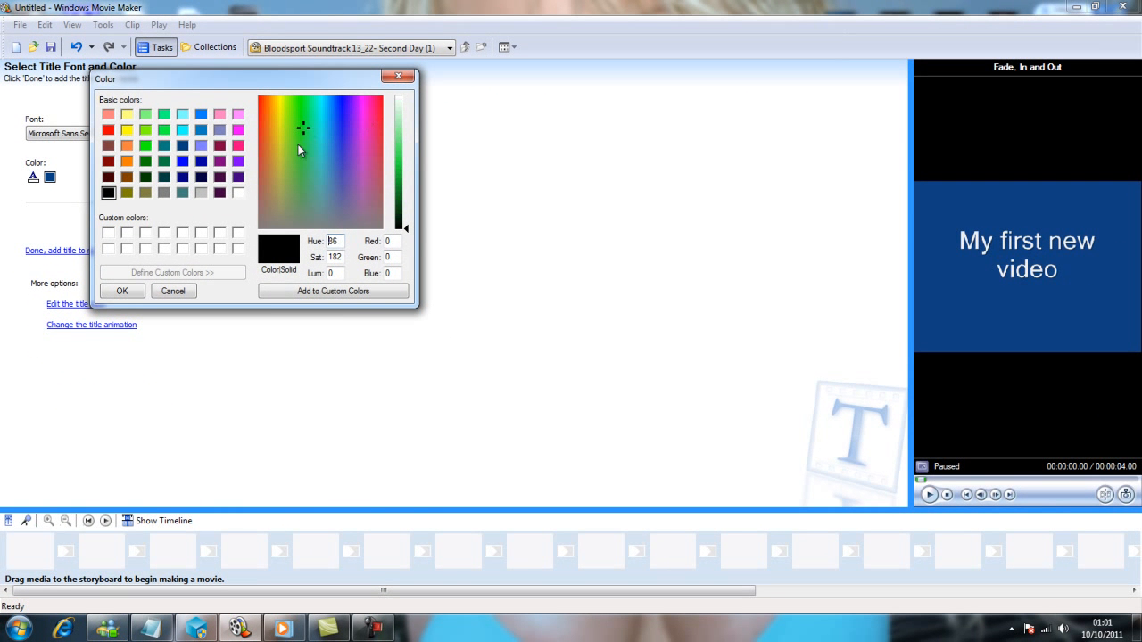
left_click(295, 290)
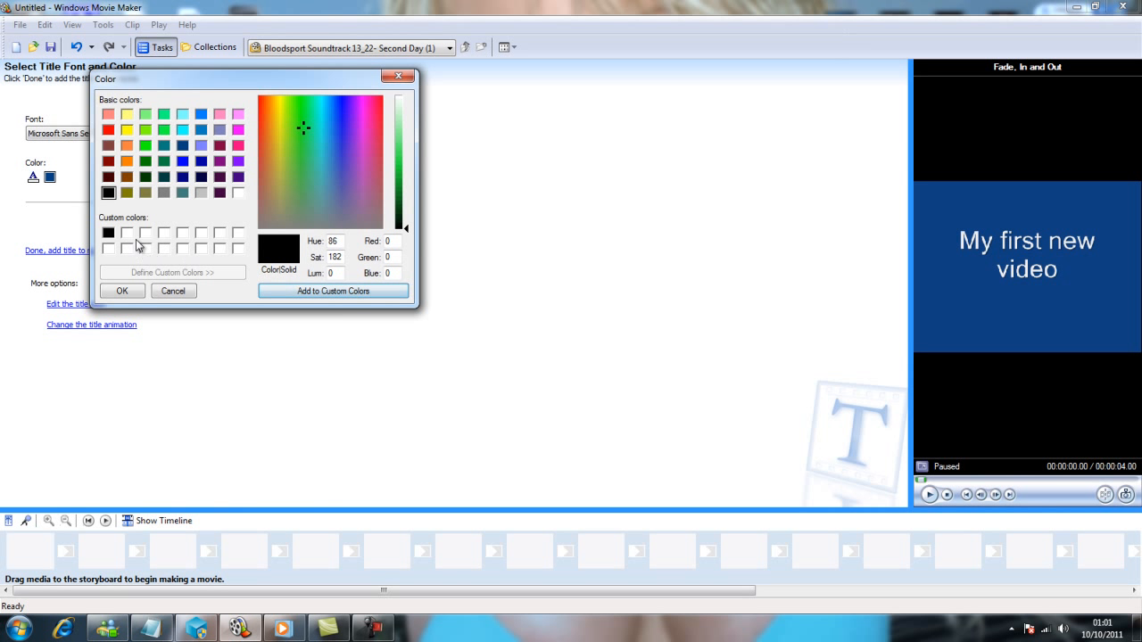
left_click(121, 290)
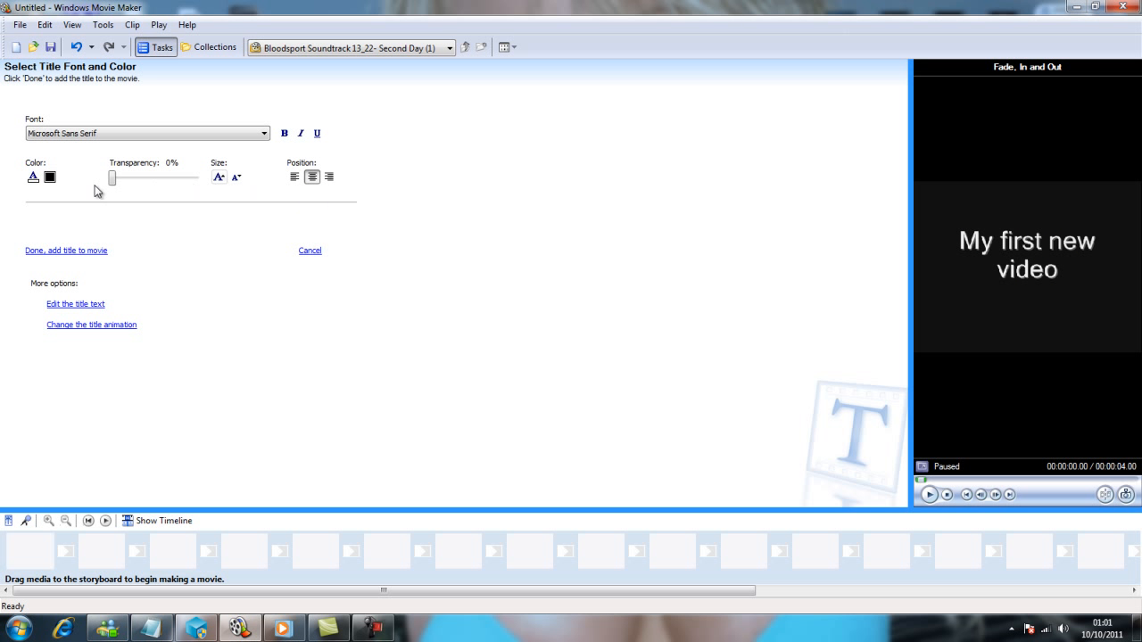
Step: Toggle bold for the title text and add the finished title to the movie
left_click(286, 134)
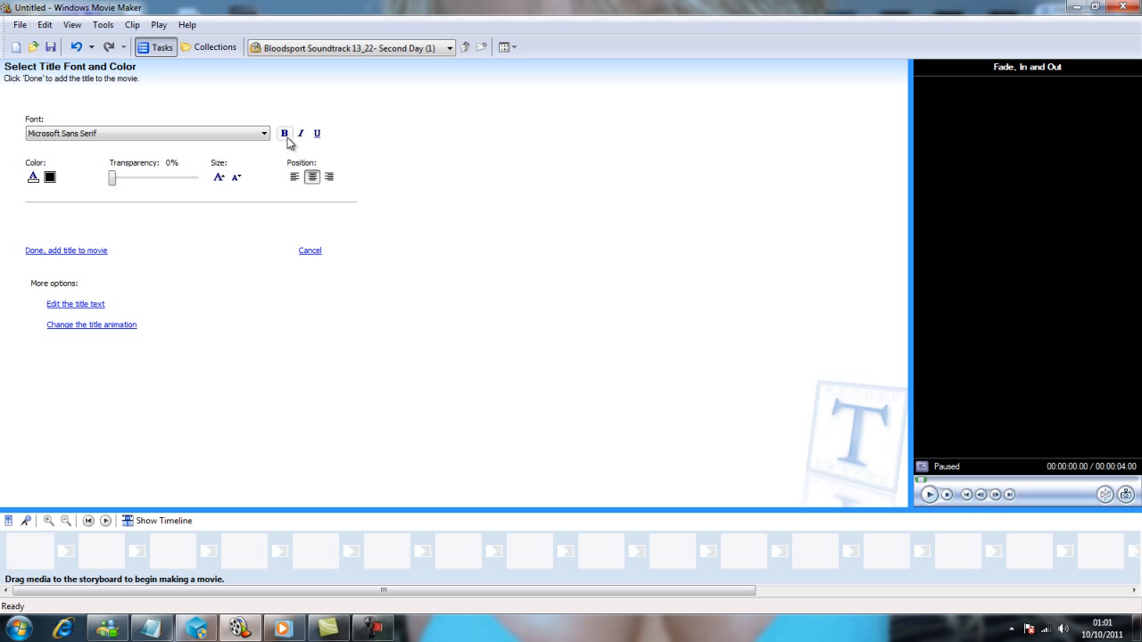
left_click(63, 251)
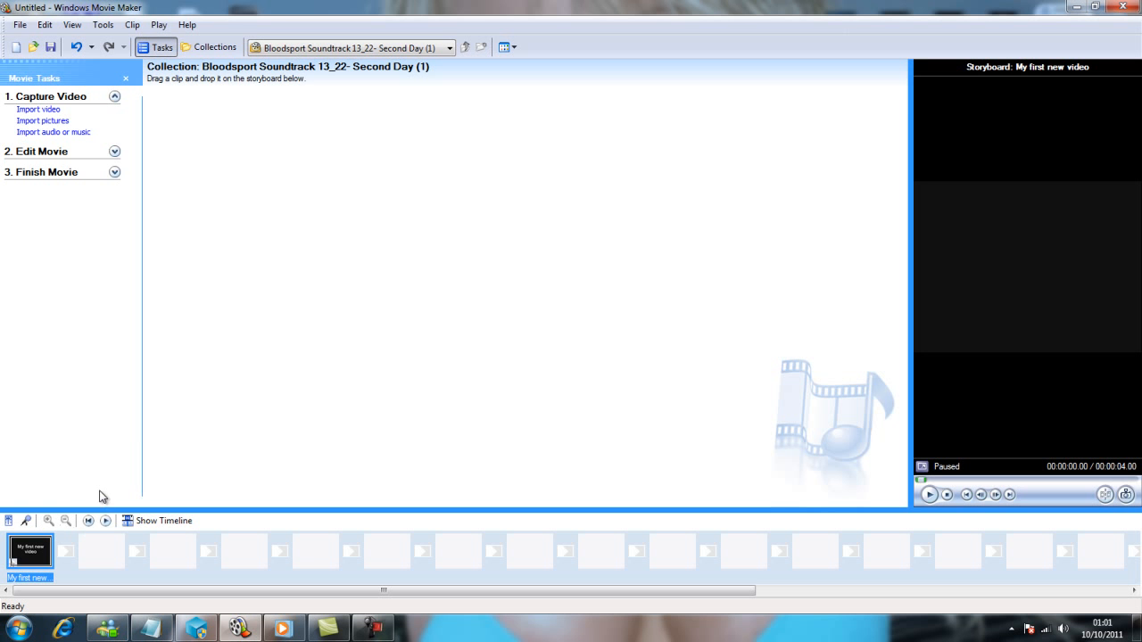
Step: Switch to Internet Explorer, search Google Images for "cars" and maximize the browser window
left_click(82, 626)
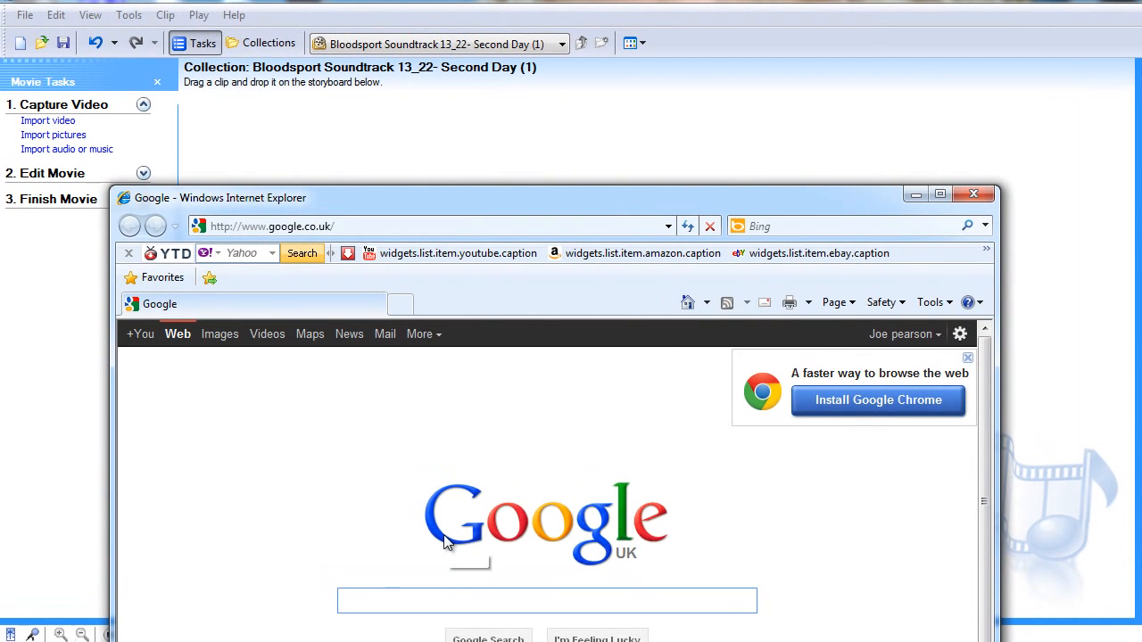
type("cars")
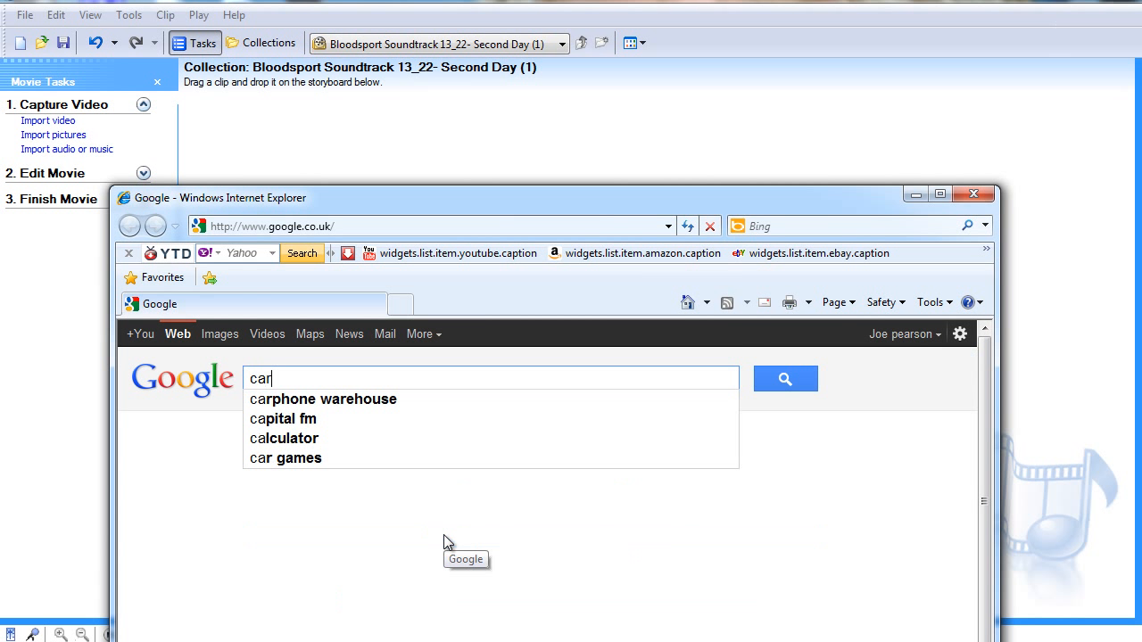
key("Return")
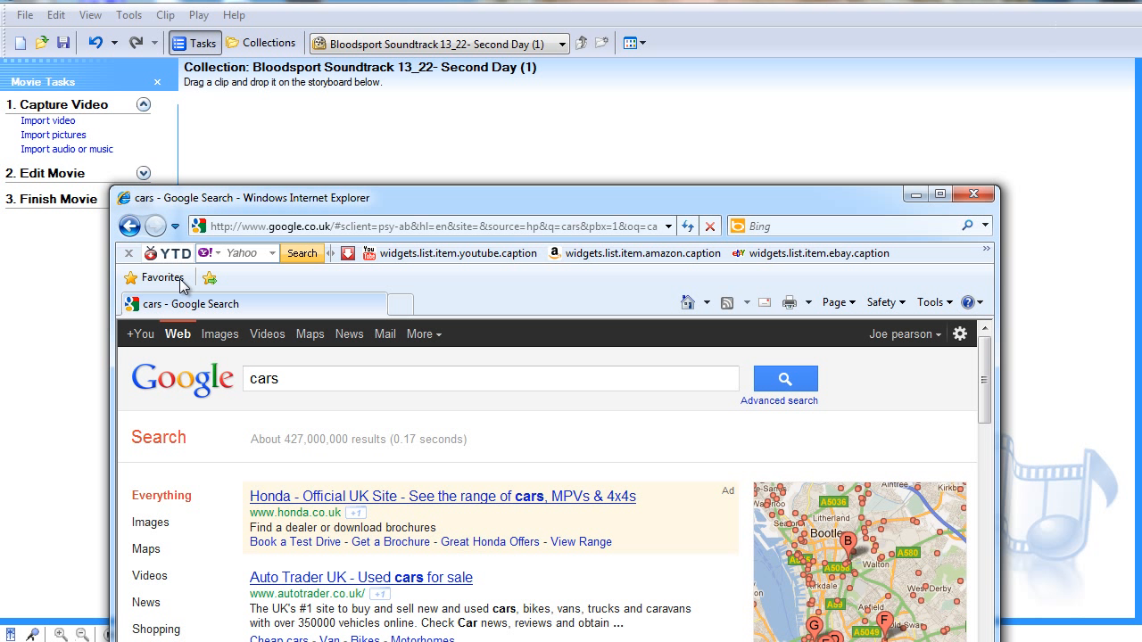
left_click(197, 342)
type("cars")
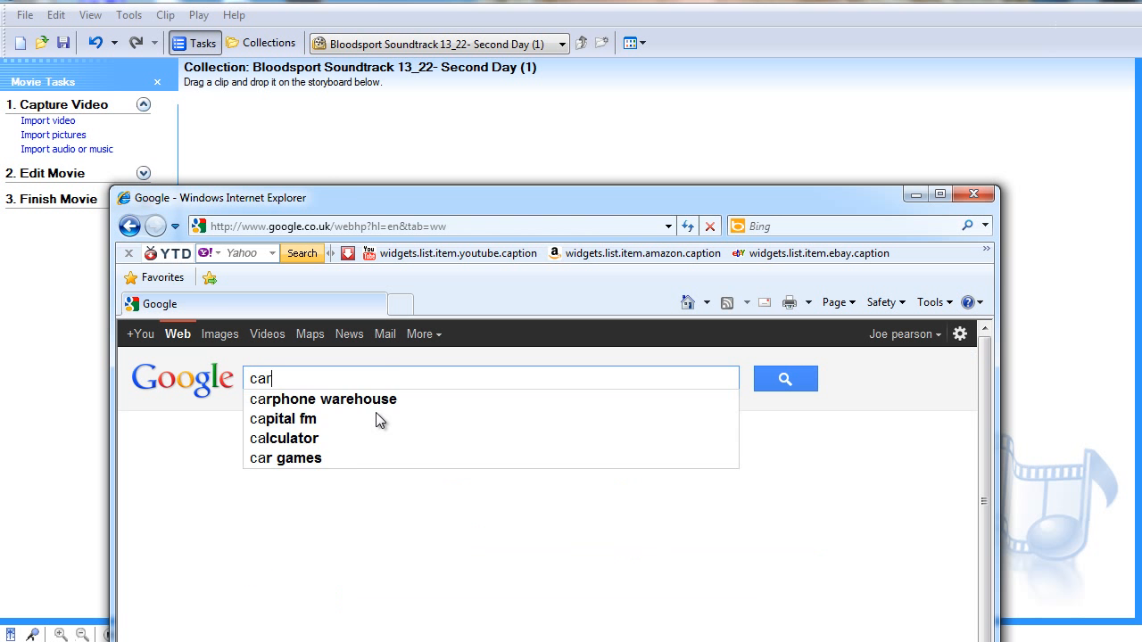
key("Return")
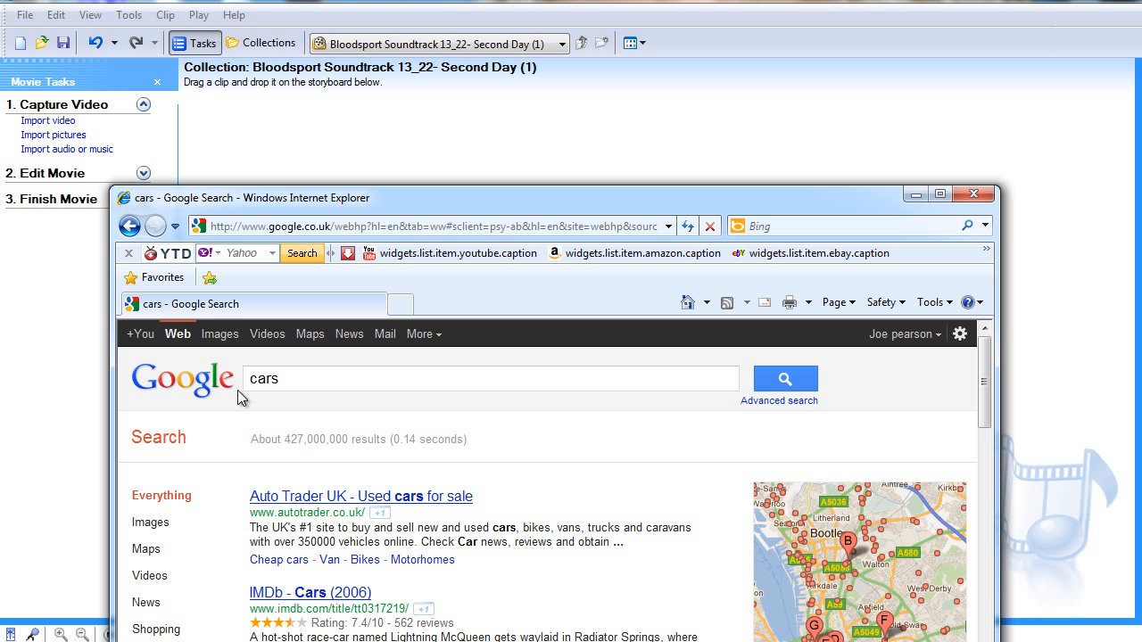
left_click(220, 334)
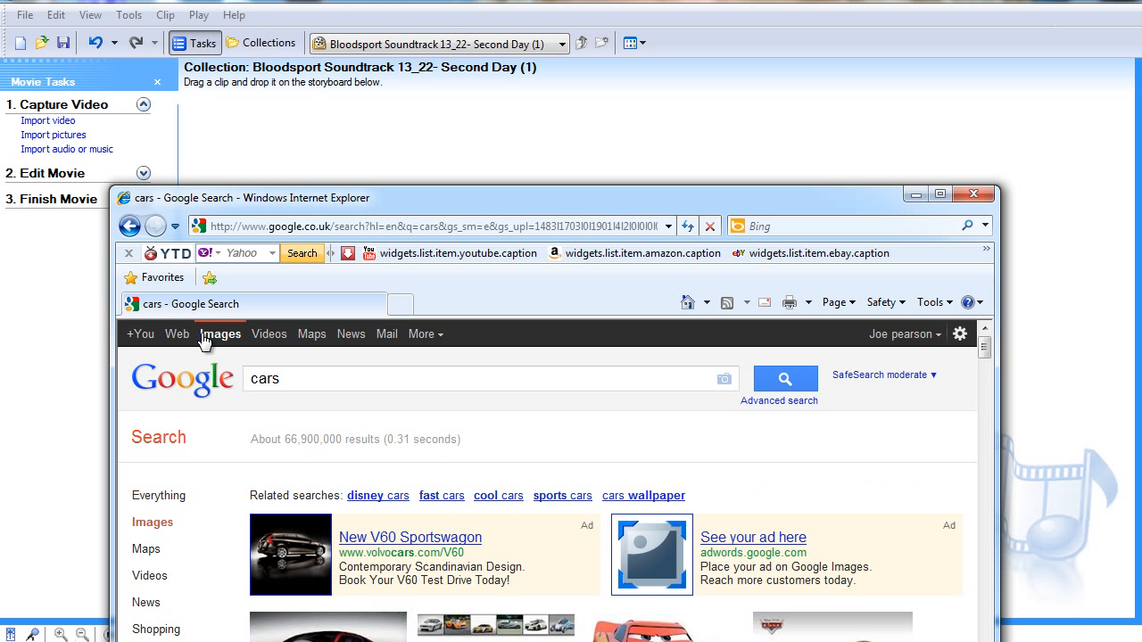
double_click(536, 202)
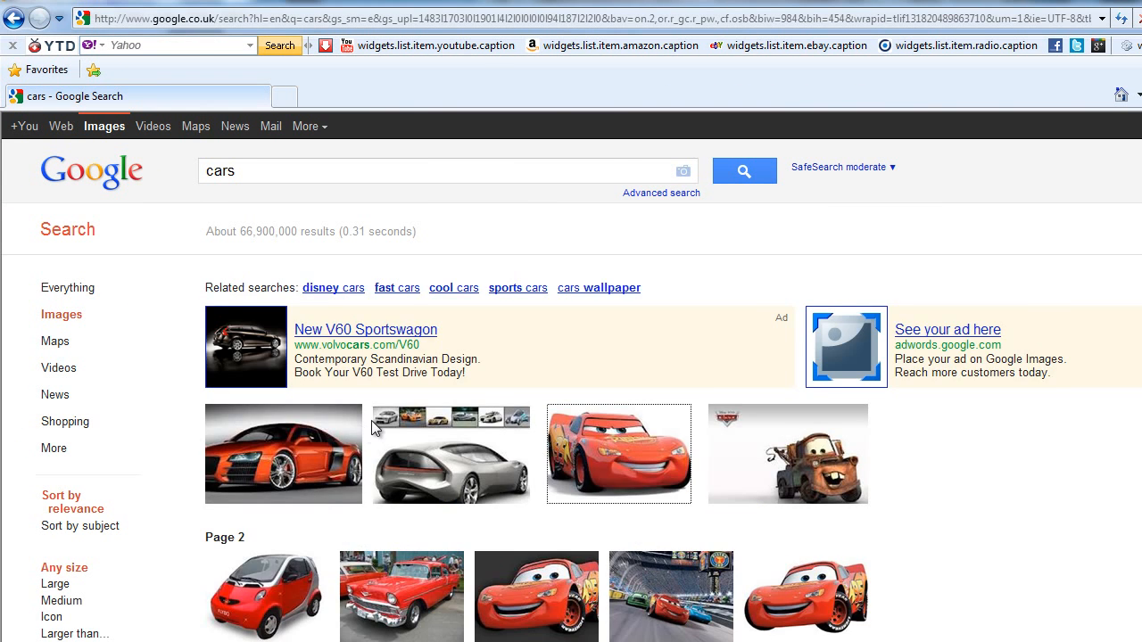
Step: Save the red Lightning McQueen picture to the Desktop as the JPEG cars-lightning-mcqueen and close the browser
right_click(571, 462)
key("Escape")
left_click(567, 457)
right_click(543, 462)
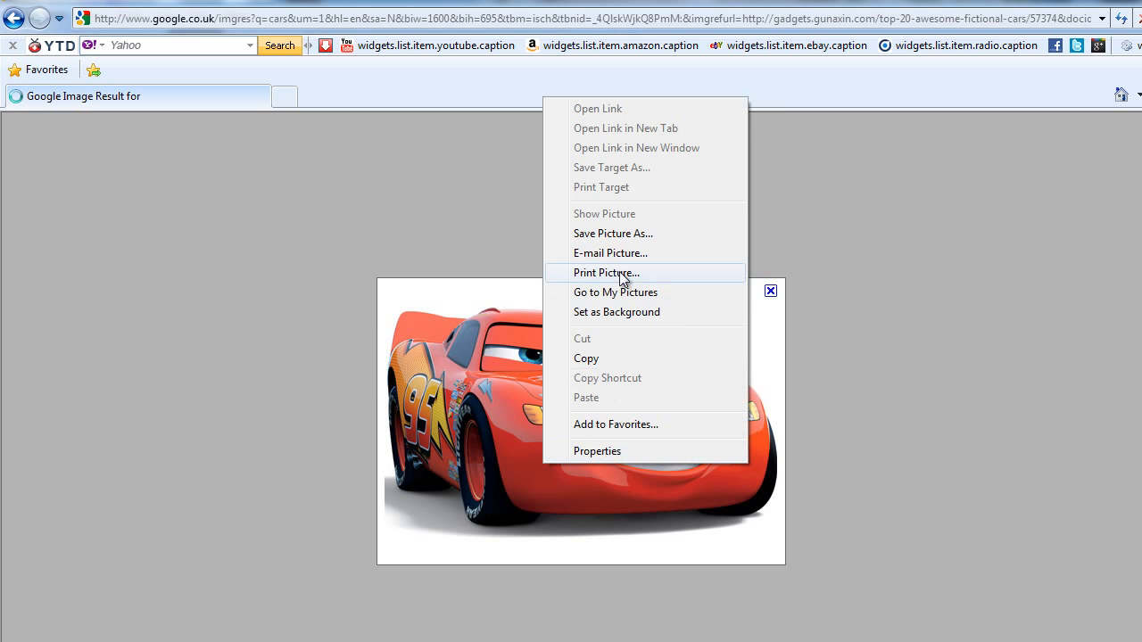
left_click(621, 234)
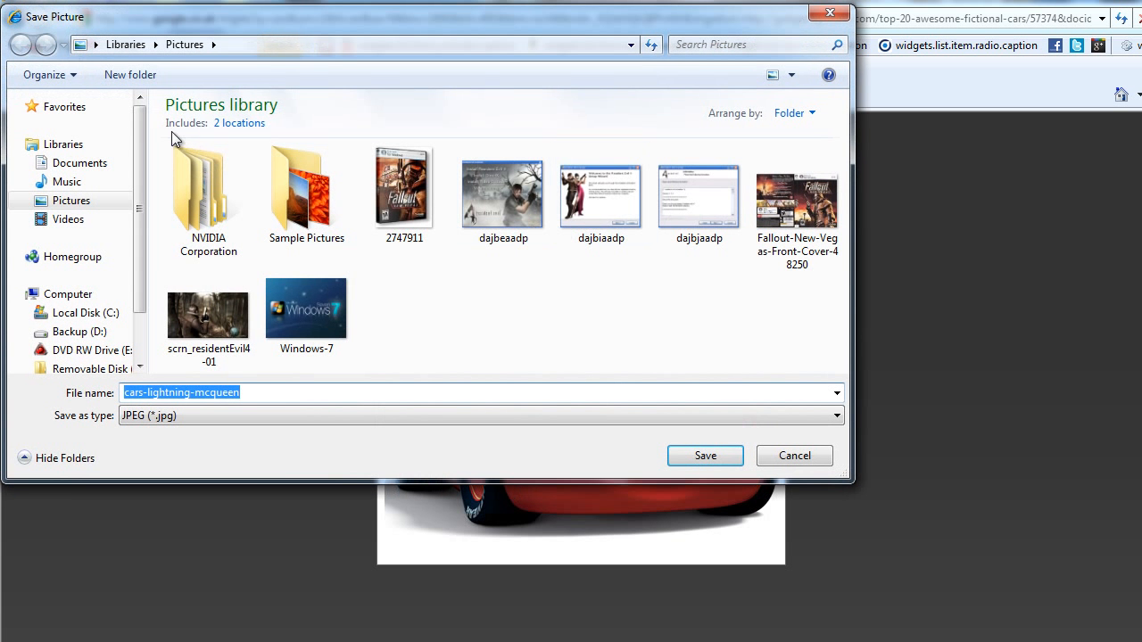
left_click(101, 109)
double_click(331, 118)
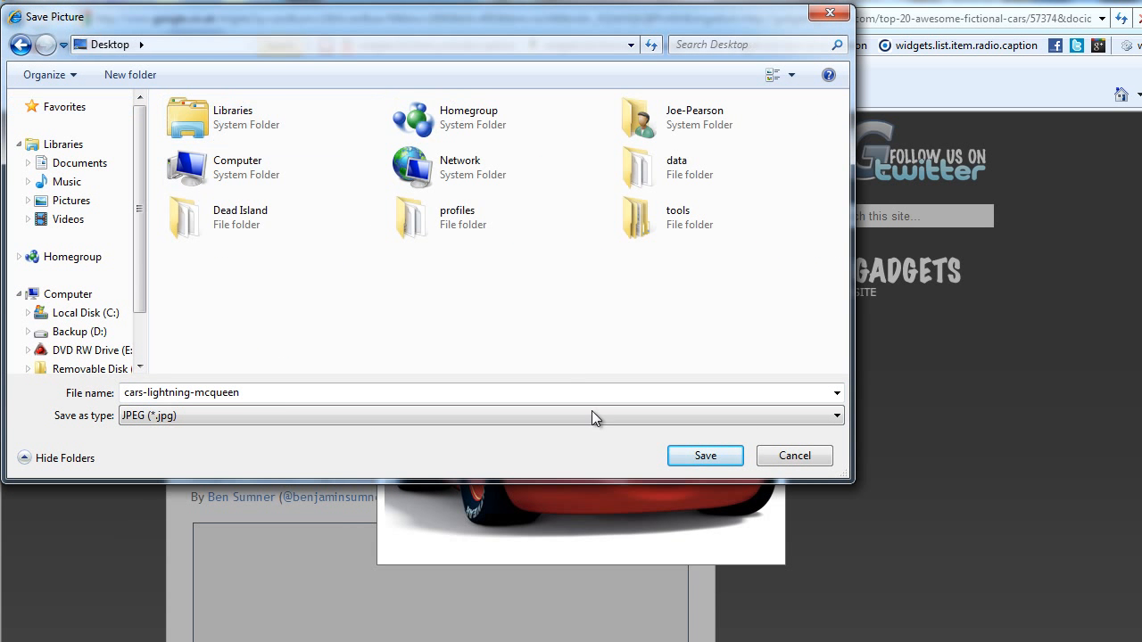
left_click(683, 456)
double_click(737, 7)
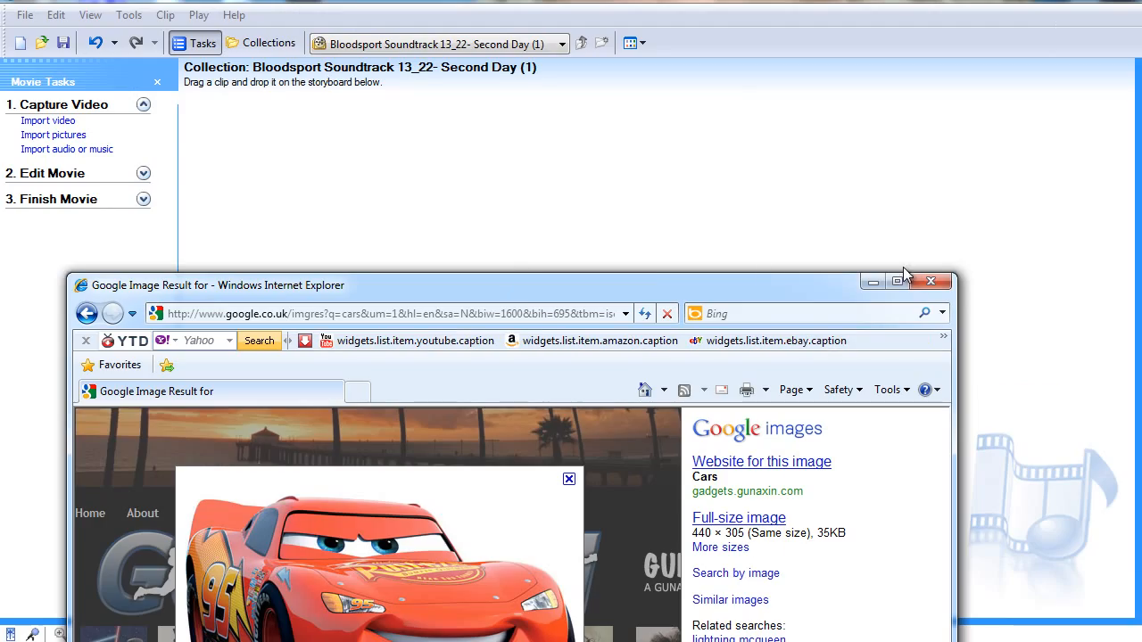
left_click(941, 284)
Step: Import the cars-lightning-mcqueen picture from the desktop into the Movie Maker collection, then maximize the window again
left_click_drag(589, 5, 719, 94)
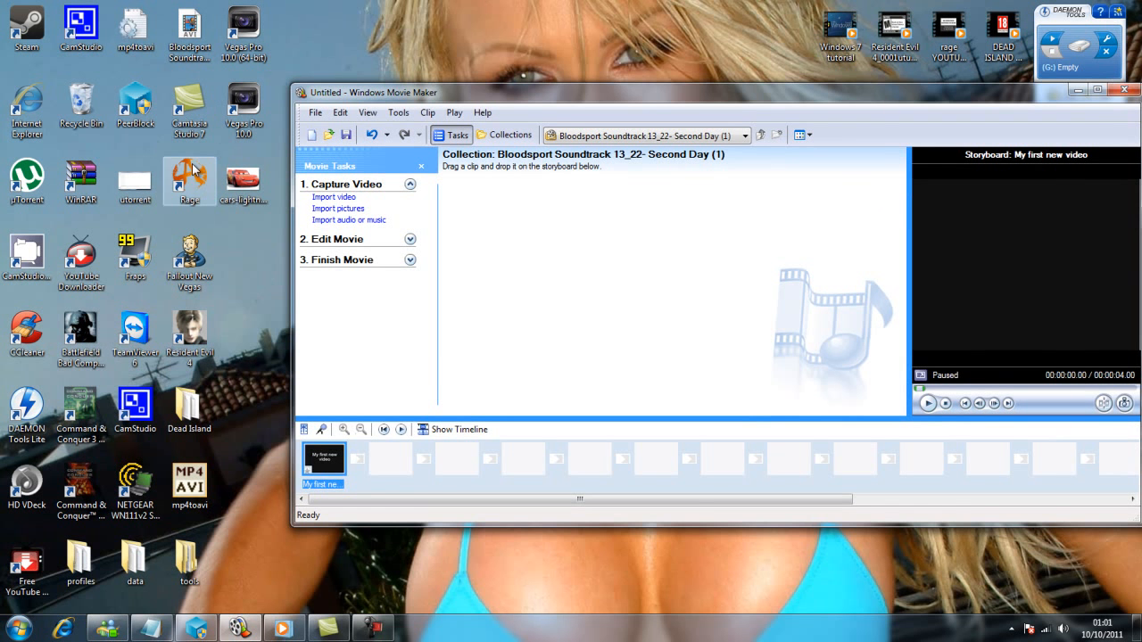
left_click_drag(232, 184, 527, 273)
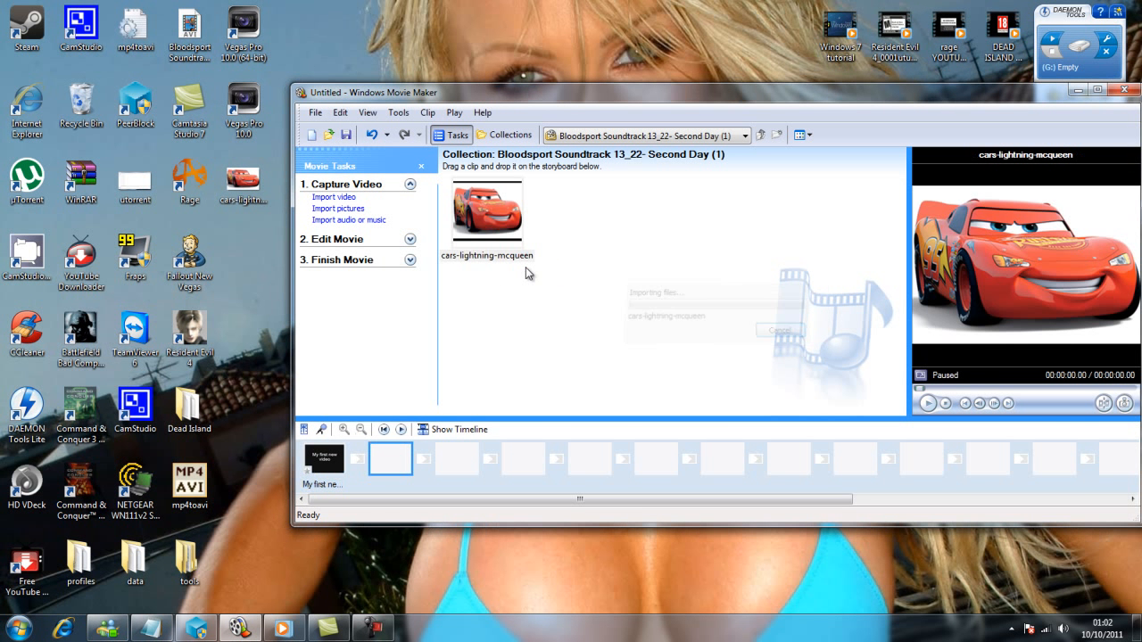
double_click(492, 95)
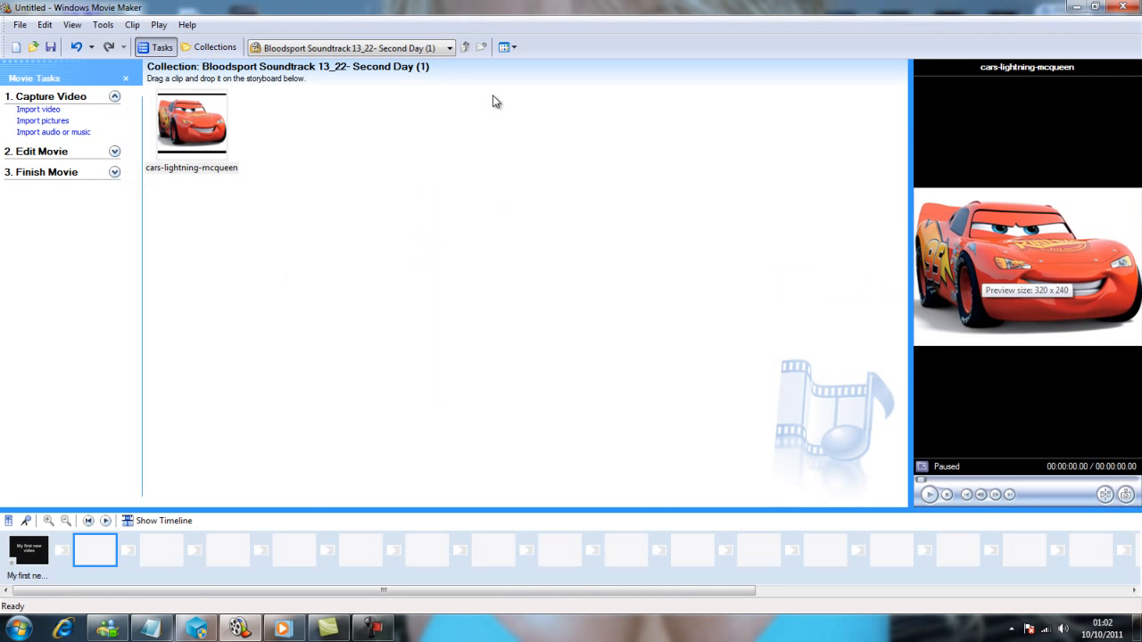
Step: Place the cars-lightning-mcqueen picture on the storyboard after the opening title and preview it
left_click_drag(214, 108, 100, 572)
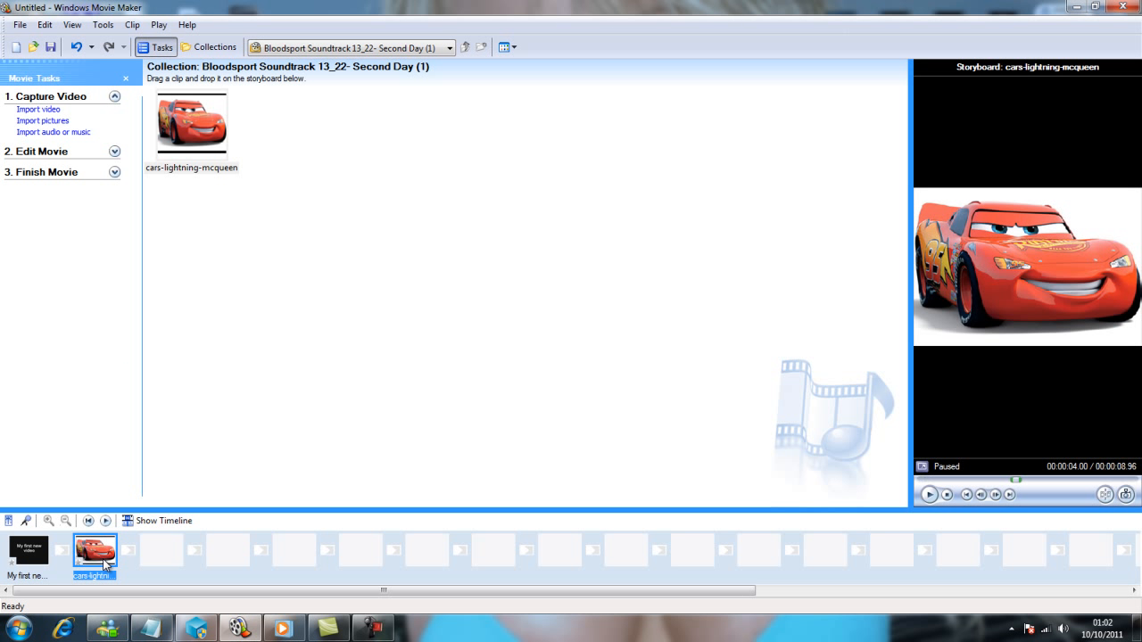
left_click(29, 552)
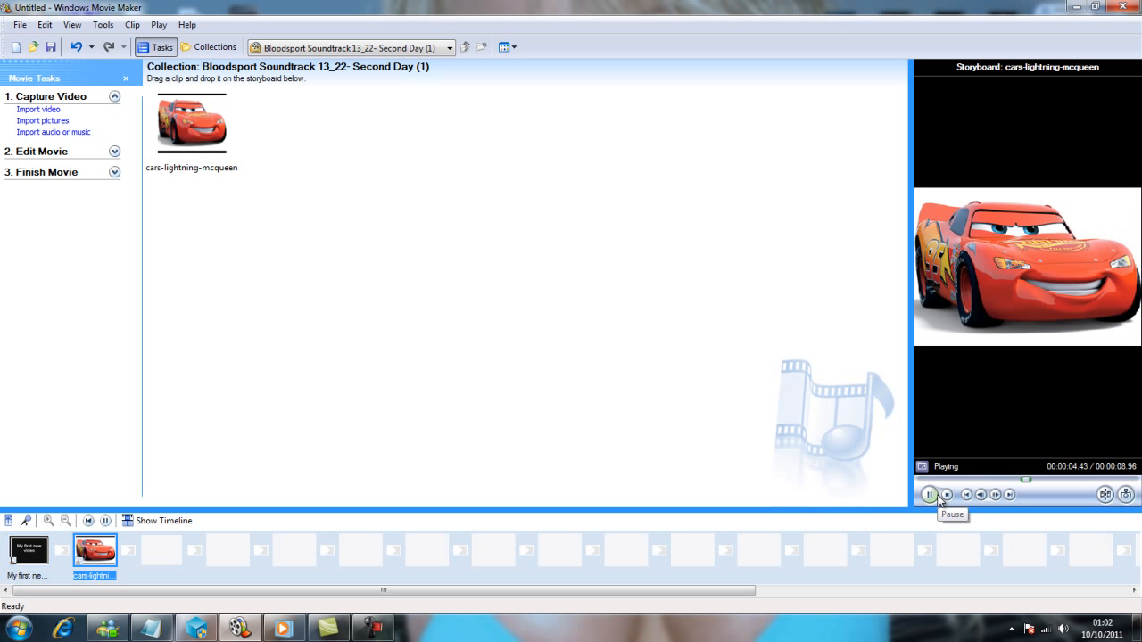
left_click(182, 522)
Step: Add the Ease In video effect to the car picture on the storyboard and play the clip to preview it
right_click(93, 557)
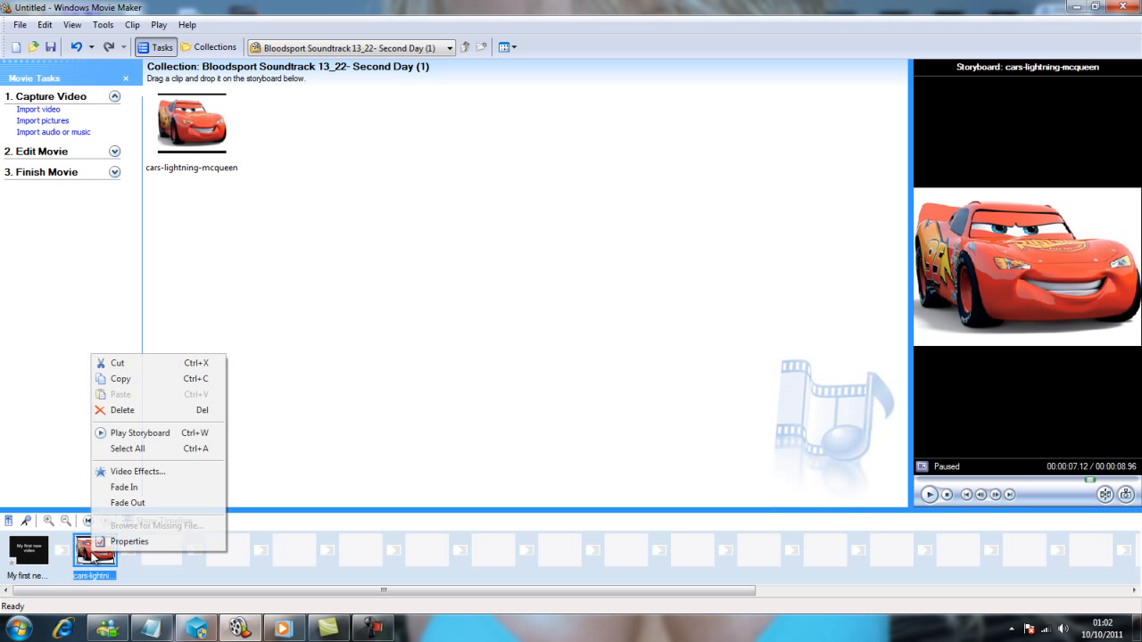
left_click(131, 478)
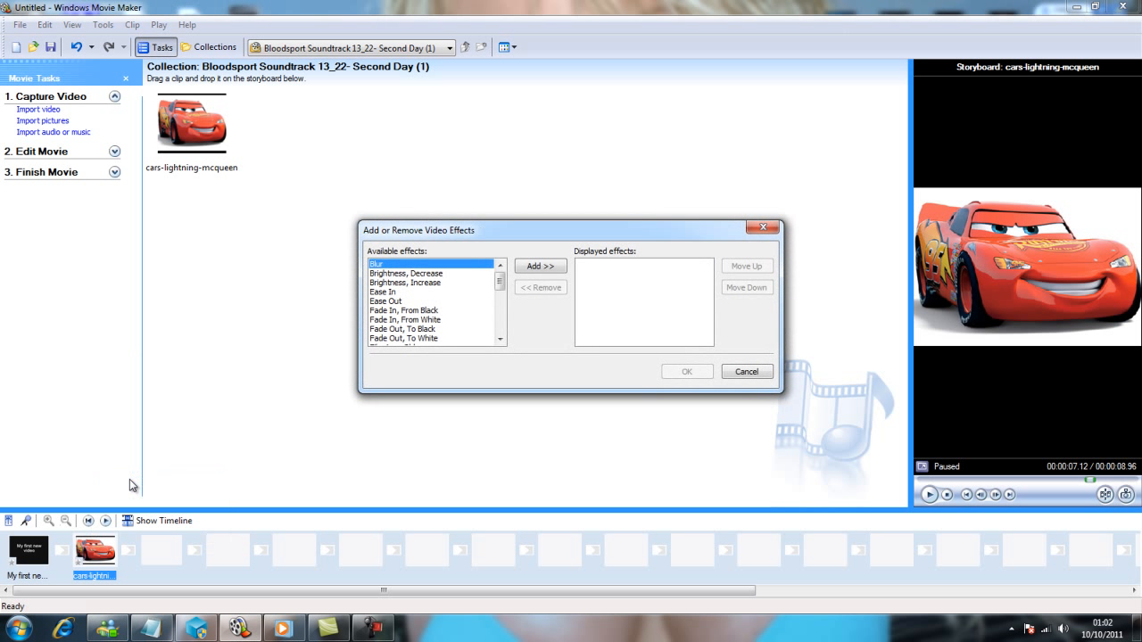
left_click(384, 293)
left_click(540, 266)
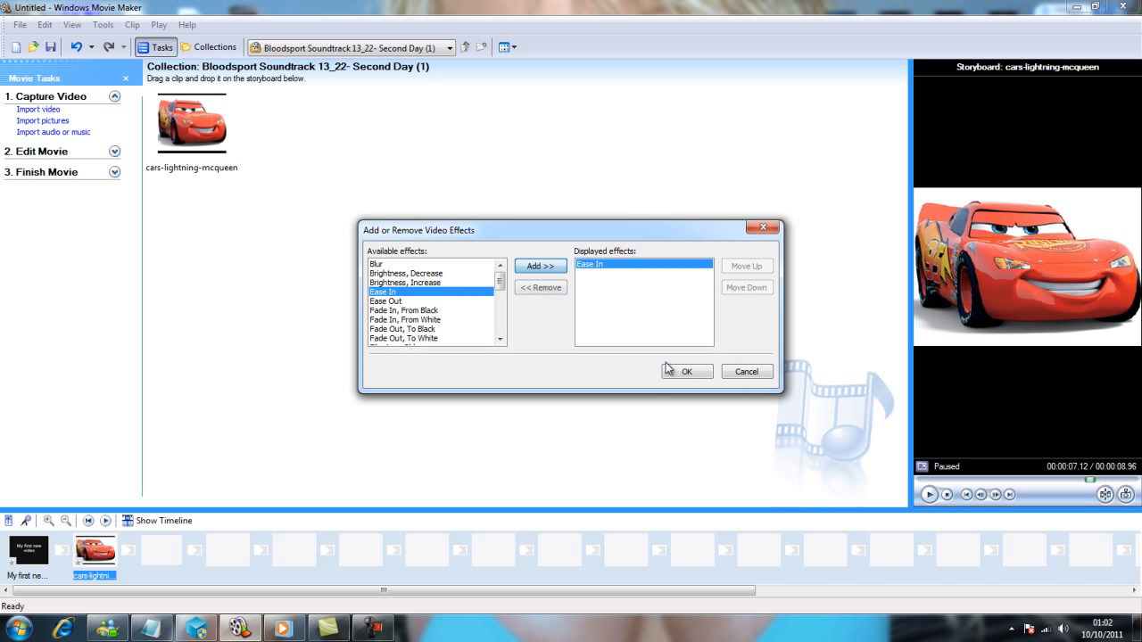
left_click(687, 371)
left_click(95, 550)
left_click(930, 496)
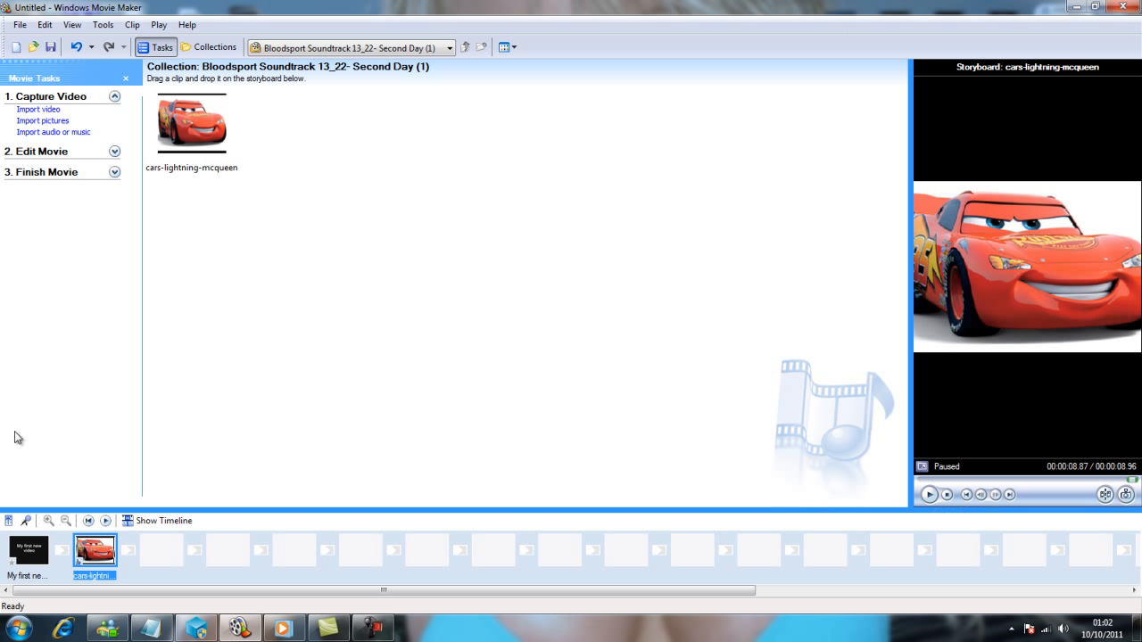
Step: Add the Ease Out video effect to the opening title clip and play the movie from that clip
left_click(30, 551)
right_click(33, 562)
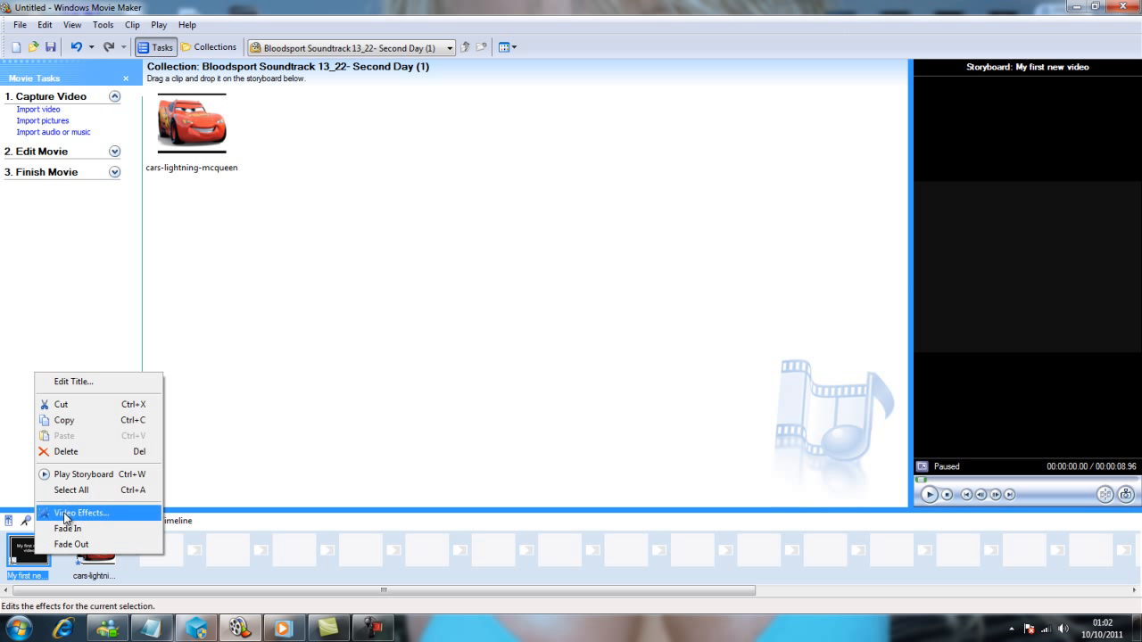
left_click(68, 512)
left_click(414, 302)
left_click(541, 267)
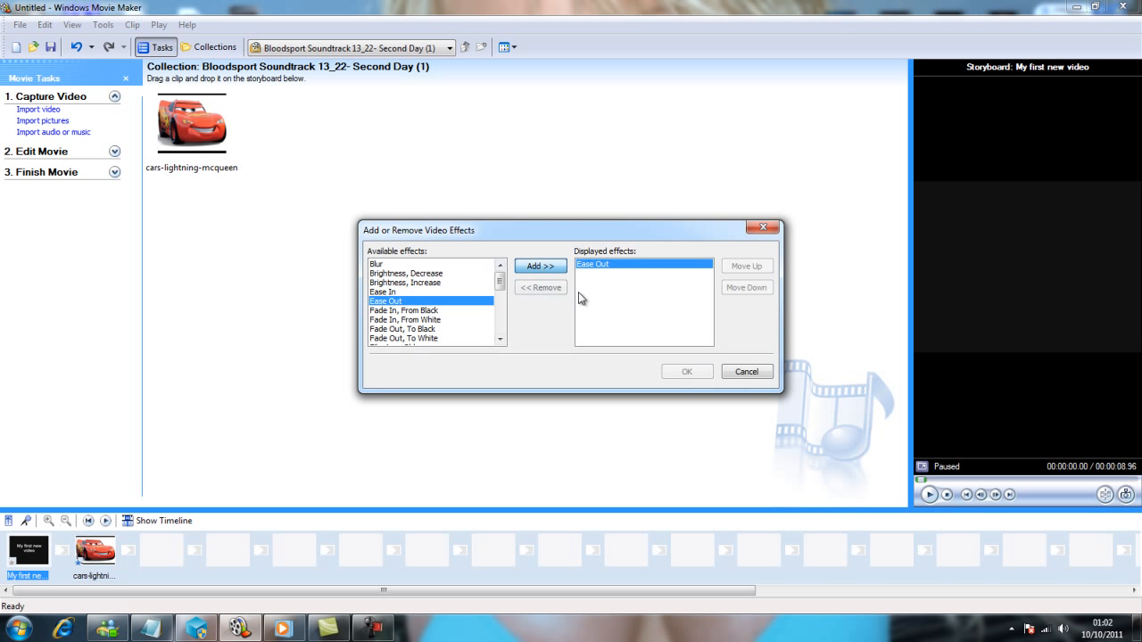
left_click(685, 373)
left_click(42, 550)
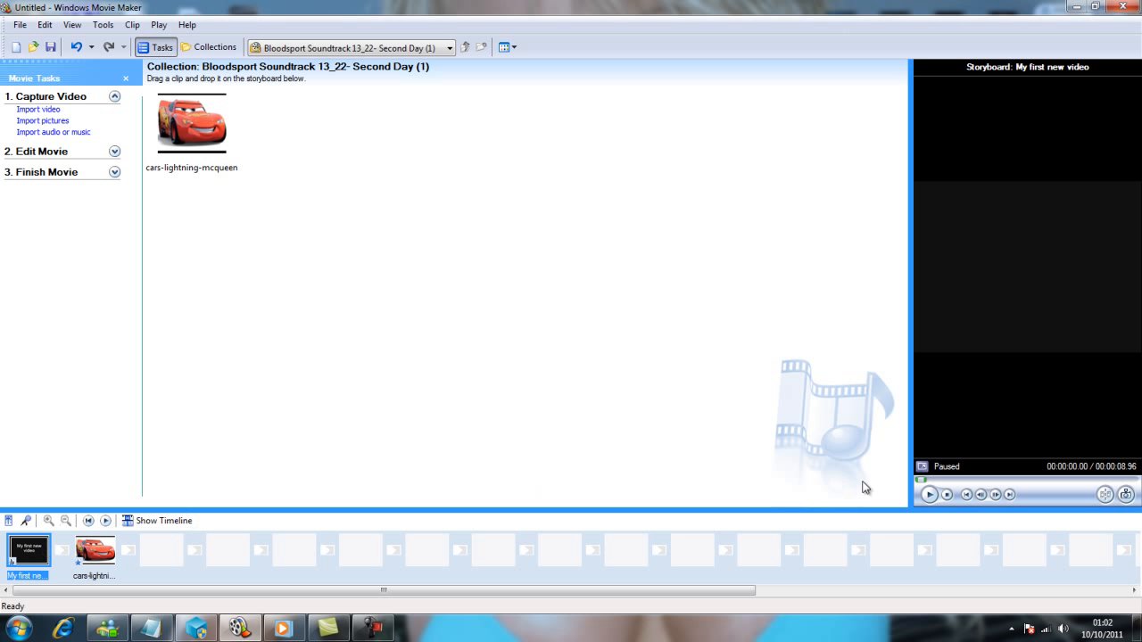
left_click(930, 495)
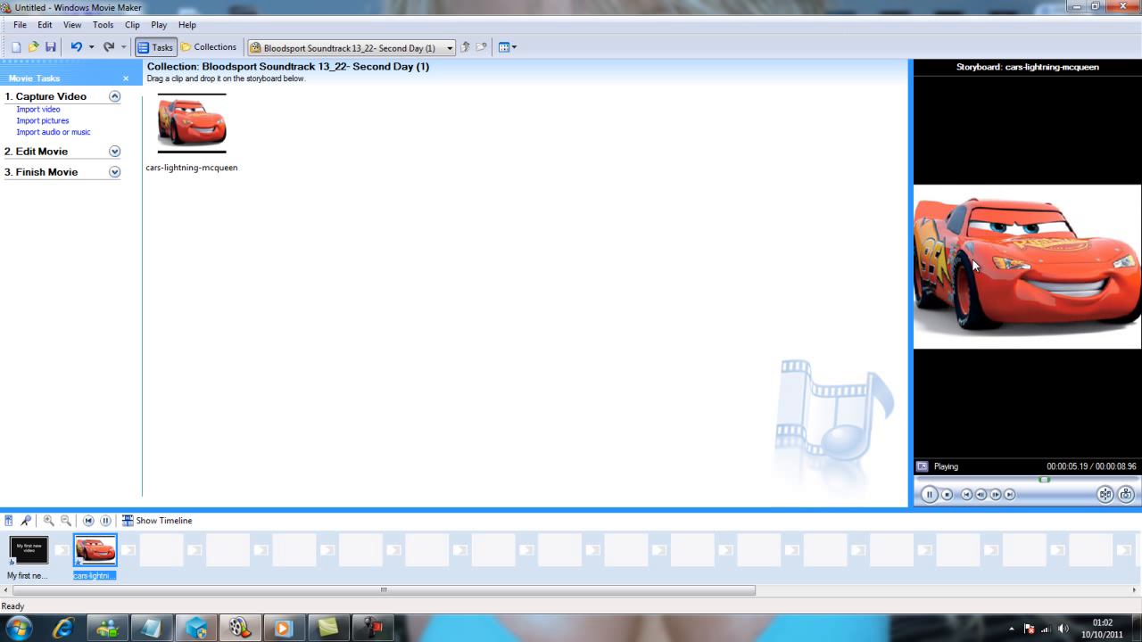
Step: Start another title at the beginning of the movie with the text "I love pillows"
left_click(102, 25)
left_click(105, 57)
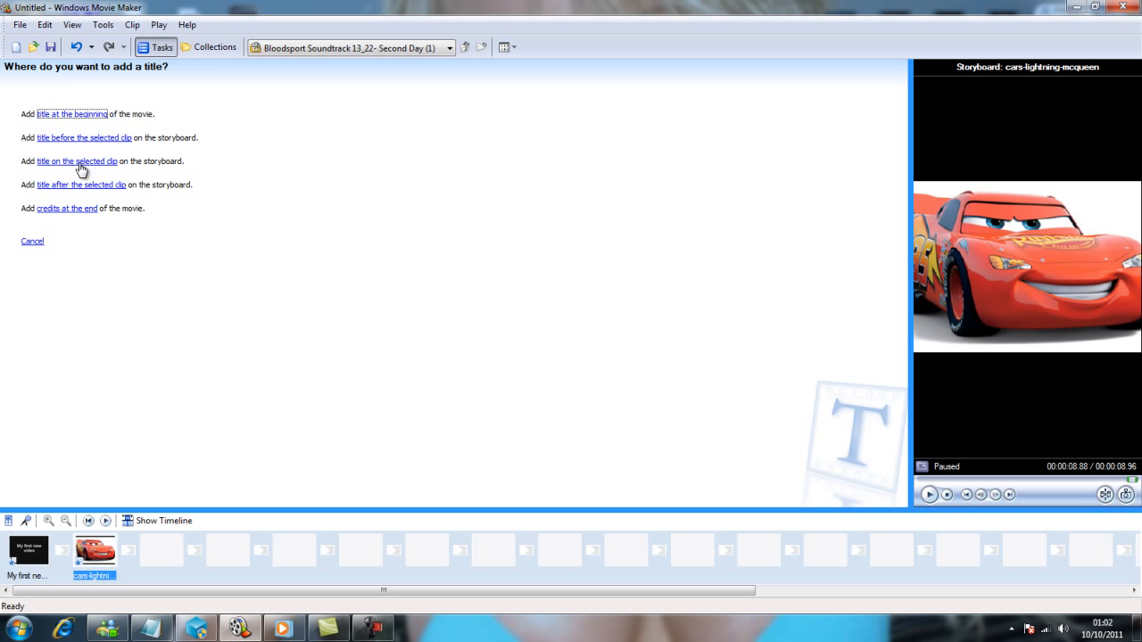
left_click(85, 115)
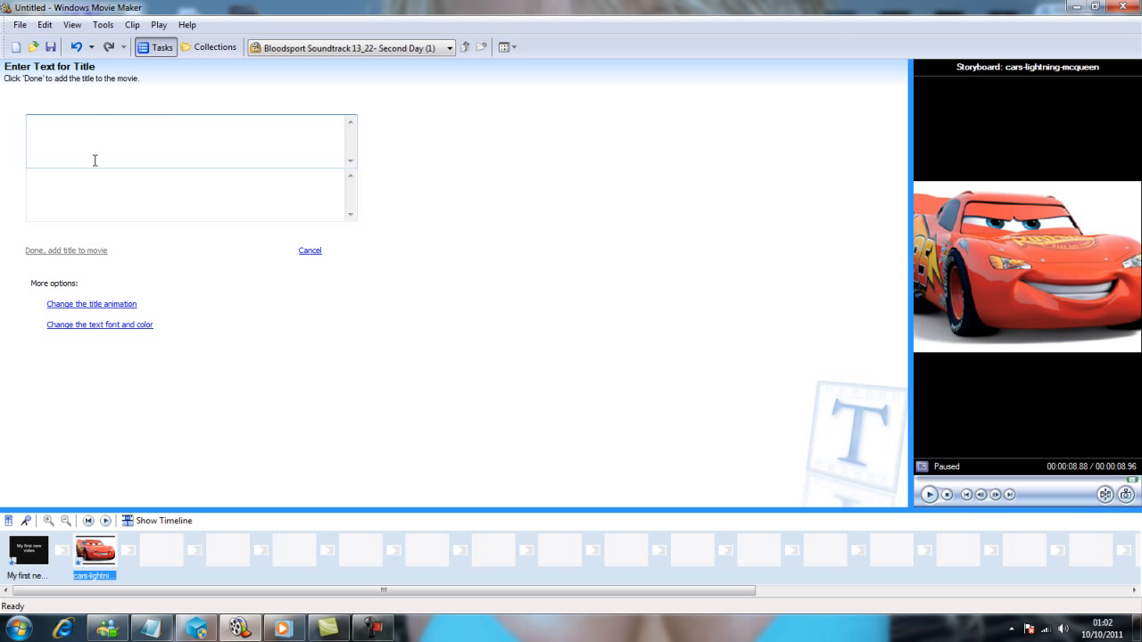
type("I love pillows")
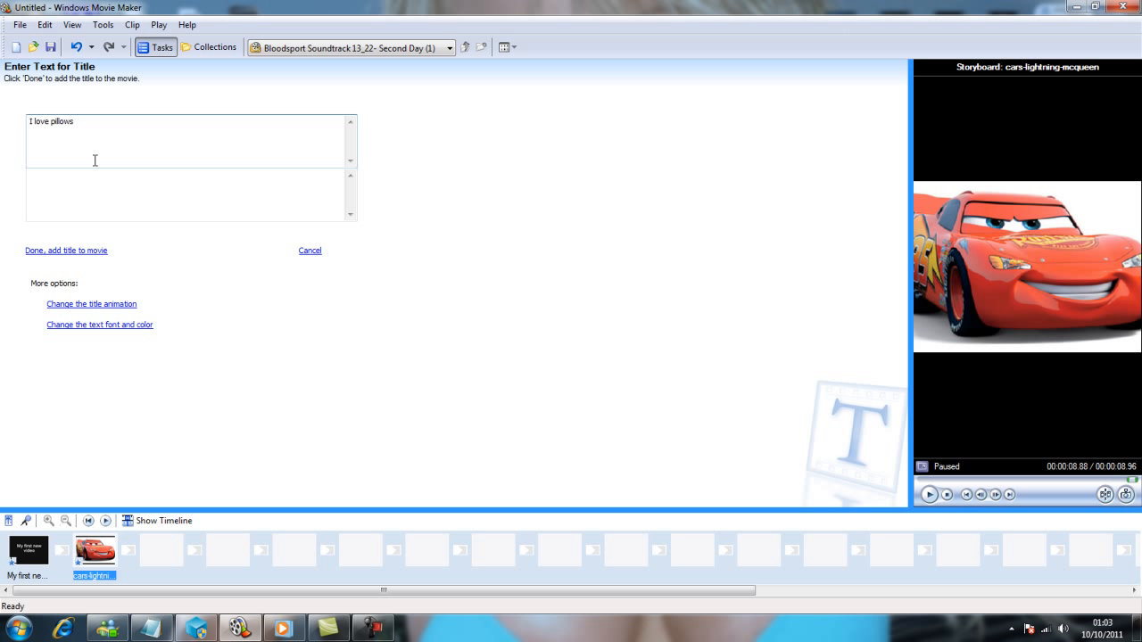
Step: Try dark blue as the new title's background color and settle on bright green
left_click(108, 327)
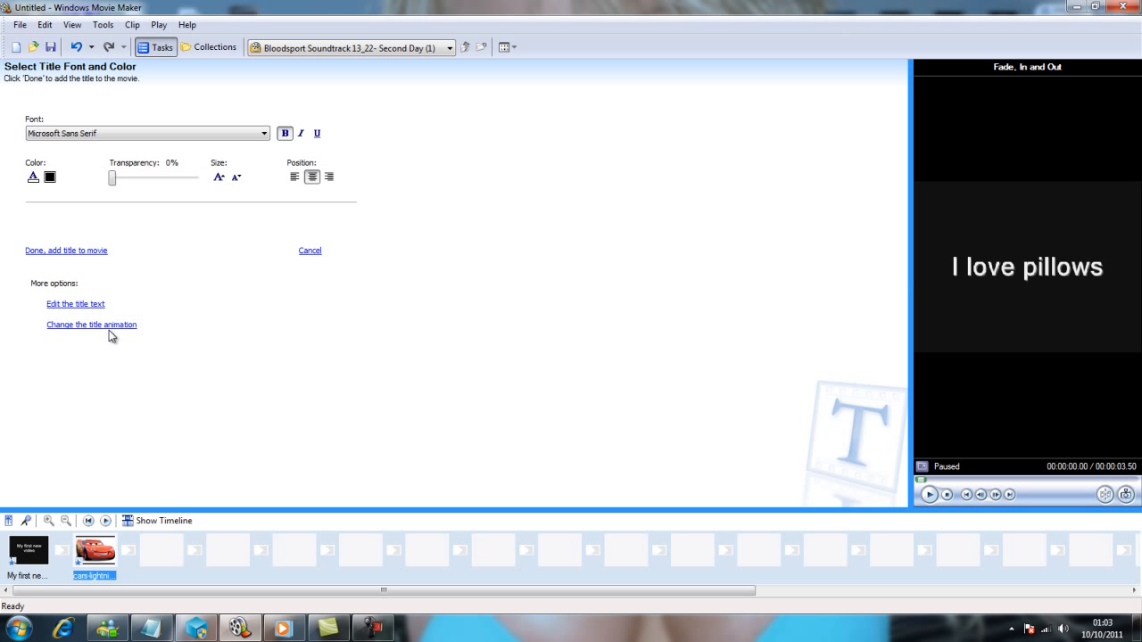
left_click(50, 177)
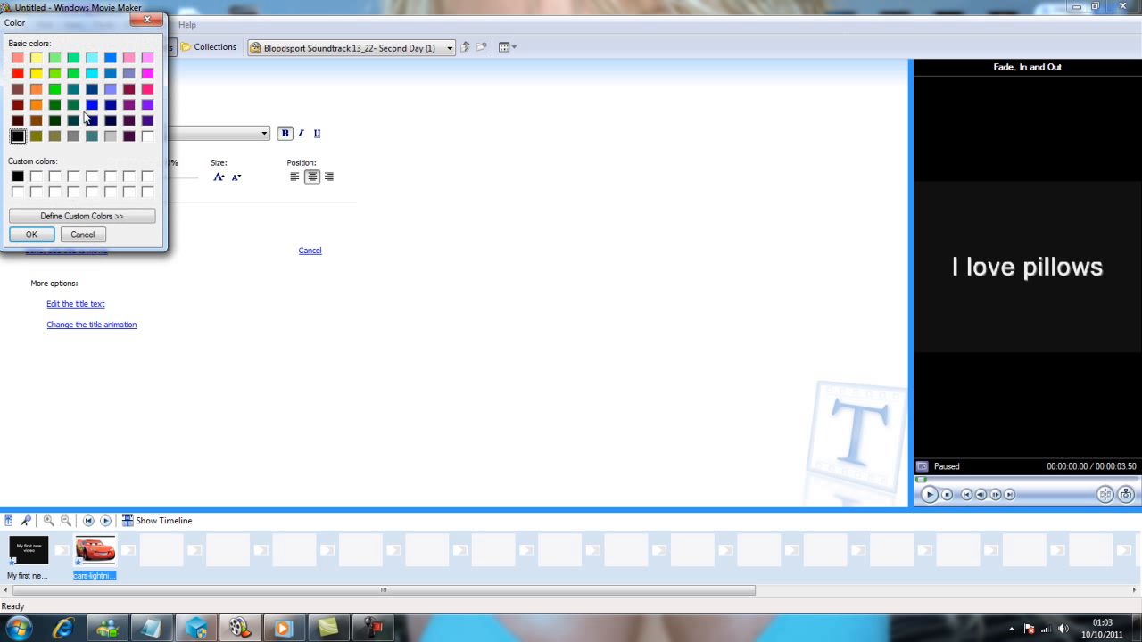
left_click(91, 89)
left_click(32, 233)
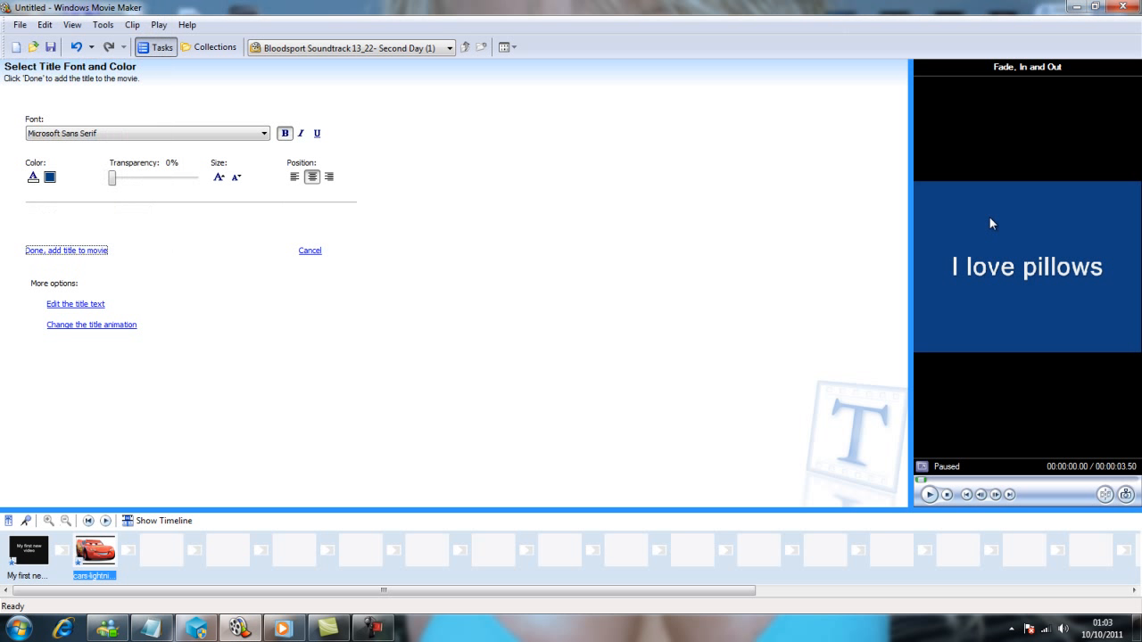
left_click(56, 179)
left_click(55, 88)
left_click(32, 234)
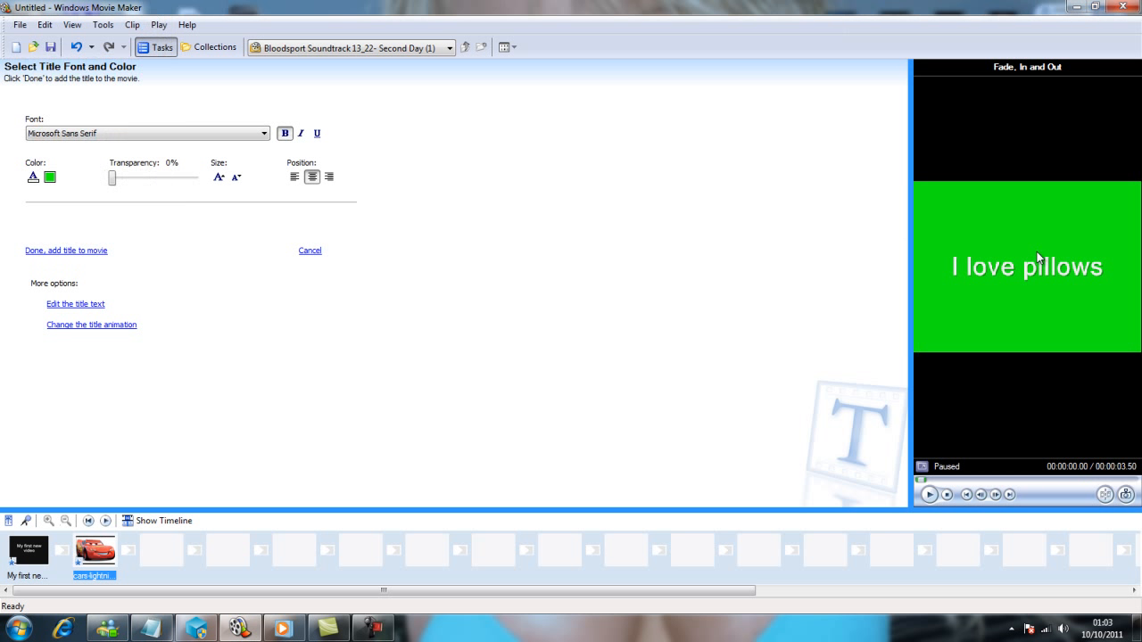
Step: Try underline and italic on the "I love pillows" title text and turn both off again
left_click(317, 134)
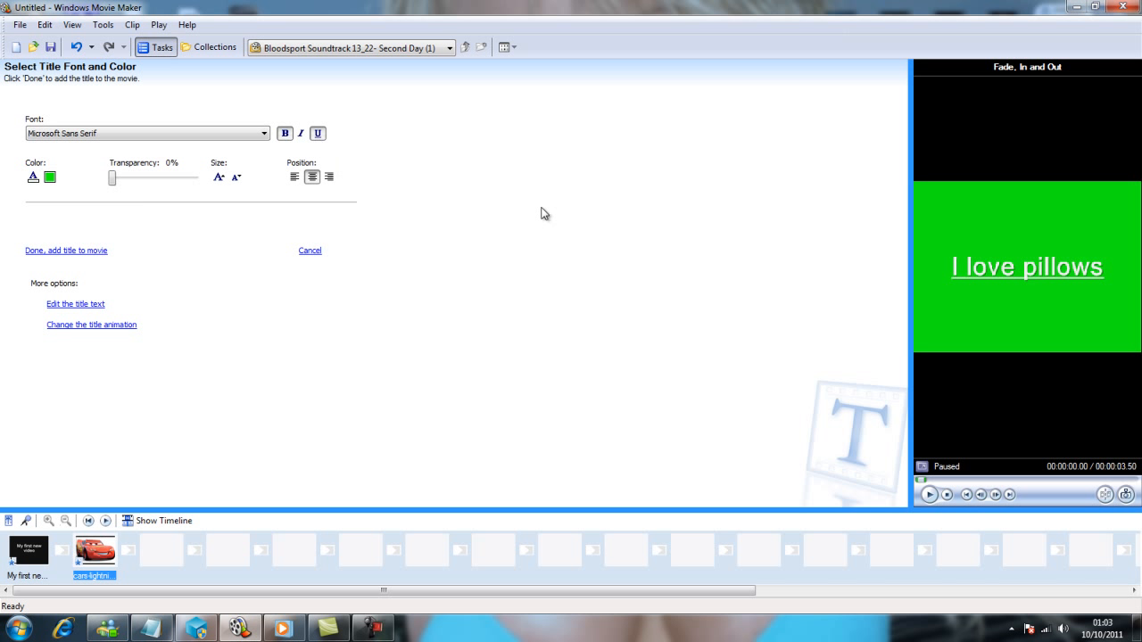
left_click(301, 134)
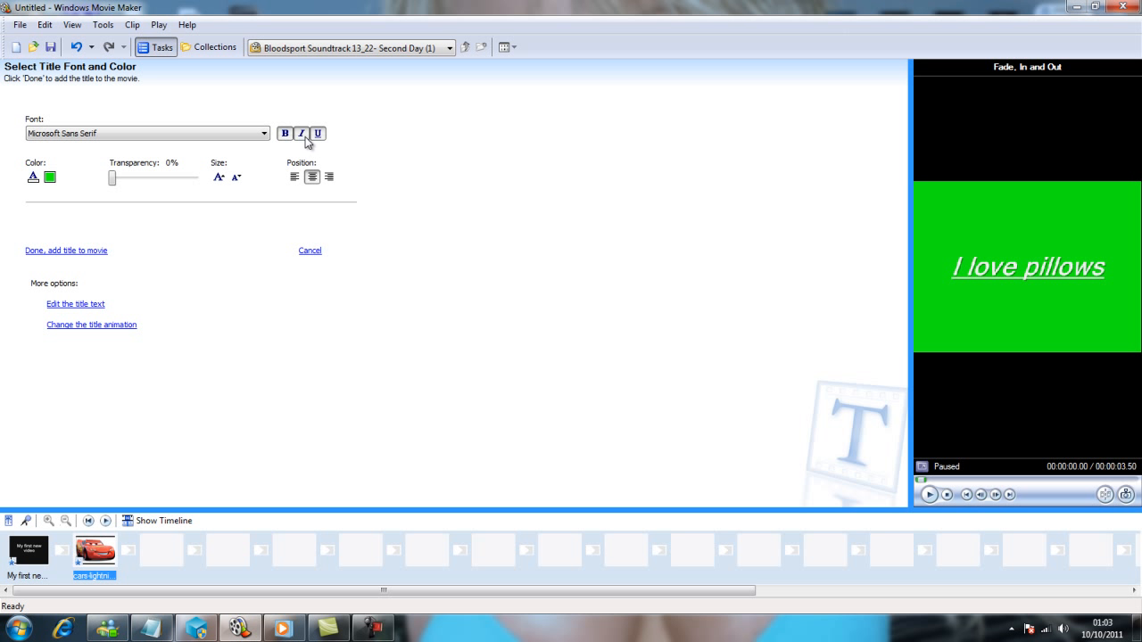
left_click(304, 134)
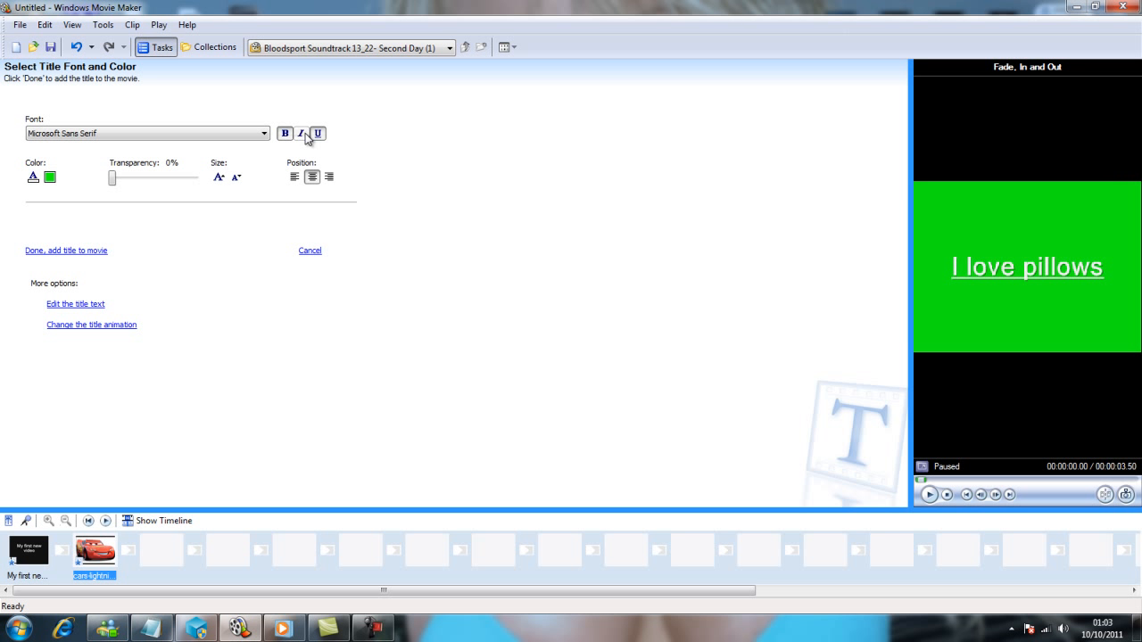
left_click(317, 134)
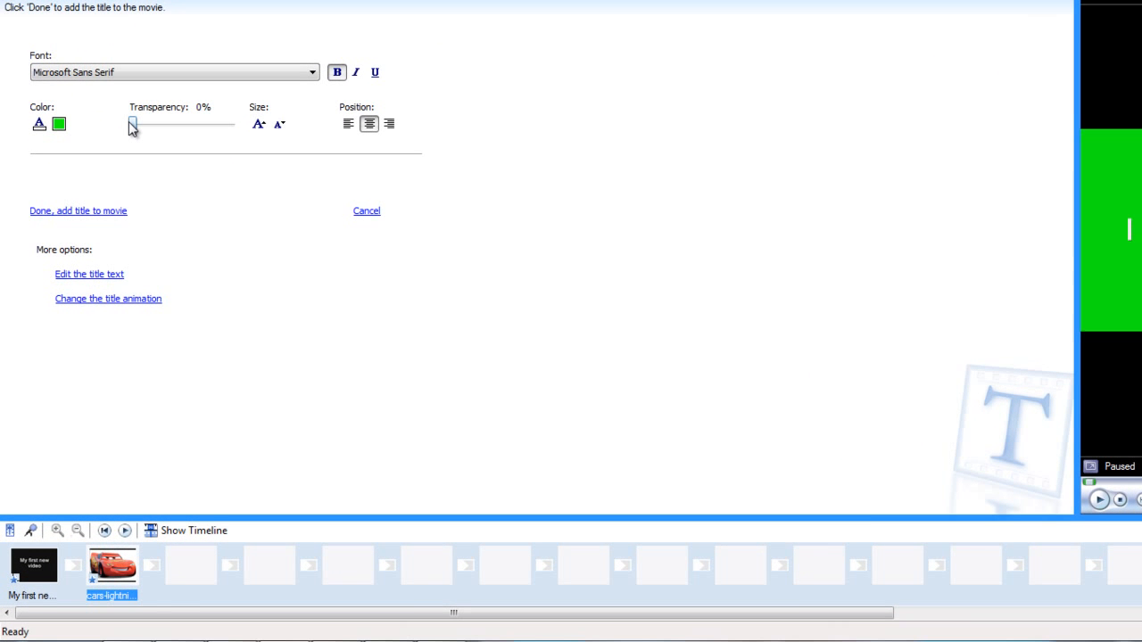
Step: Try left and right alignment for the title text and return it to centered, keeping transparency at 0%
mouse_move(135, 128)
left_mouse_down()
mouse_move(228, 128)
mouse_move(247, 107)
mouse_move(122, 117)
left_mouse_up()
left_click(367, 105)
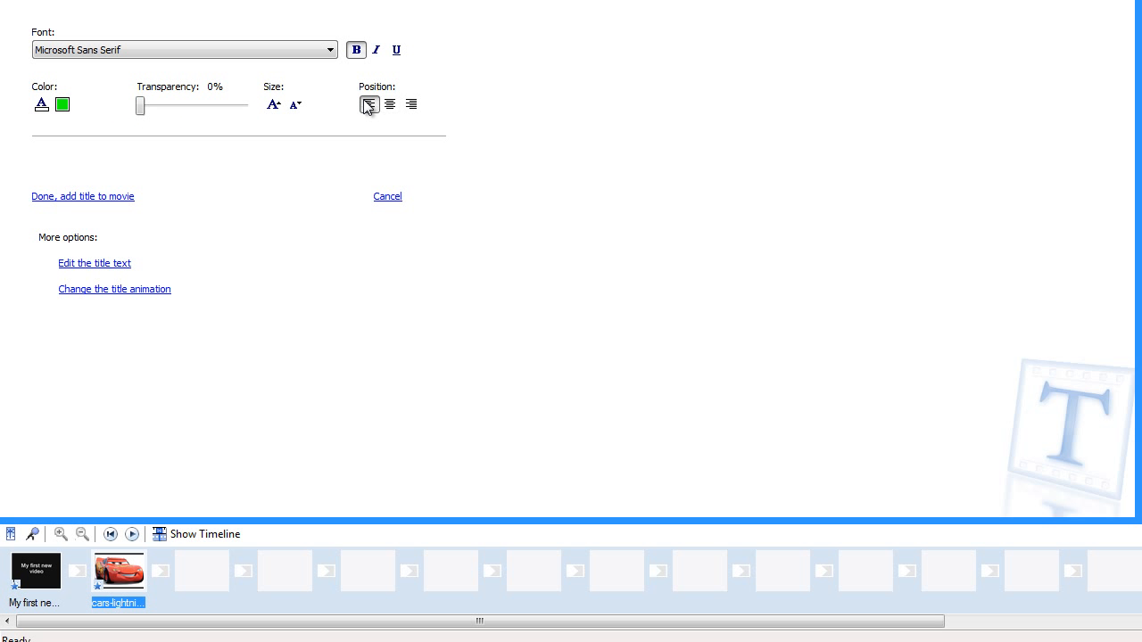
left_click(412, 105)
left_click(390, 105)
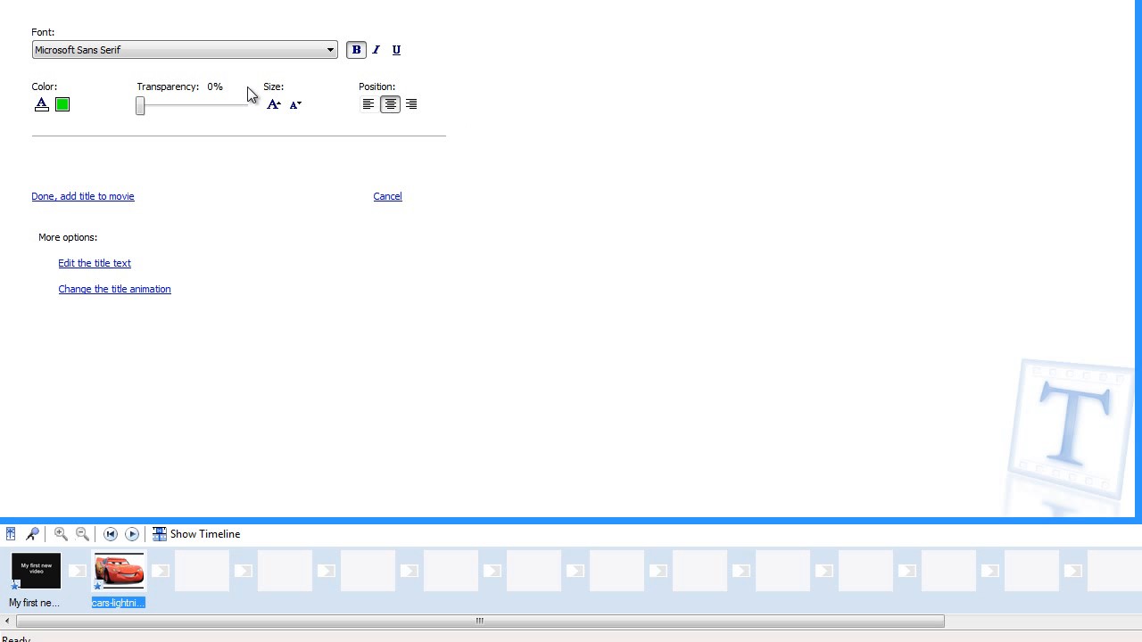
Step: Try the Times New Roman and Segoe Script fonts for the title text
left_click(336, 54)
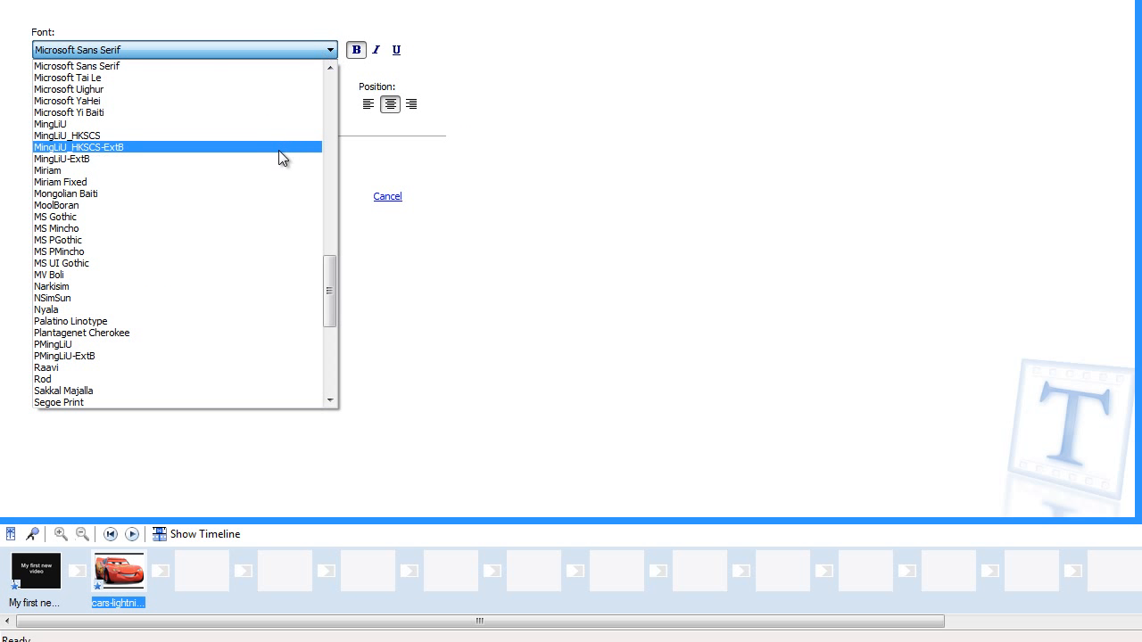
scroll(269, 242, "down", 5)
scroll(281, 232, "down", 3)
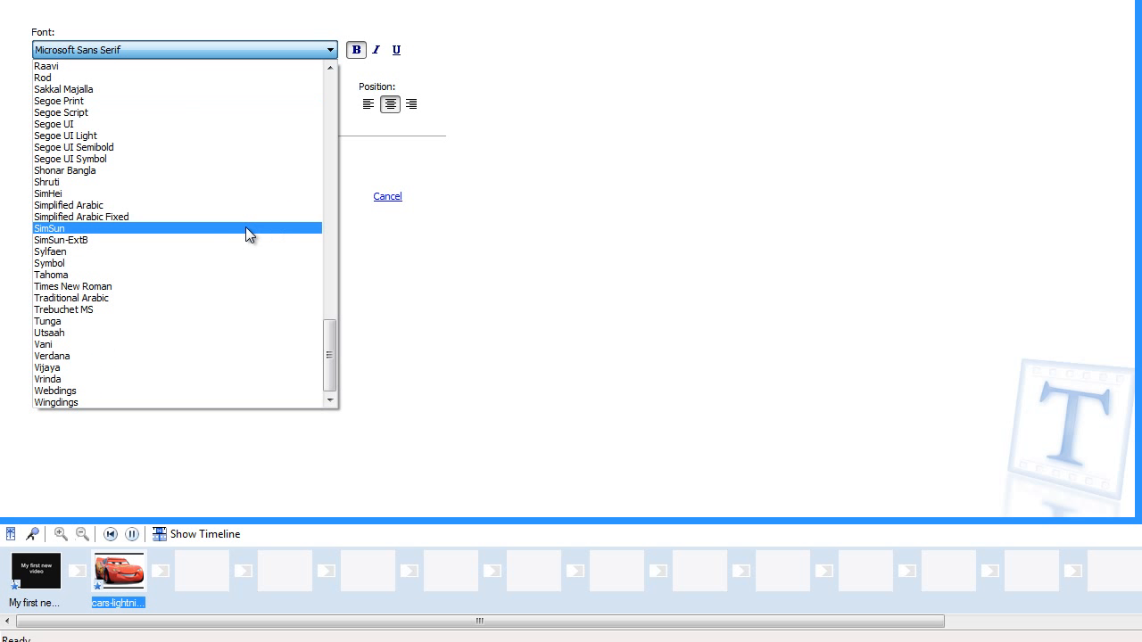
left_click(203, 294)
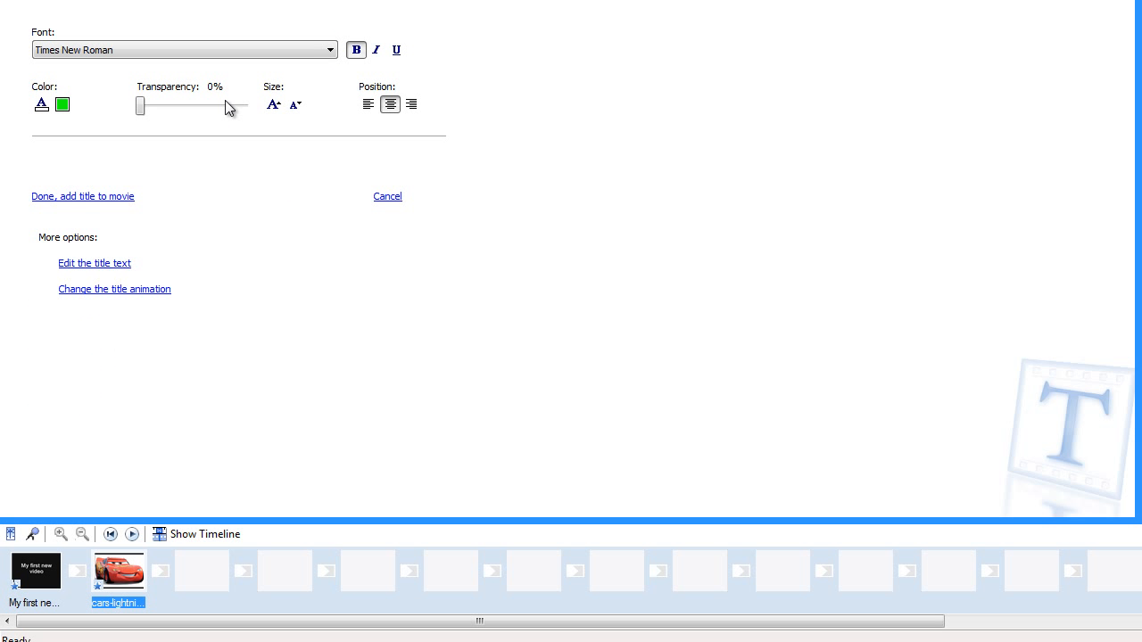
left_click(205, 50)
left_click(147, 114)
Step: Set the title font to MS PMincho and add the finished title to the movie
left_click(204, 57)
scroll(174, 107, "up", 4)
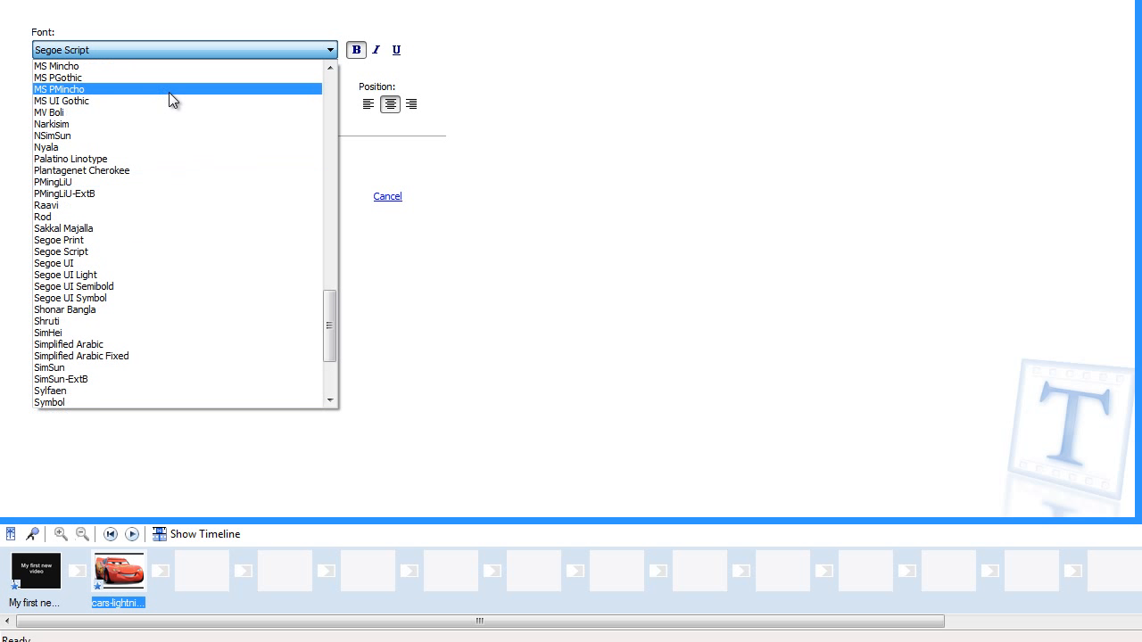
left_click(168, 90)
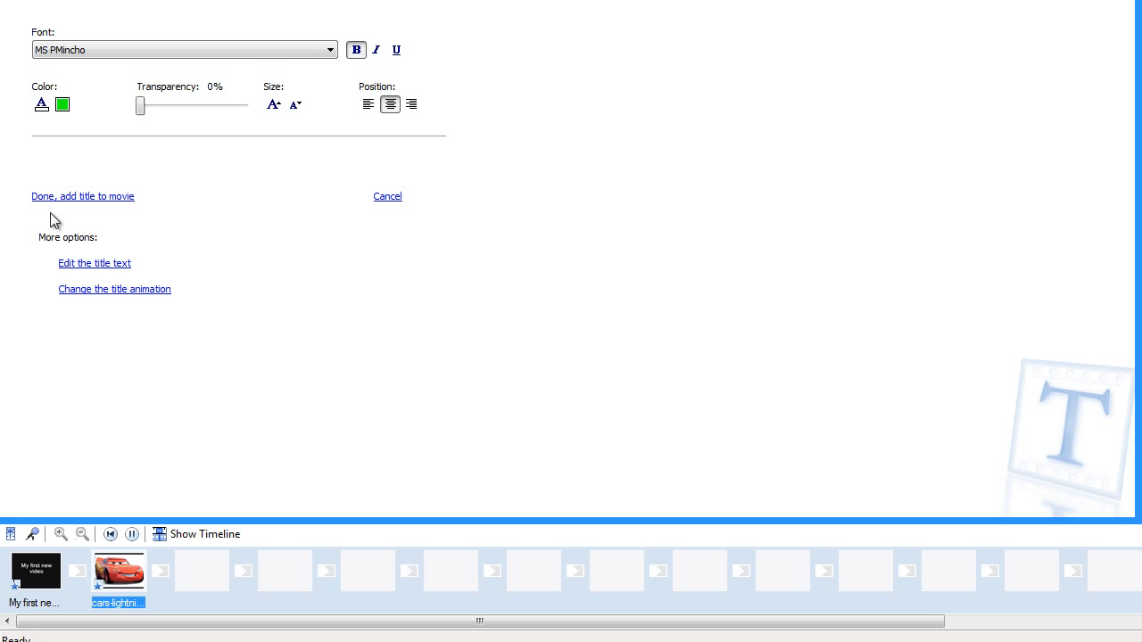
left_click(123, 202)
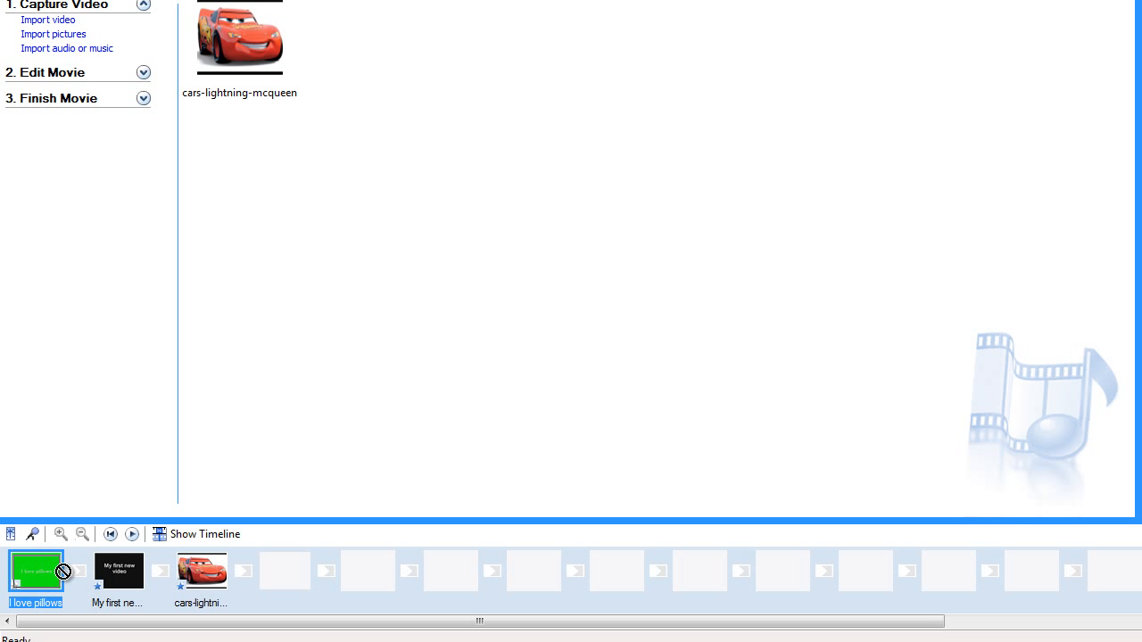
Step: Move the green title clip after the car picture and change its text to "I love pillows I do"
left_click_drag(284, 576, 284, 576)
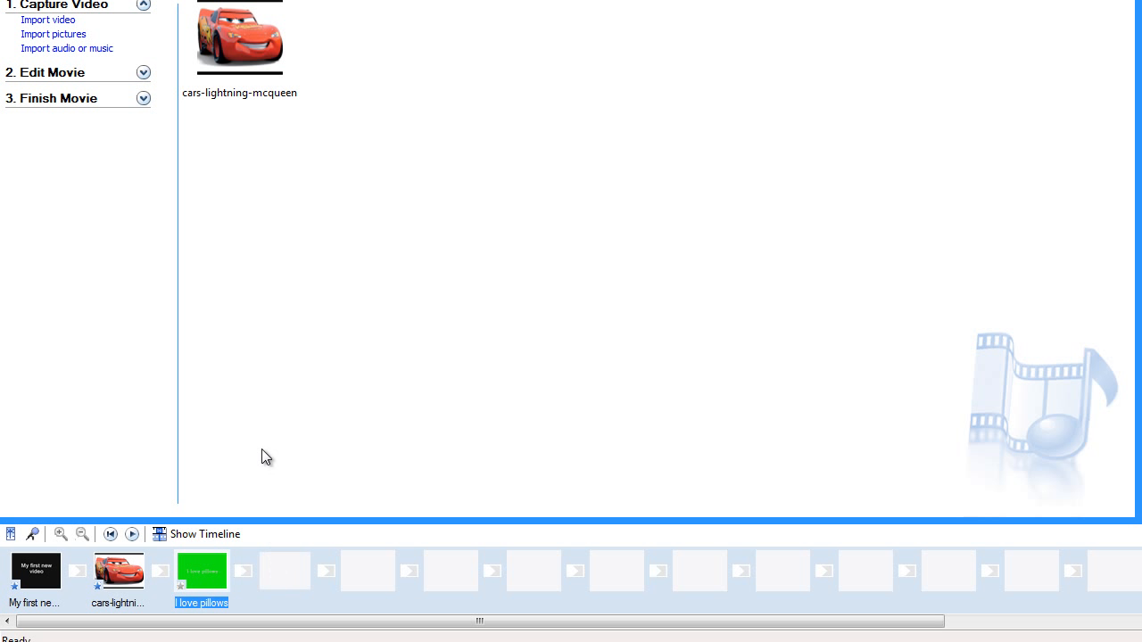
right_click(220, 559)
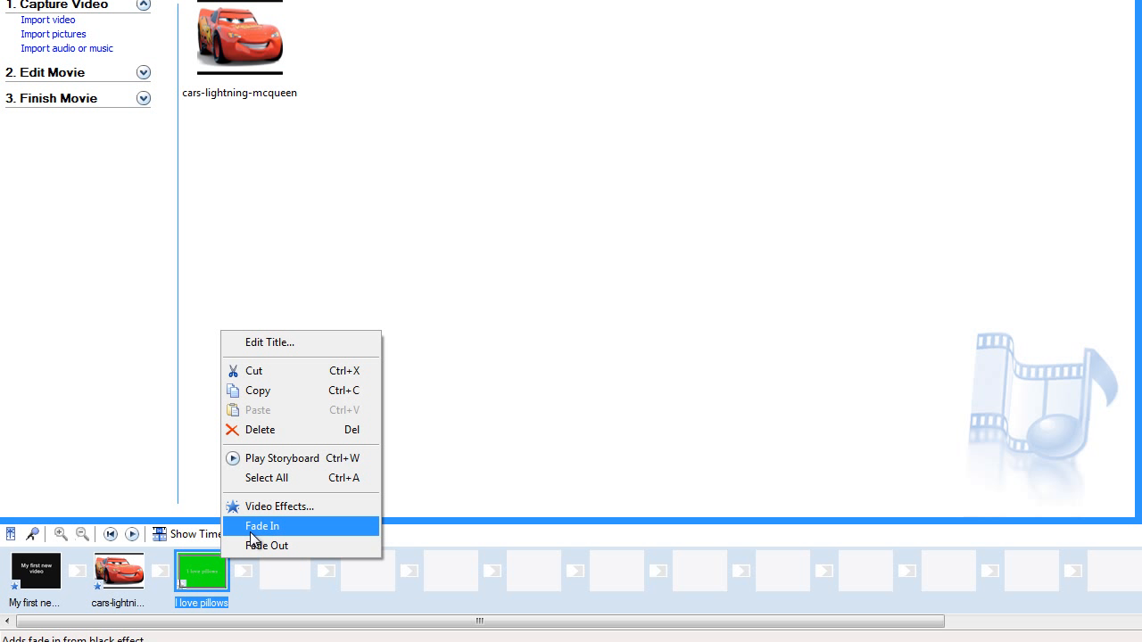
left_click(277, 347)
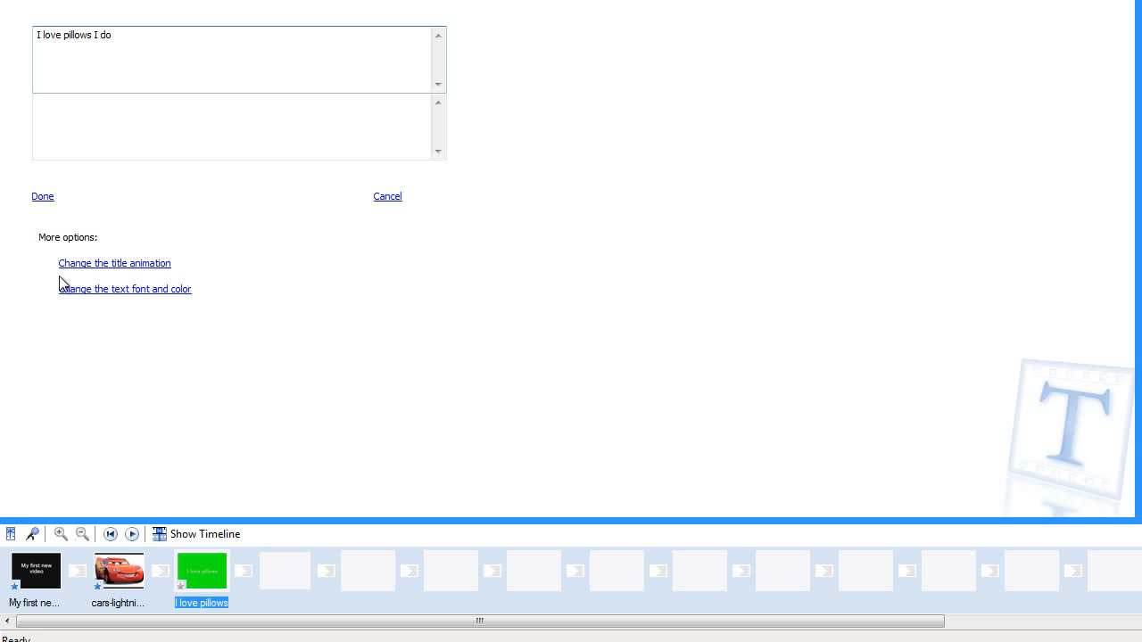
left_click(41, 197)
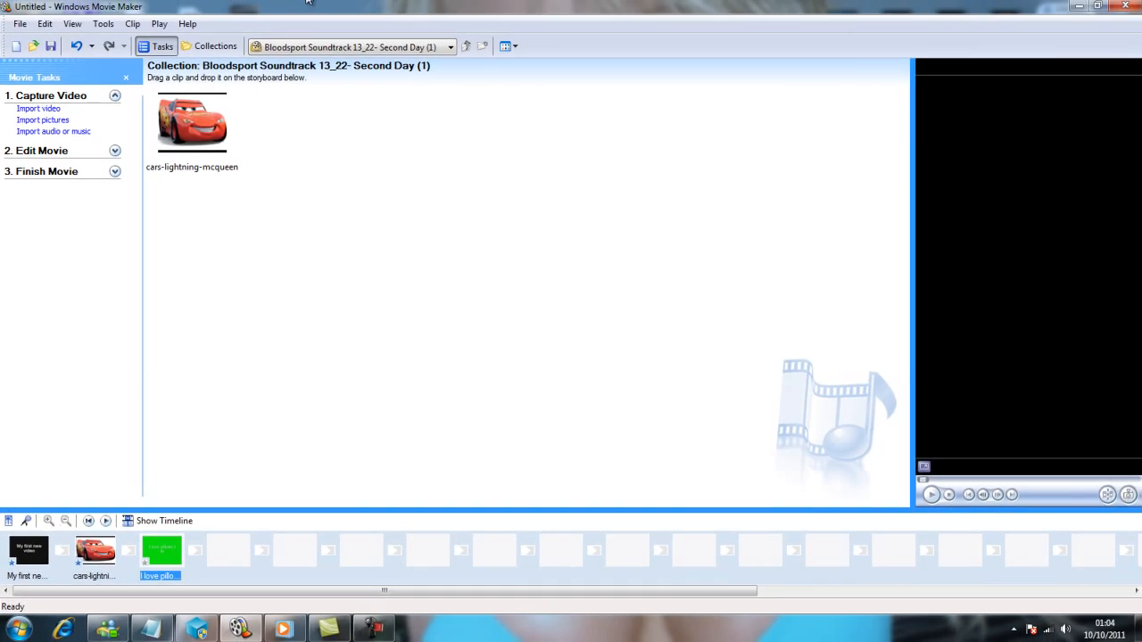
Step: Shrink the movie project window and open the Fraps Movies folder on Local Disk (C:)
left_click_drag(308, 1, 491, 163)
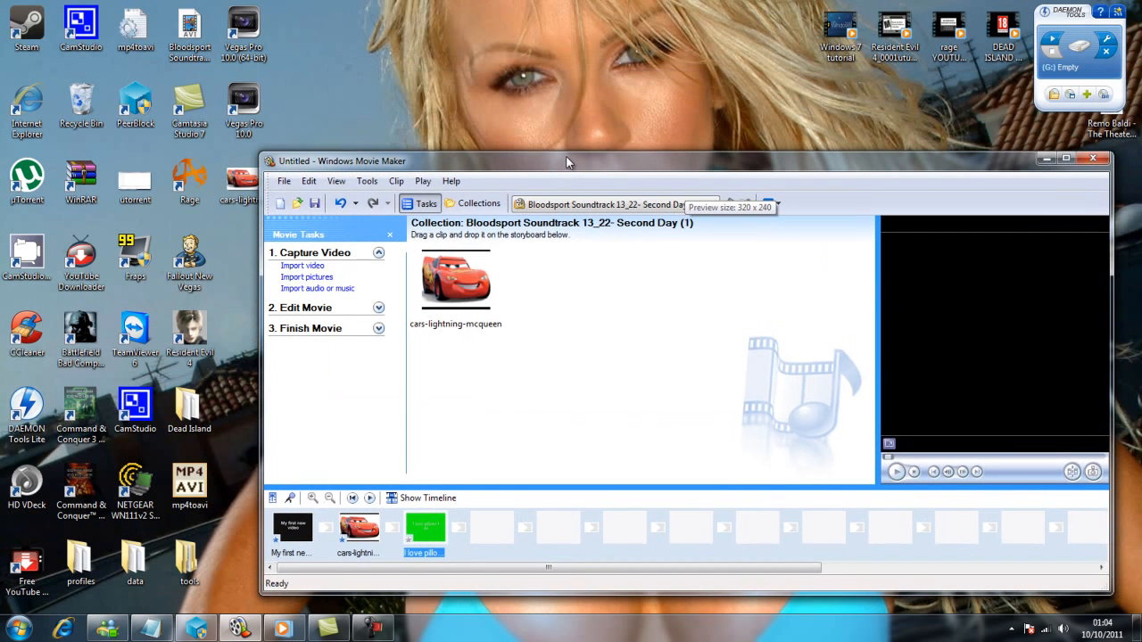
left_click(20, 629)
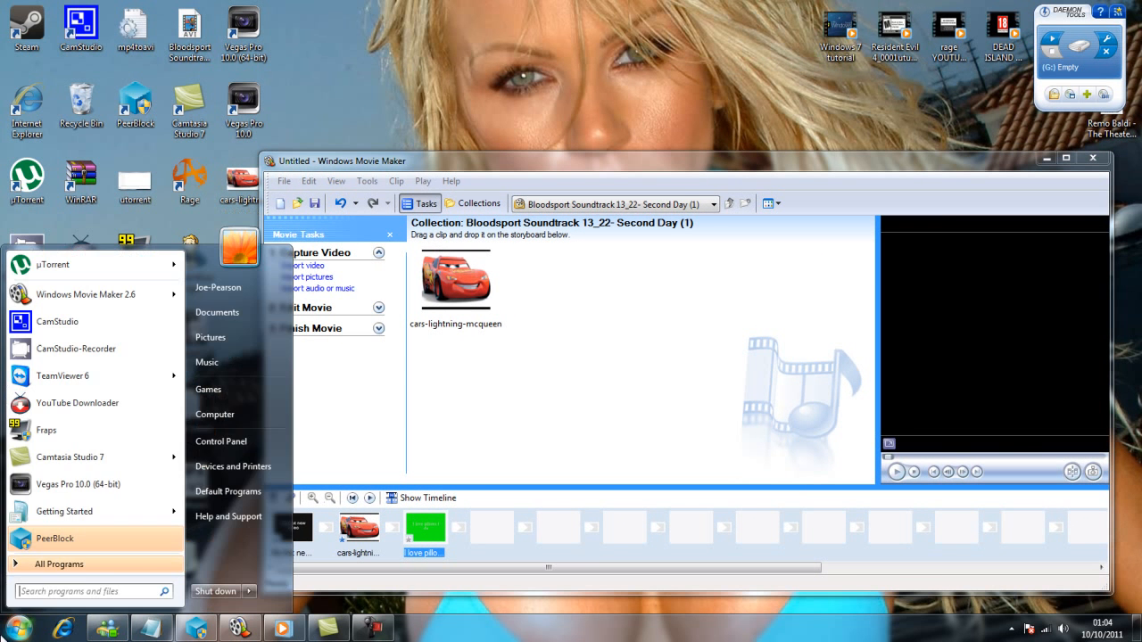
left_click(247, 418)
double_click(236, 143)
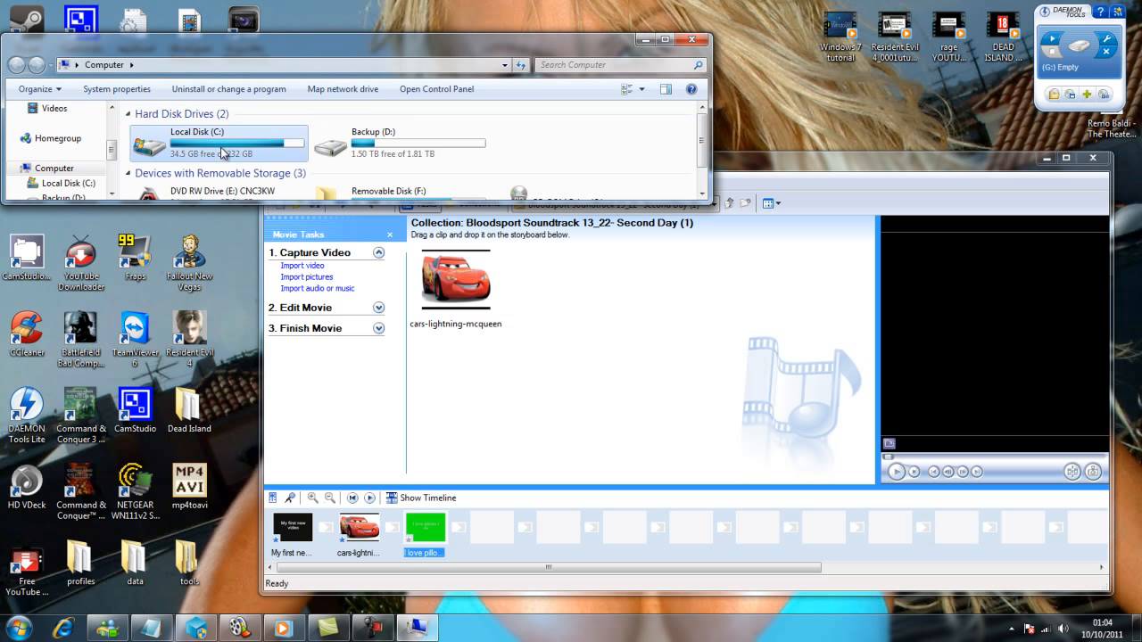
double_click(248, 43)
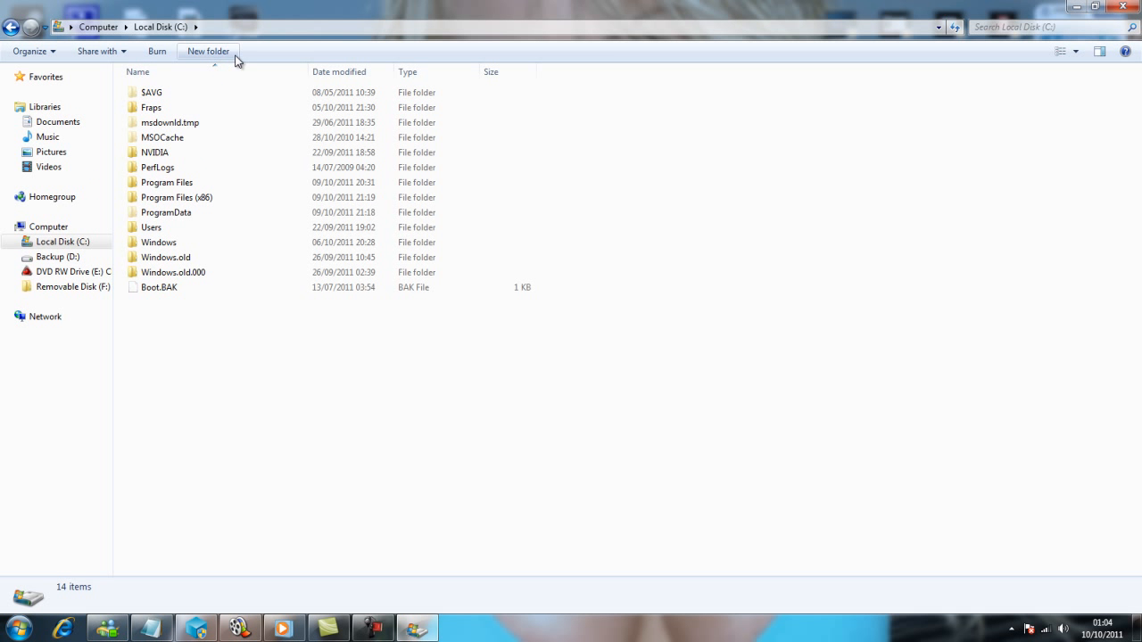
double_click(208, 103)
double_click(208, 105)
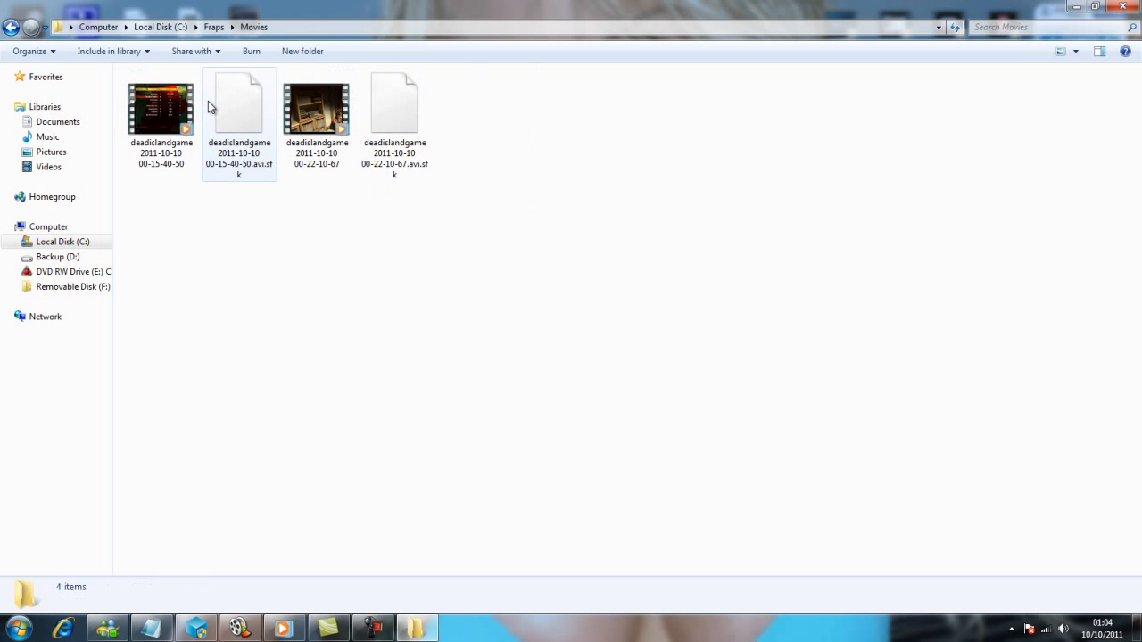
left_click(239, 145)
left_click(300, 244)
left_click_drag(324, 6, 671, 71)
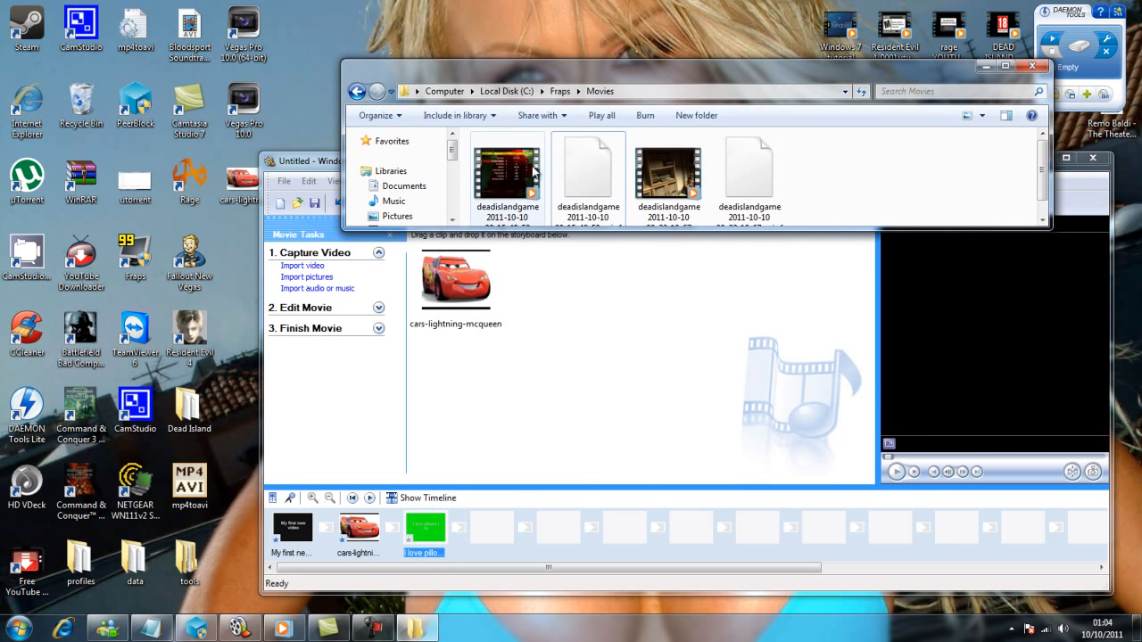
left_click_drag(507, 174, 553, 381)
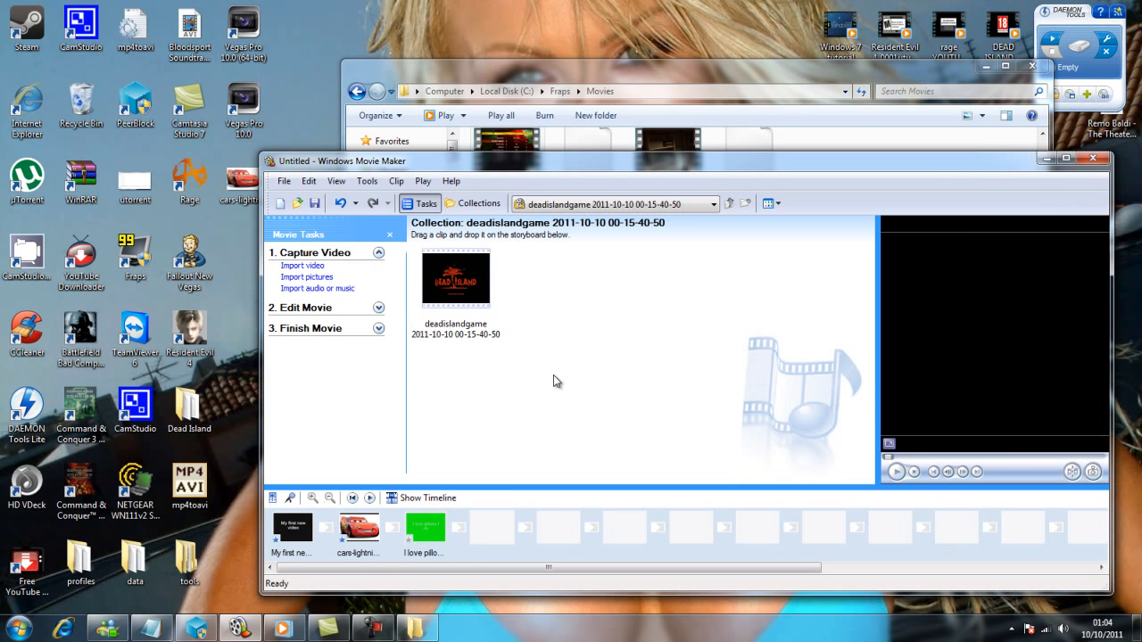
double_click(471, 171)
Step: Examine the properties of the imported Dead Island clip, such as its duration, file type and size
right_click(223, 150)
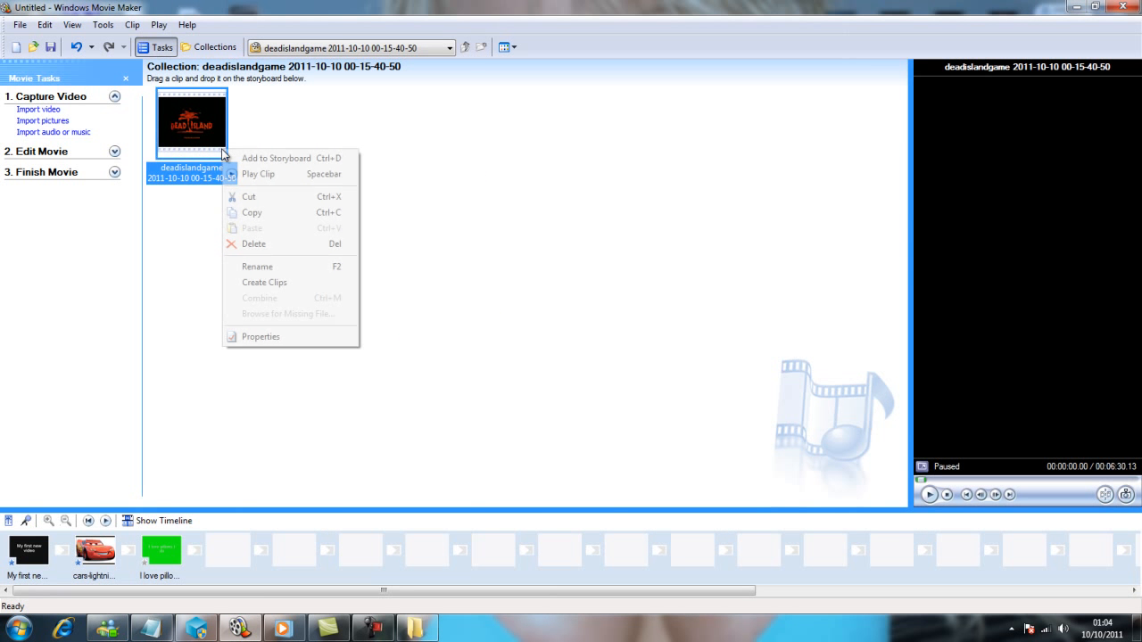
left_click(248, 336)
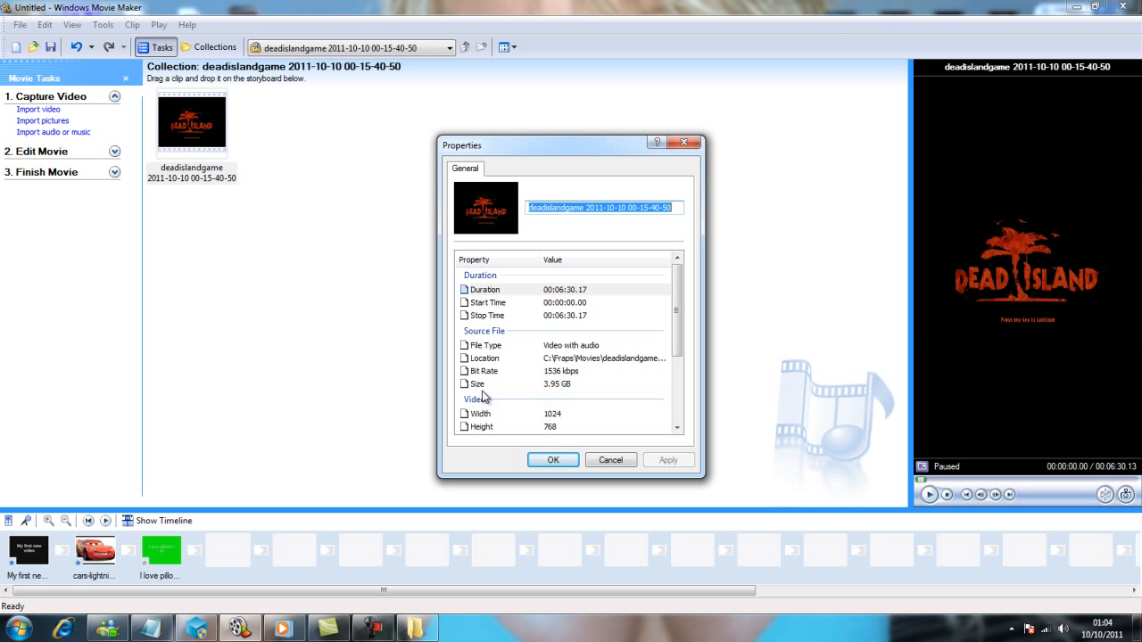
left_click(590, 463)
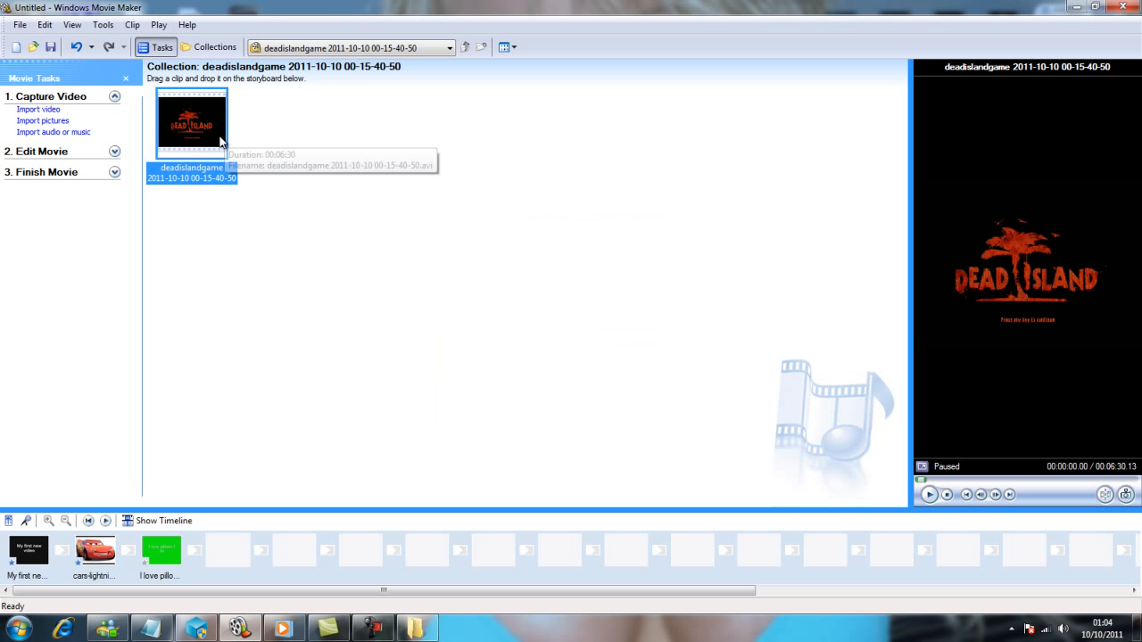
Step: Place the Dead Island clip after the green title and show the movie as a timeline
left_click_drag(212, 124, 253, 561)
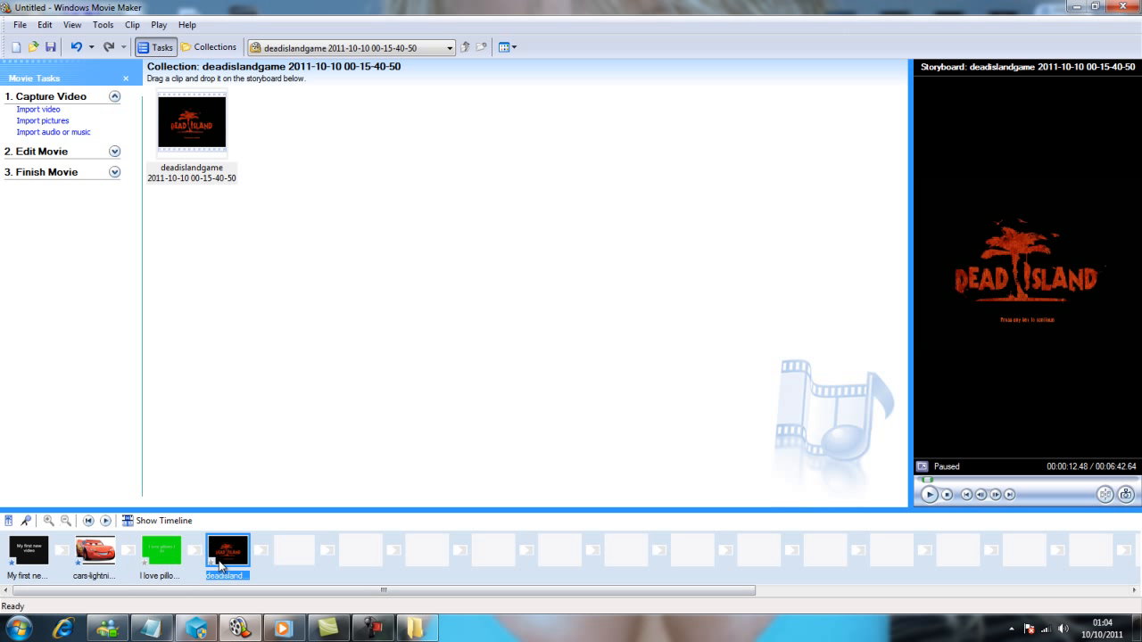
left_click(168, 527)
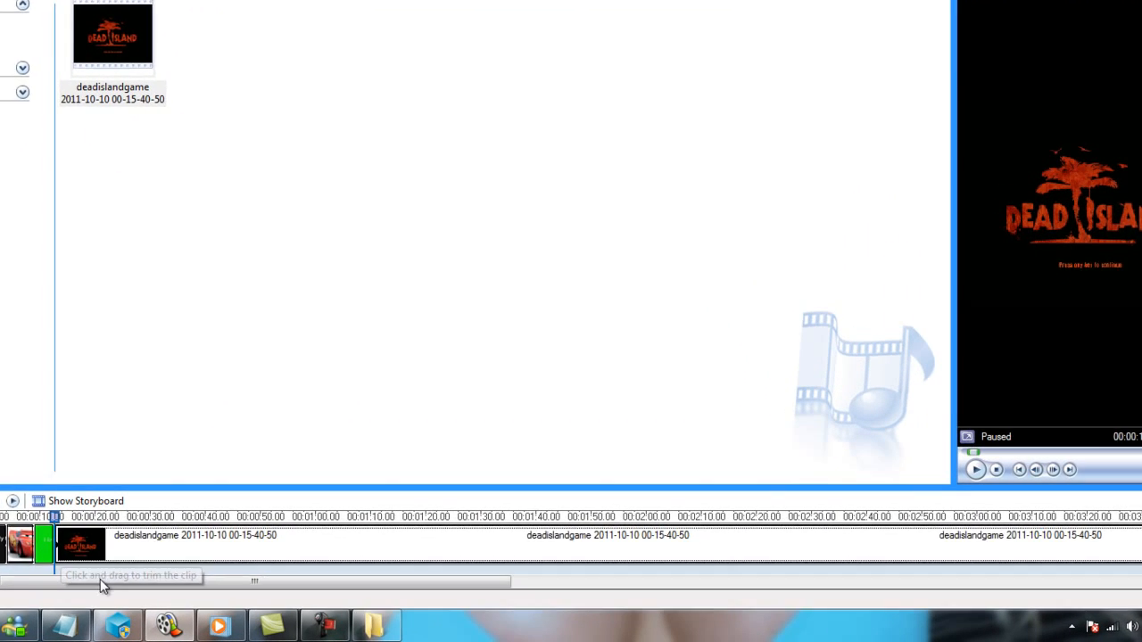
Step: Trim the end of the Dead Island clip back to about 20 seconds on the timeline
left_click_drag(100, 579, 7, 527)
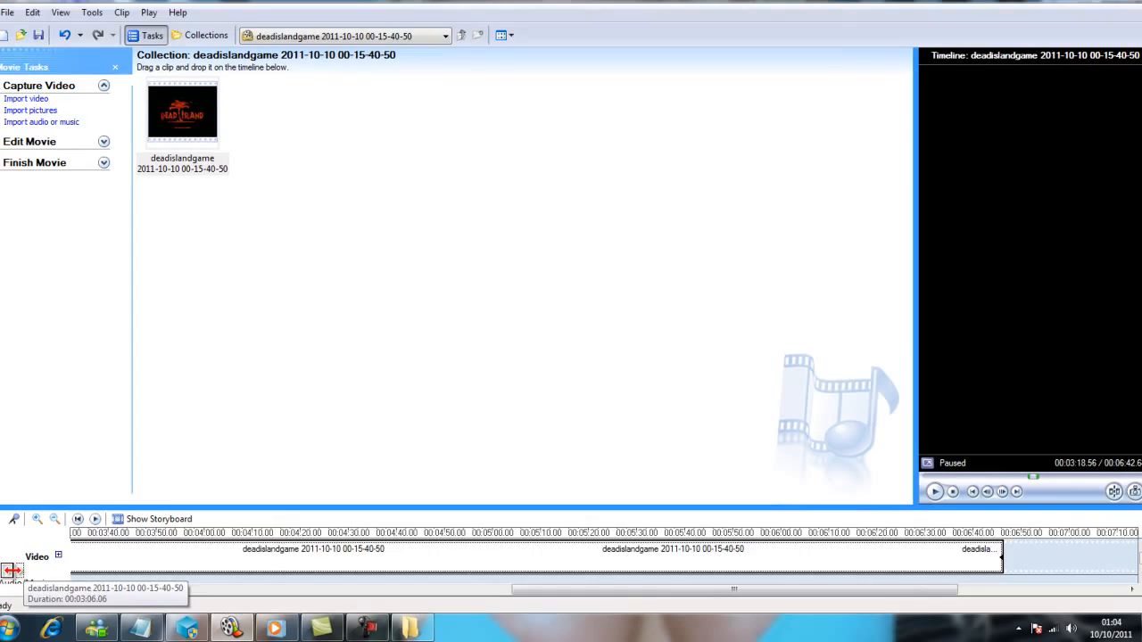
left_click_drag(12, 571, 203, 576)
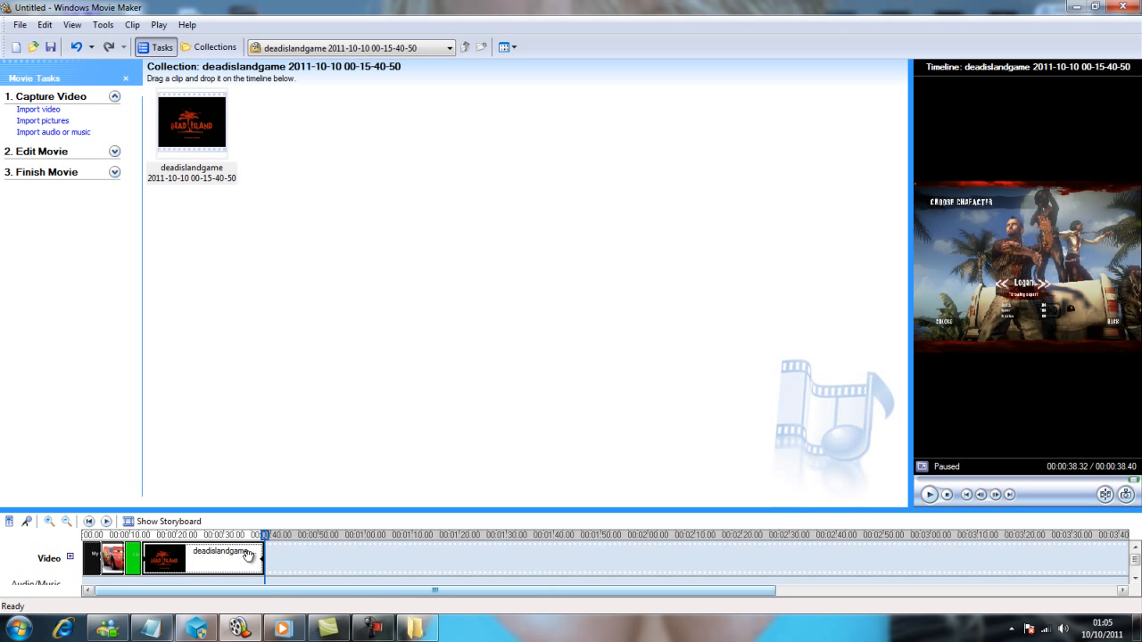
left_click(179, 559)
left_click_drag(178, 559, 172, 561)
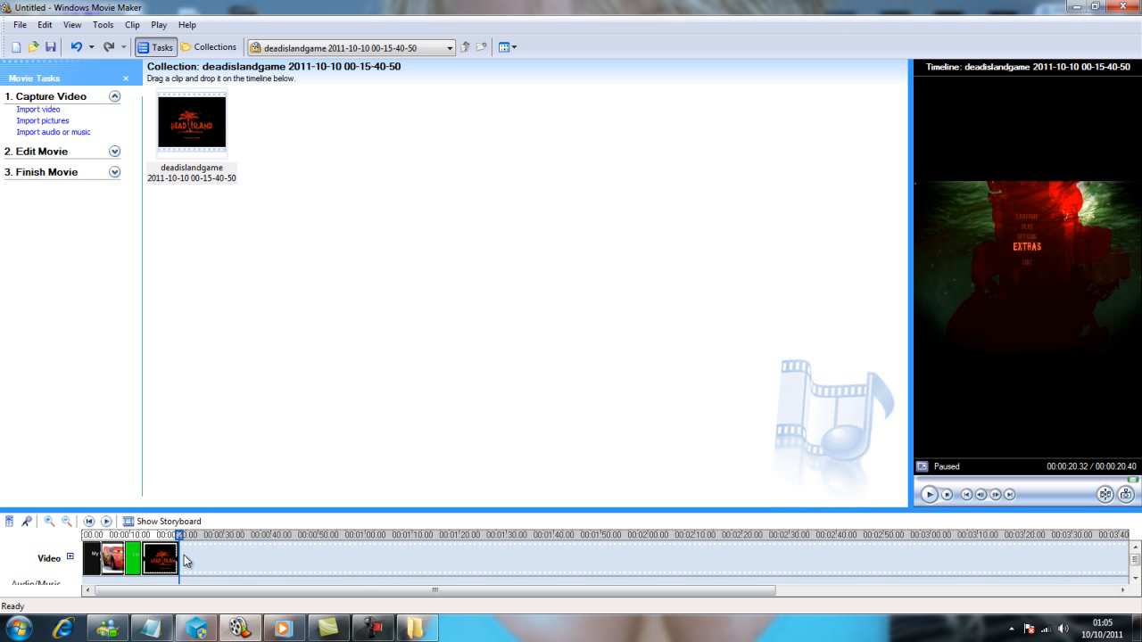
Step: Shorten the car picture by about 4 seconds on the timeline and play the movie to check it
left_click(119, 557)
left_click_drag(121, 556, 99, 544)
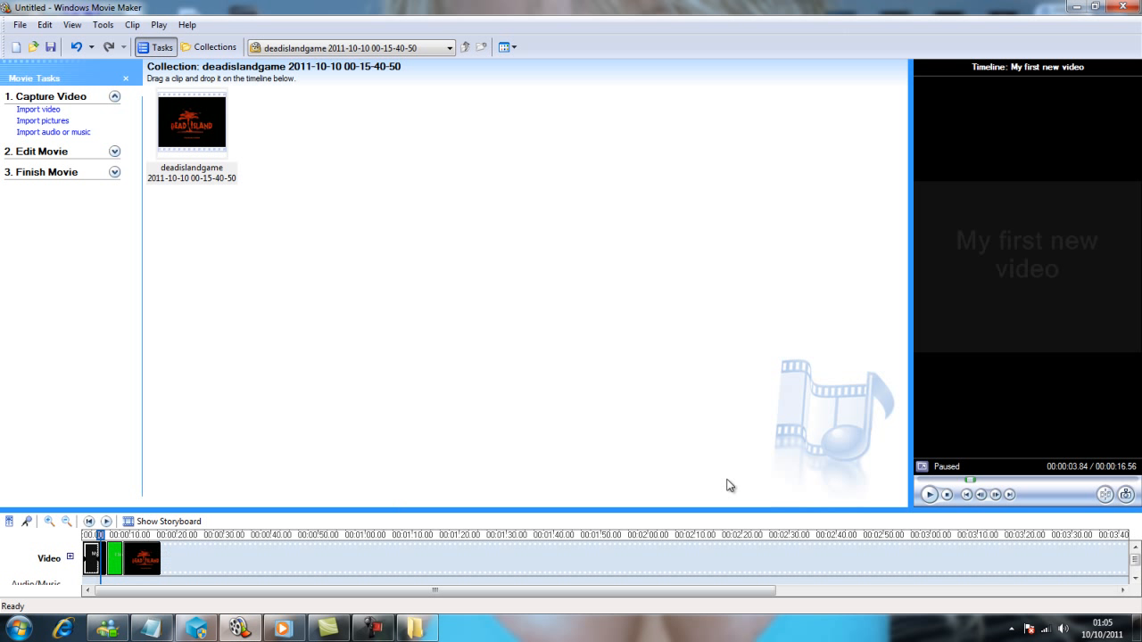
left_click(928, 495)
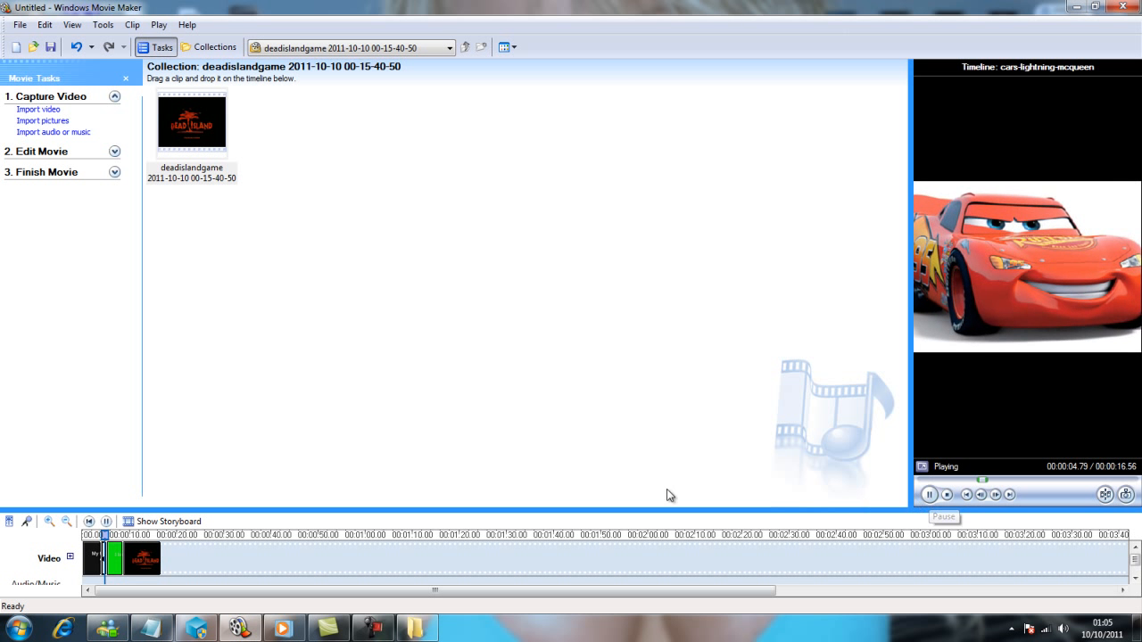
left_click(89, 523)
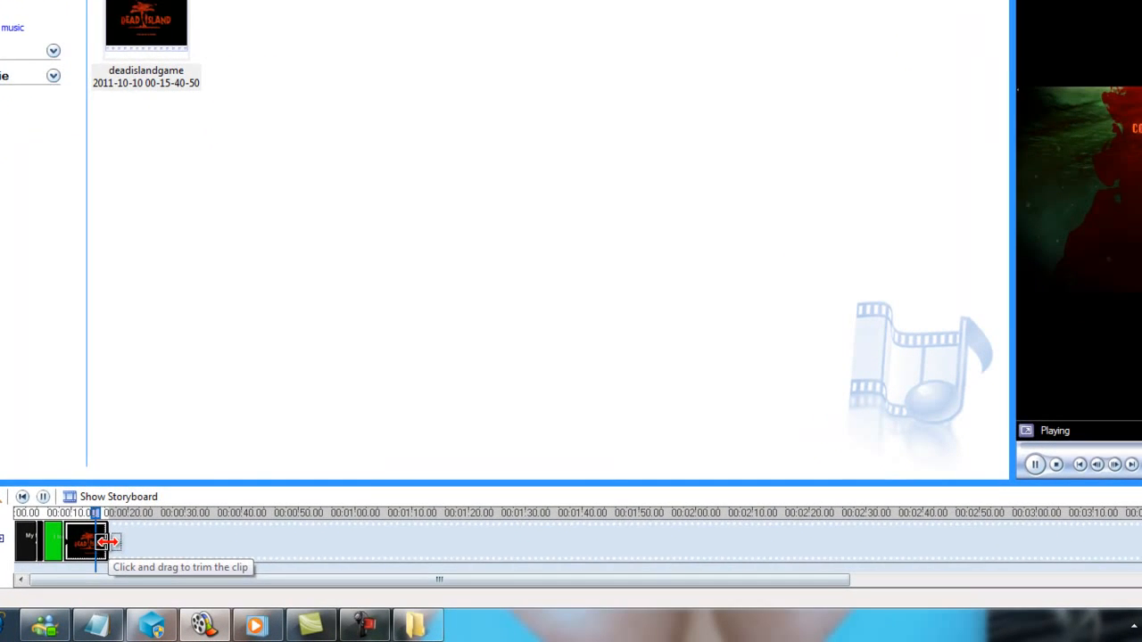
Step: Extend the end of the Dead Island clip in stages to about 2:30 on the timeline
left_click_drag(159, 561, 212, 562)
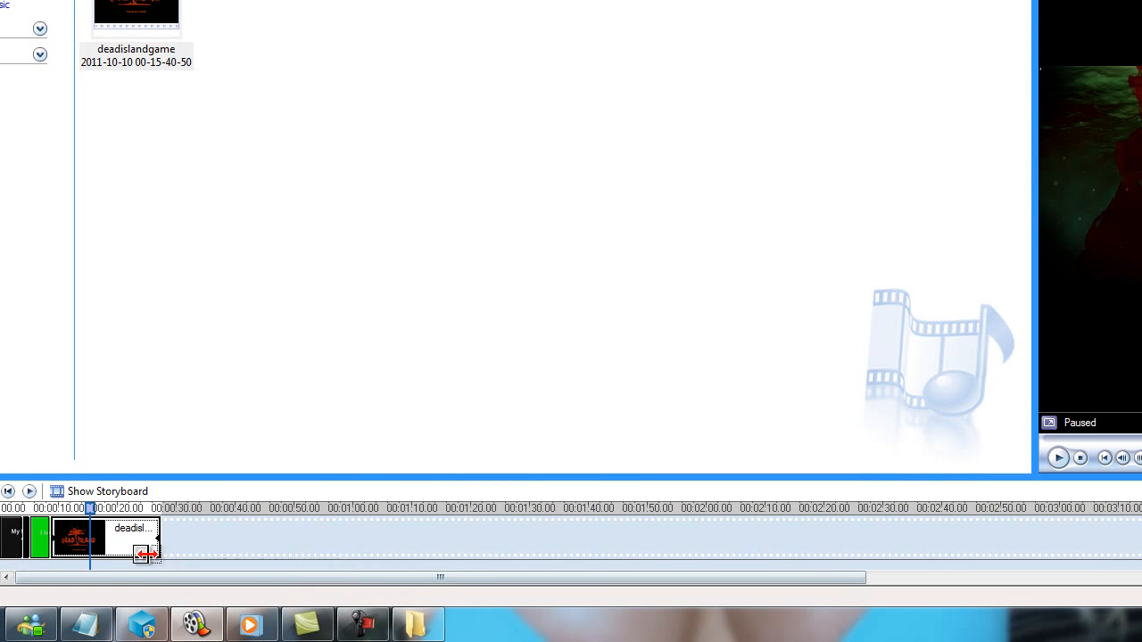
left_click(122, 509)
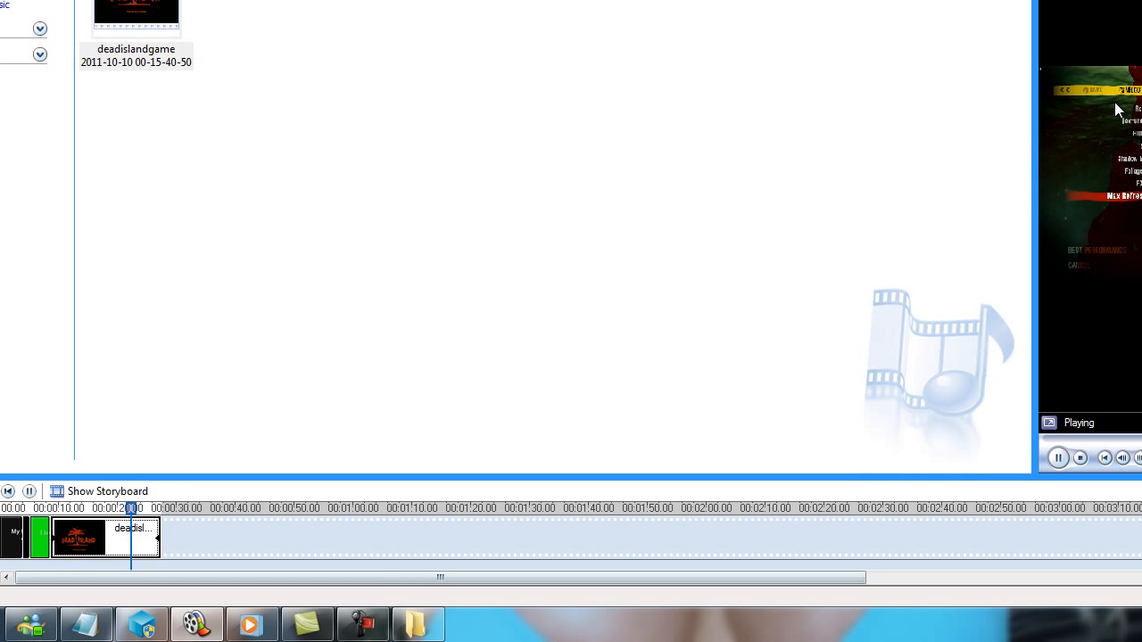
left_click_drag(158, 541, 383, 540)
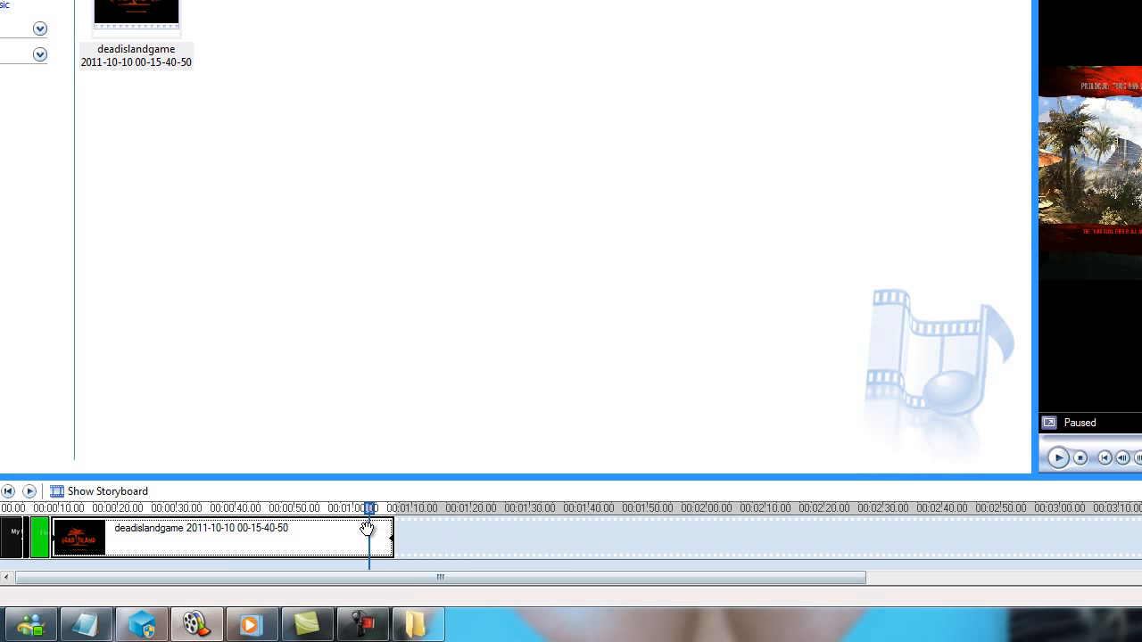
left_click_drag(390, 533, 903, 540)
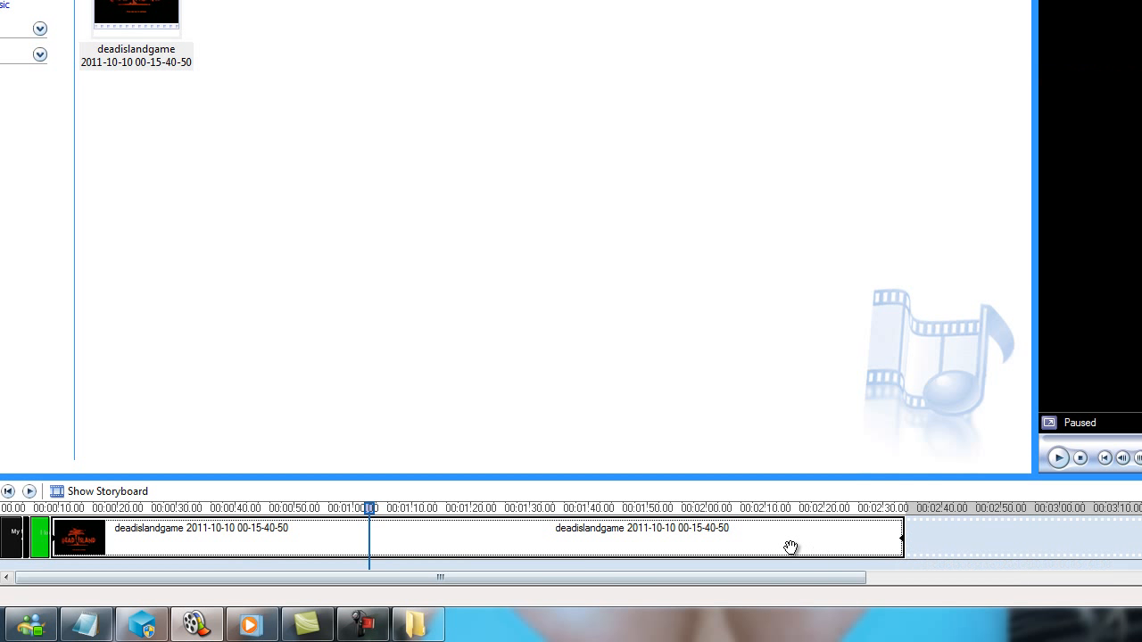
Step: Scrub through the Dead Island clip to find a new start point and trim its beginning, leaving about 1:10 of footage
left_click_drag(746, 575, 774, 575)
left_click(763, 509)
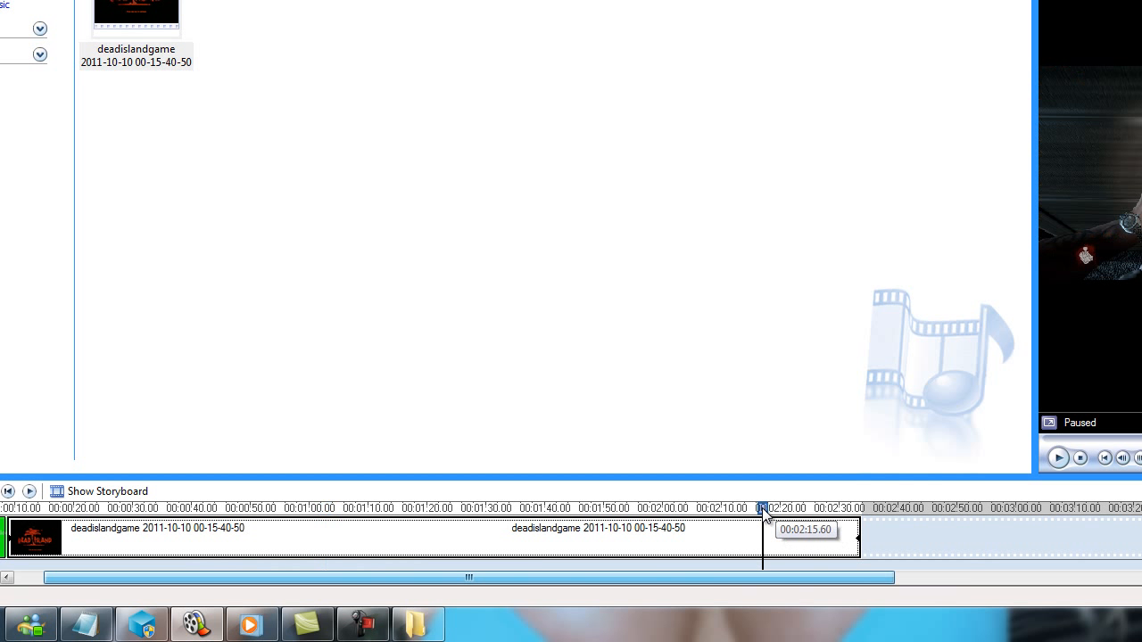
left_click(654, 509)
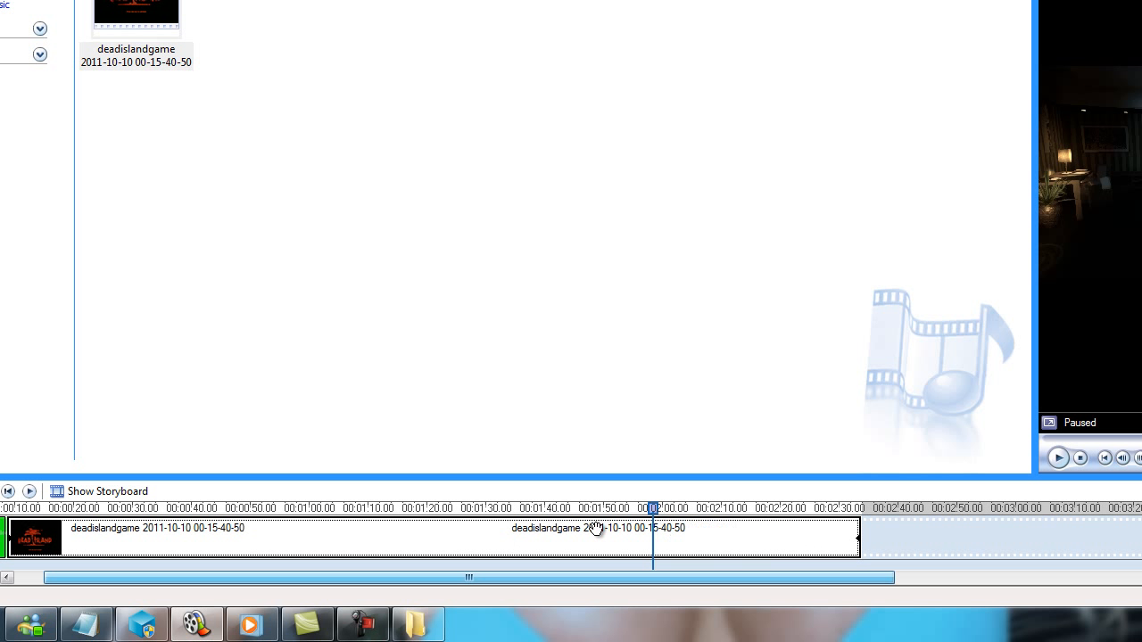
left_click(450, 509)
left_click_drag(320, 578, 134, 576)
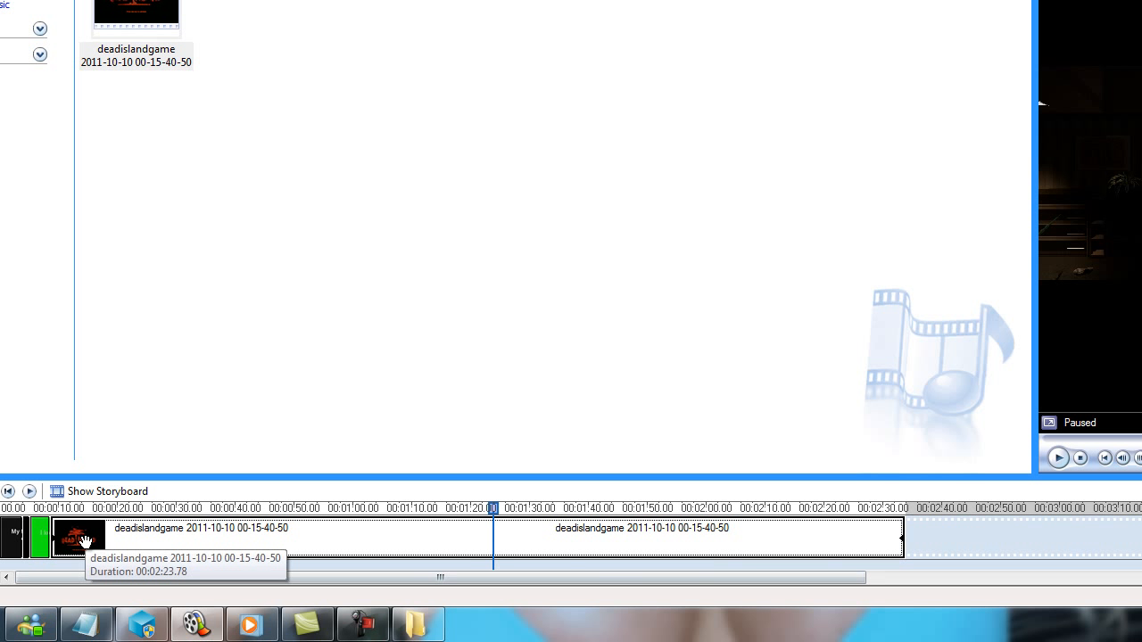
left_click_drag(79, 543, 517, 532)
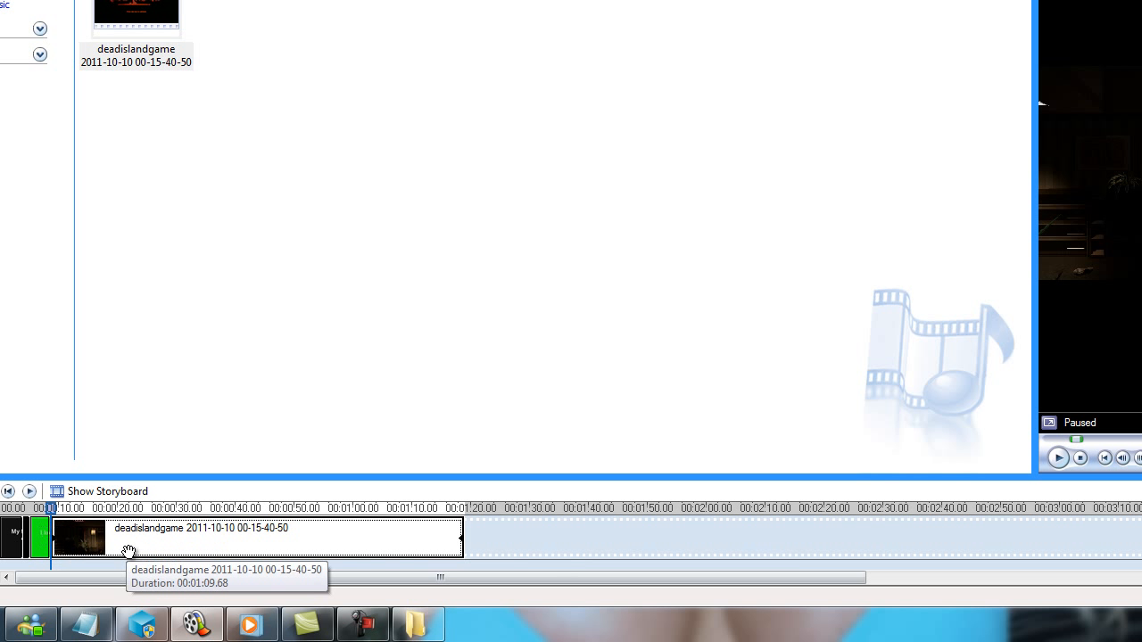
Step: Play the movie from the green title and trim the end of the Dead Island clip to about 18 seconds on the timeline
left_click(40, 539)
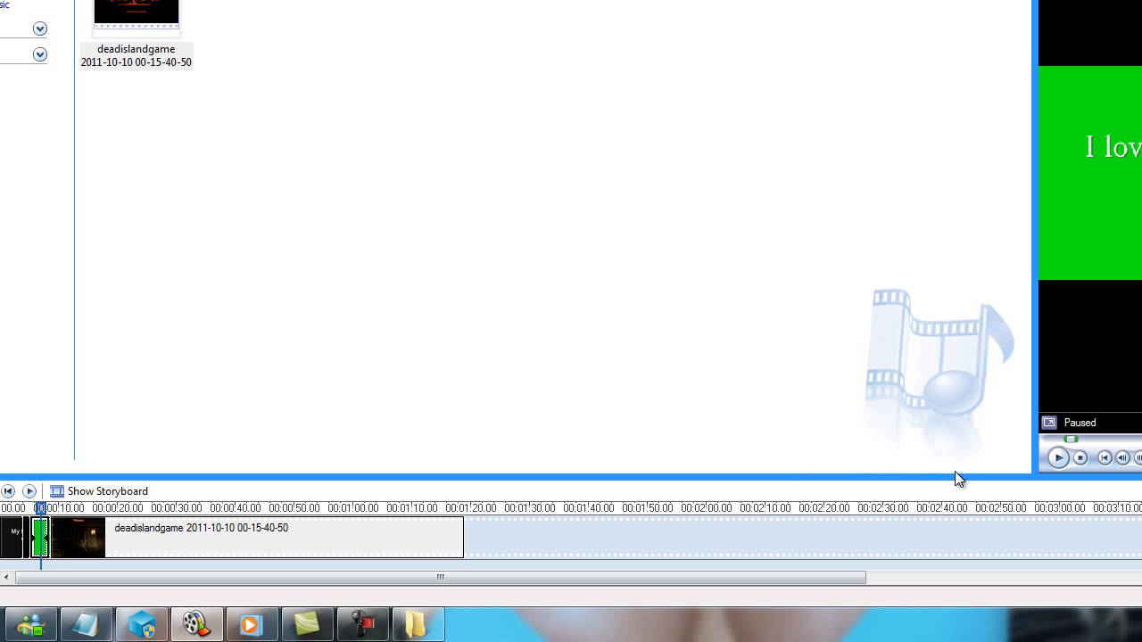
left_click(1060, 458)
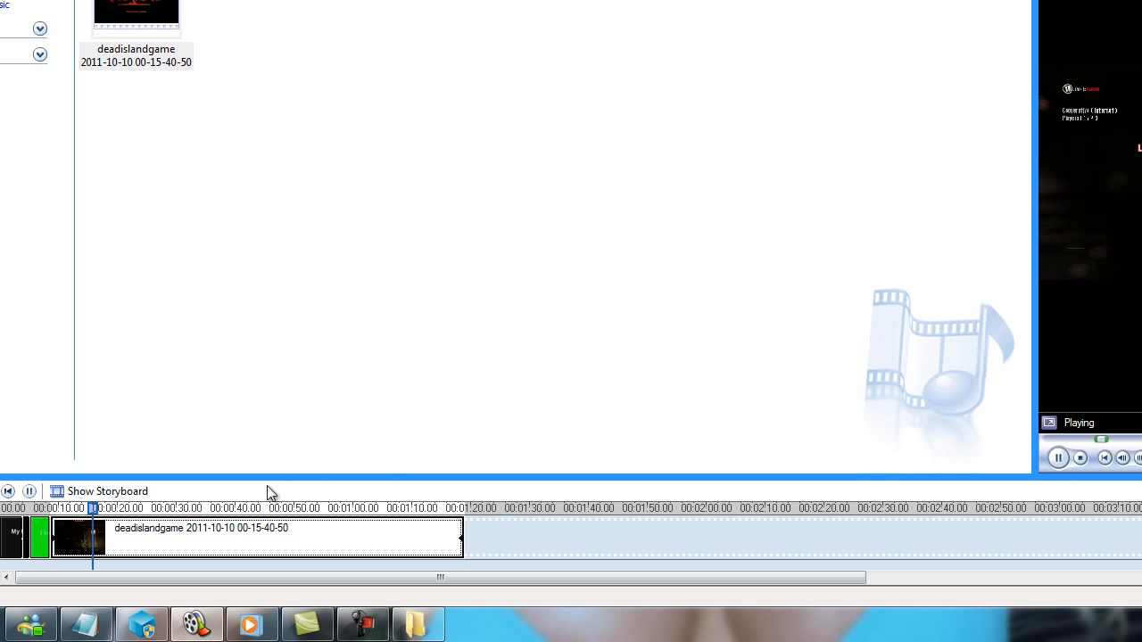
left_click_drag(459, 533, 108, 539)
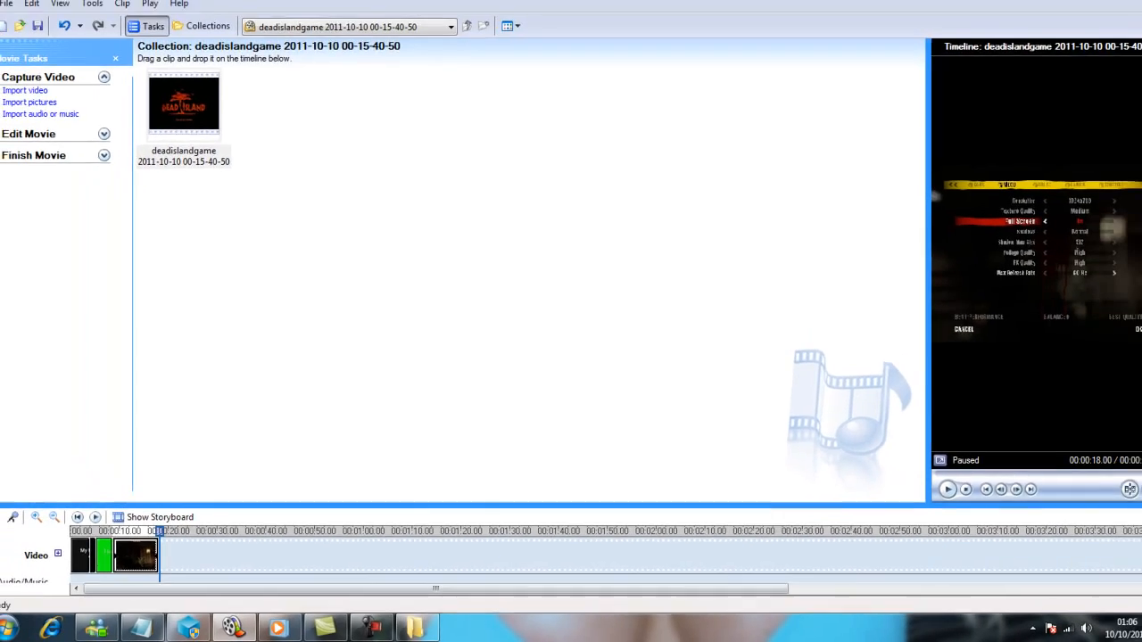
Step: Import the utorrent video from the desktop into the collection and restore the full-size project window
left_click_drag(240, 5, 390, 175)
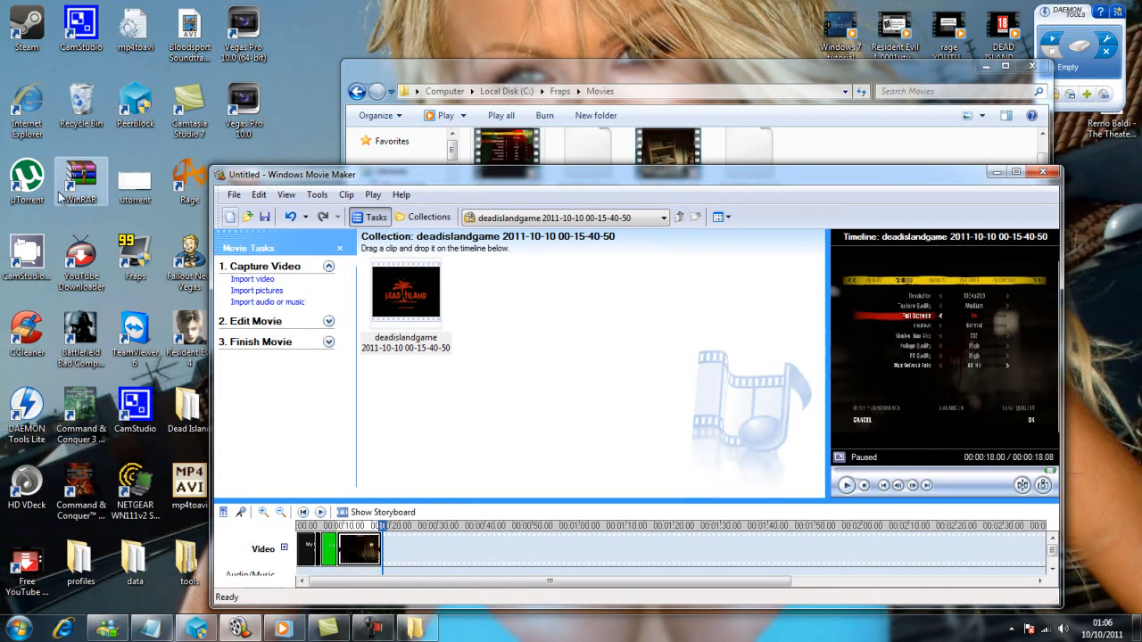
left_click_drag(135, 183, 603, 262)
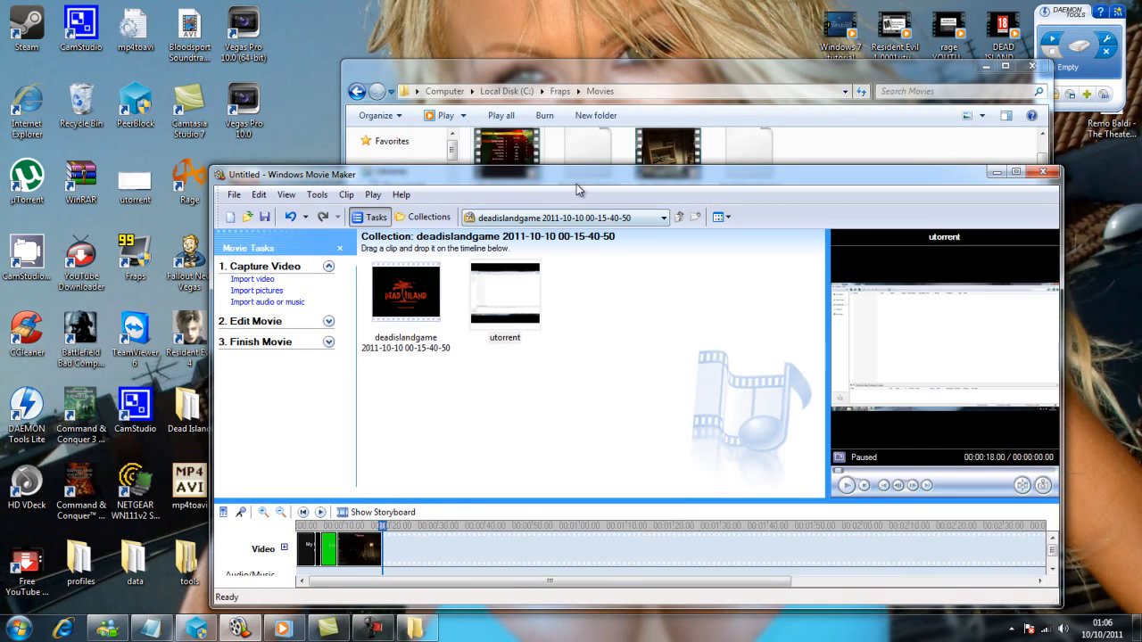
double_click(577, 176)
Step: Place the utorrent video after the Dead Island clip on the timeline and preview it in full screen
left_click_drag(181, 535, 194, 550)
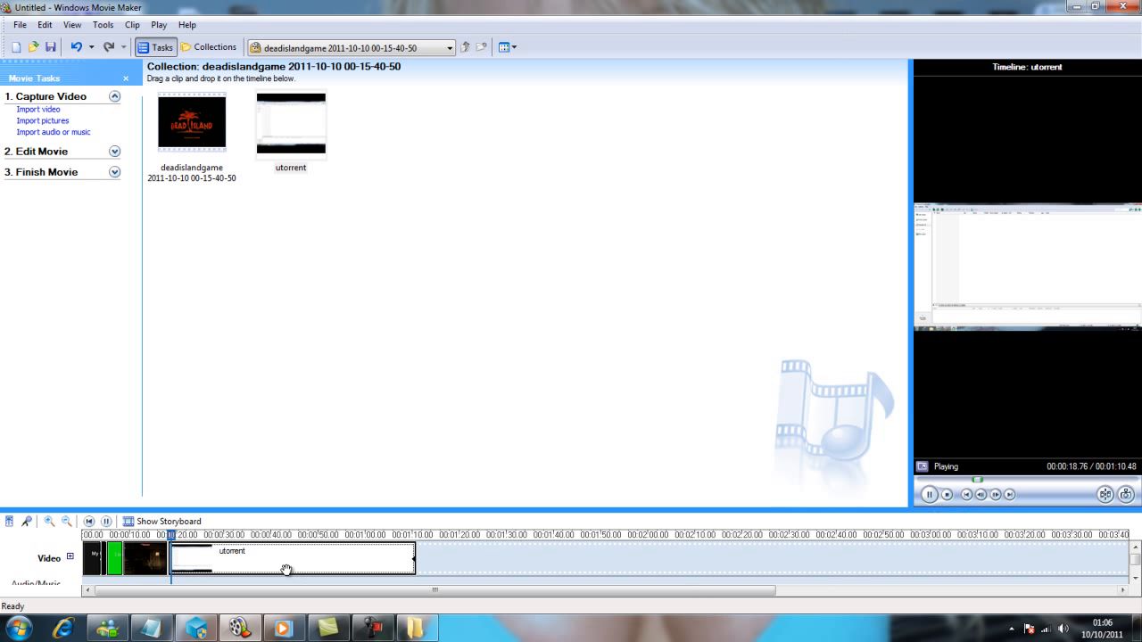
left_click(924, 468)
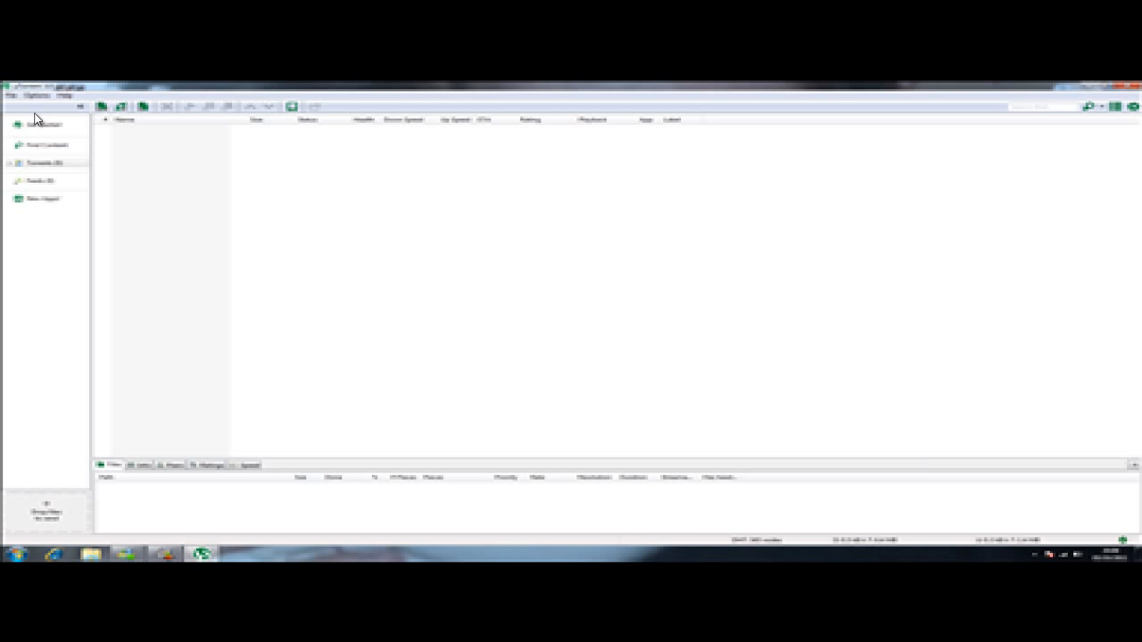
key("Escape")
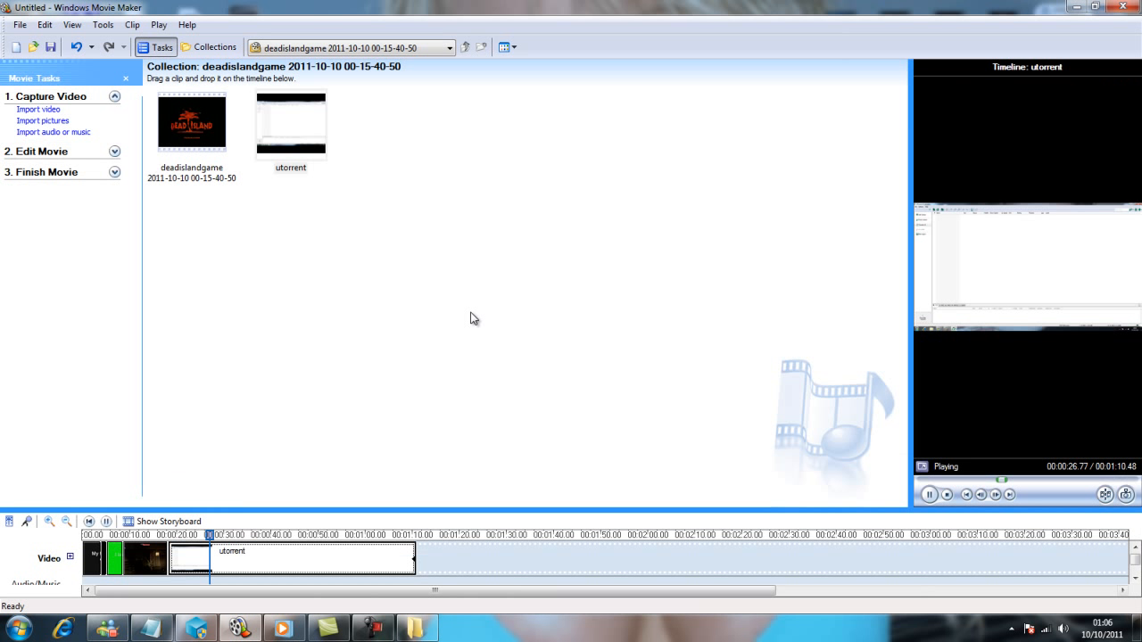
Step: Apply Fade In to the utorrent clip and trim its end to about 25 seconds on the timeline
right_click(232, 557)
left_click(280, 500)
left_click_drag(411, 558, 193, 564)
Step: Add the Ease In video effect to the utorrent clip and play the movie from about 16 seconds to check it
right_click(192, 564)
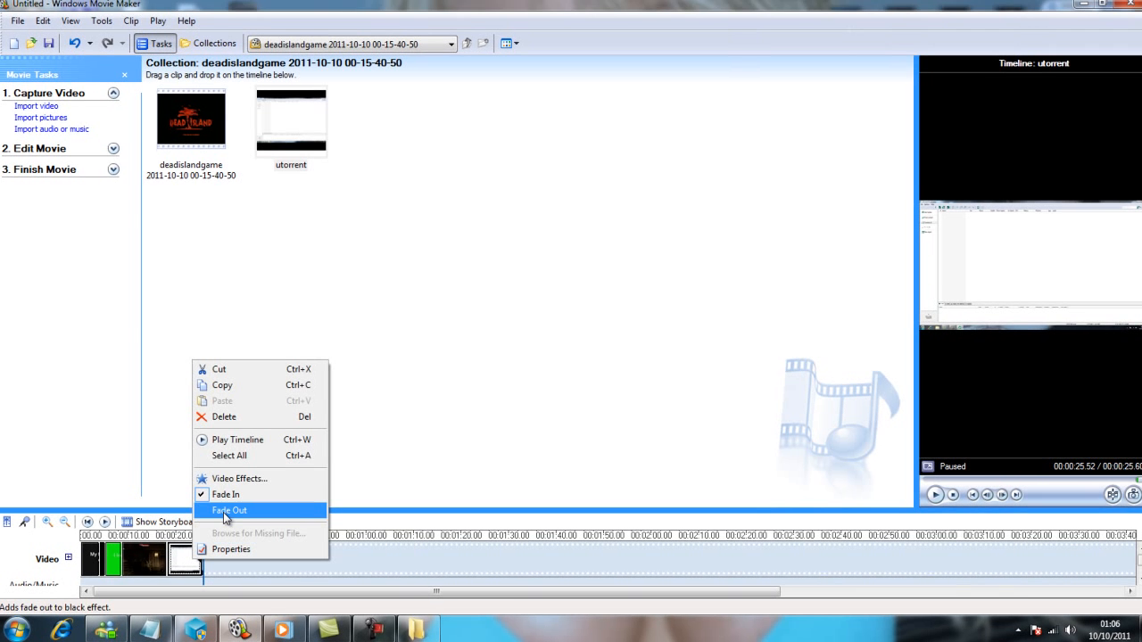
left_click(239, 477)
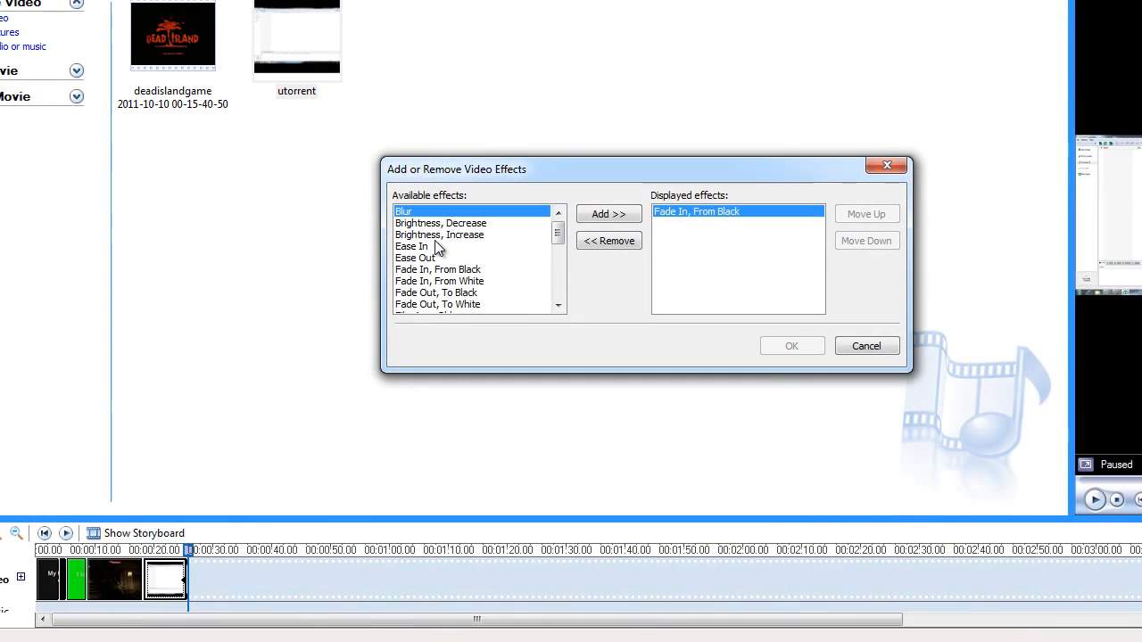
left_click(412, 247)
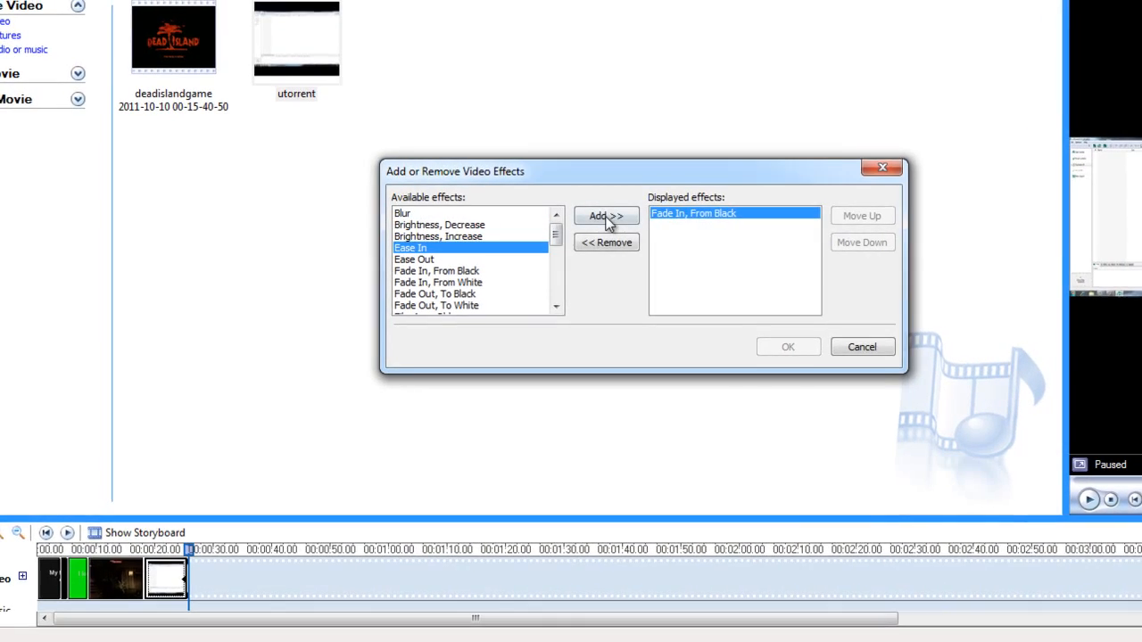
left_click(608, 214)
left_click(792, 346)
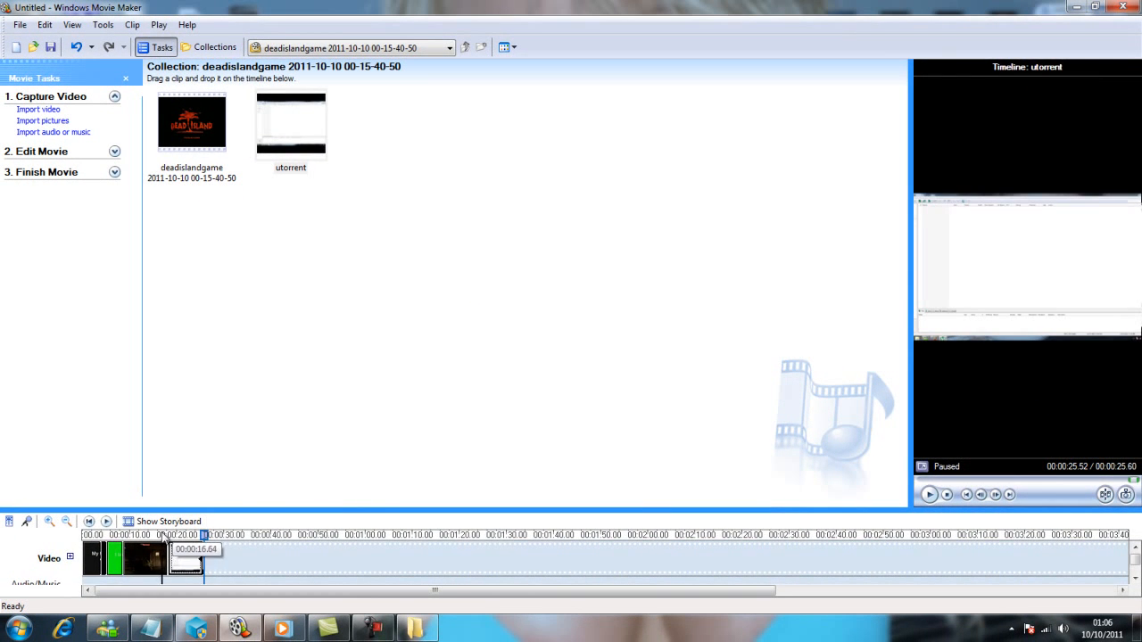
left_click(165, 535)
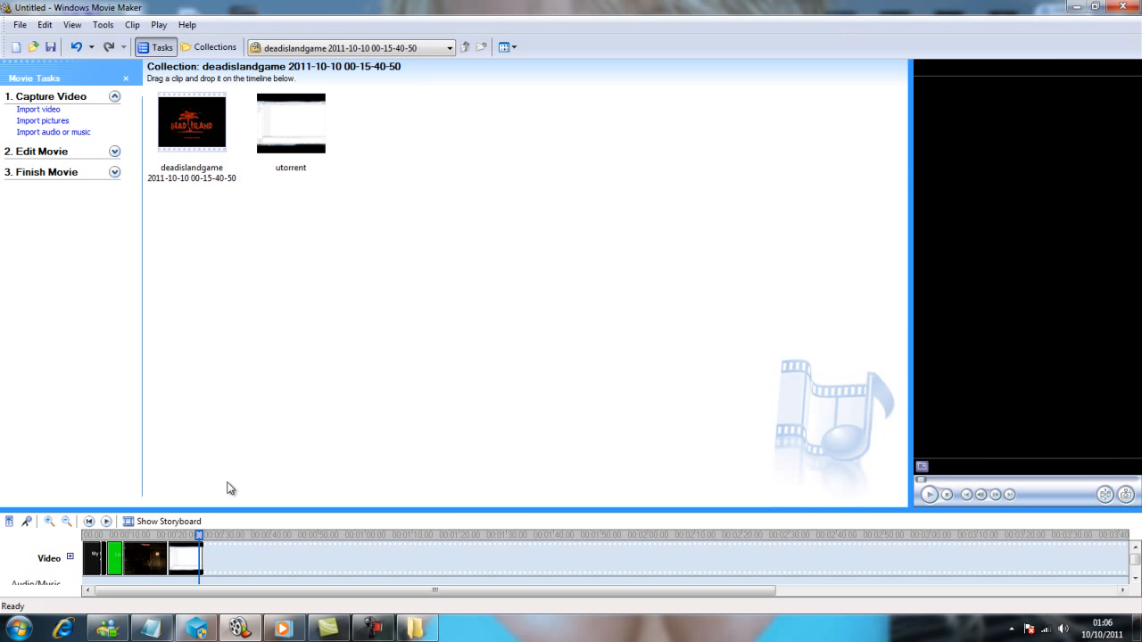
left_click_drag(249, 592, 159, 589)
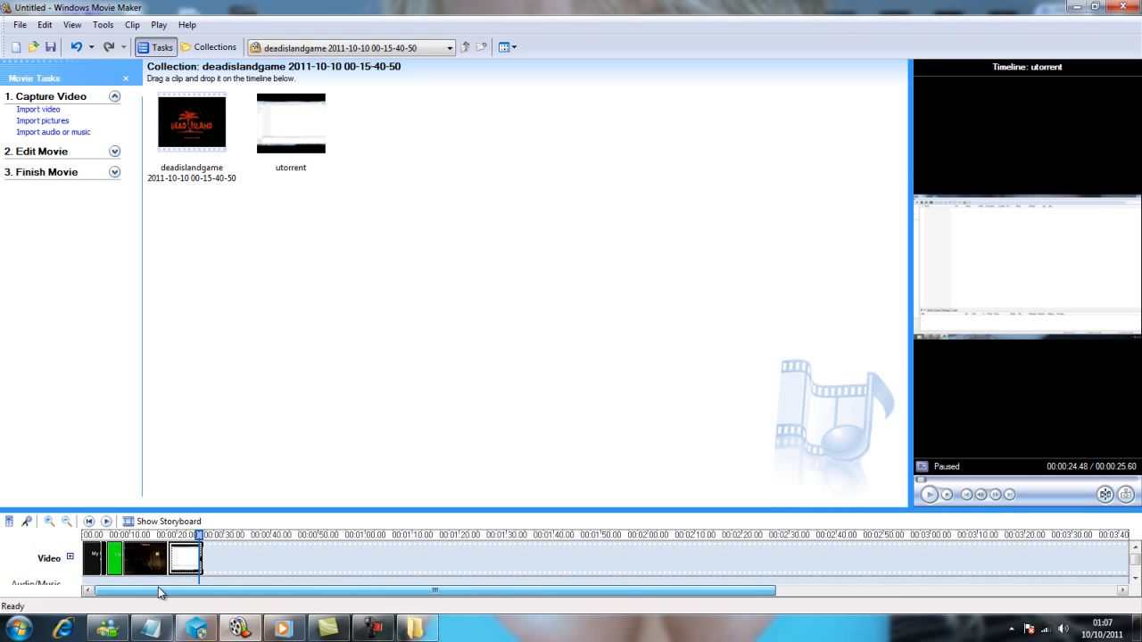
Step: Import the MP3 "The Theater, the Dream, the Battlefield" from the desktop into the collection
left_click(84, 134)
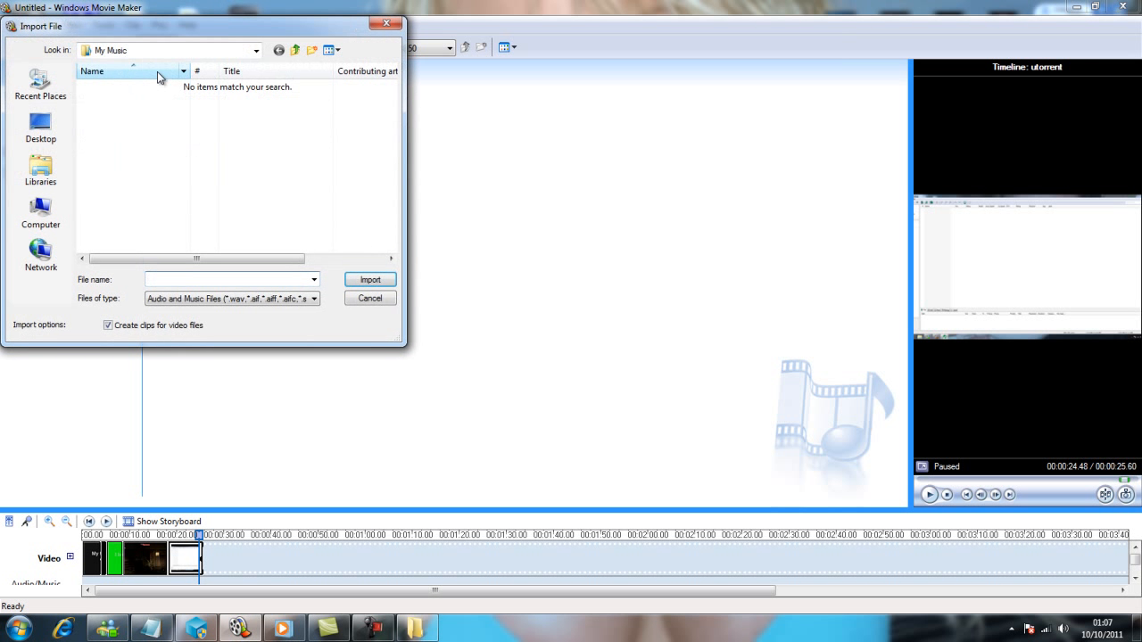
left_click(40, 125)
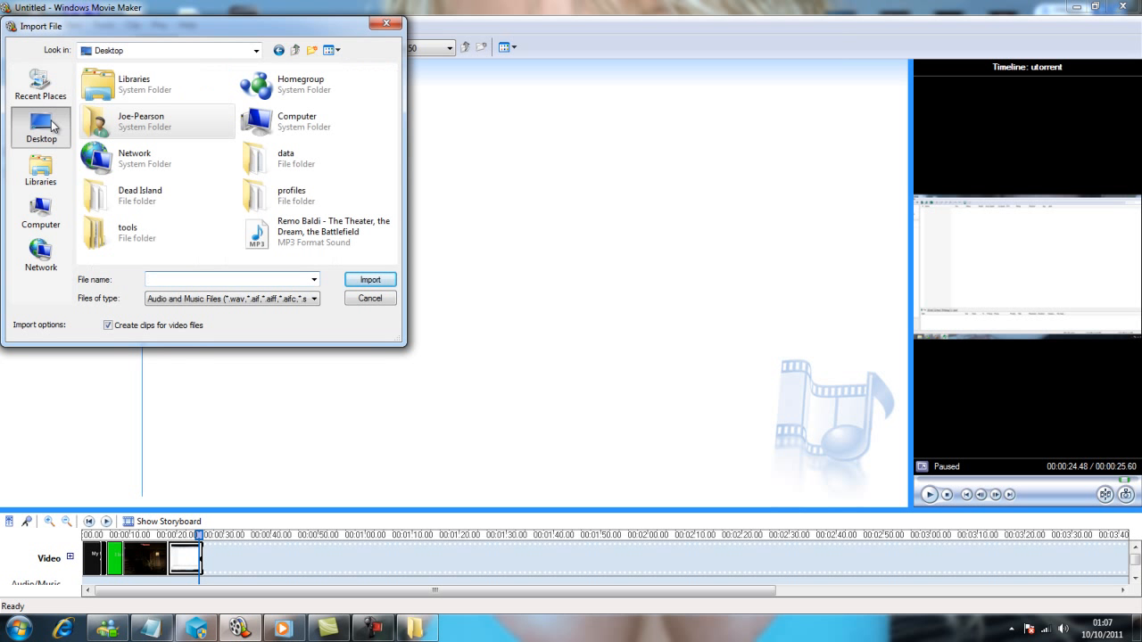
double_click(334, 231)
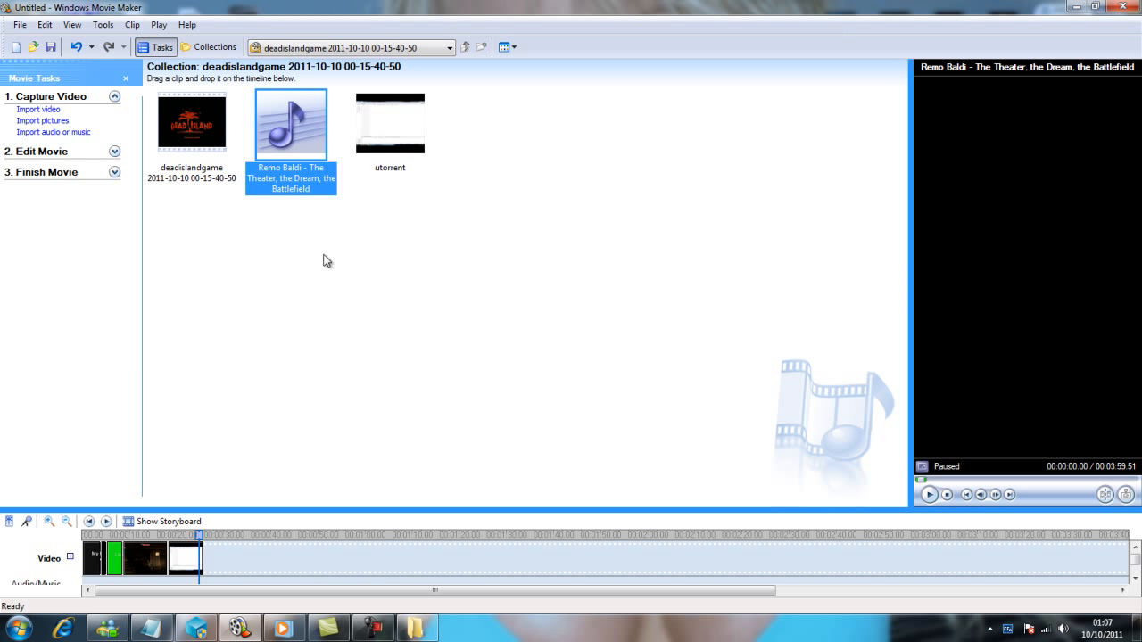
Step: Play the imported song in the preview, skip ahead to listen to other parts, and pause it
double_click(308, 149)
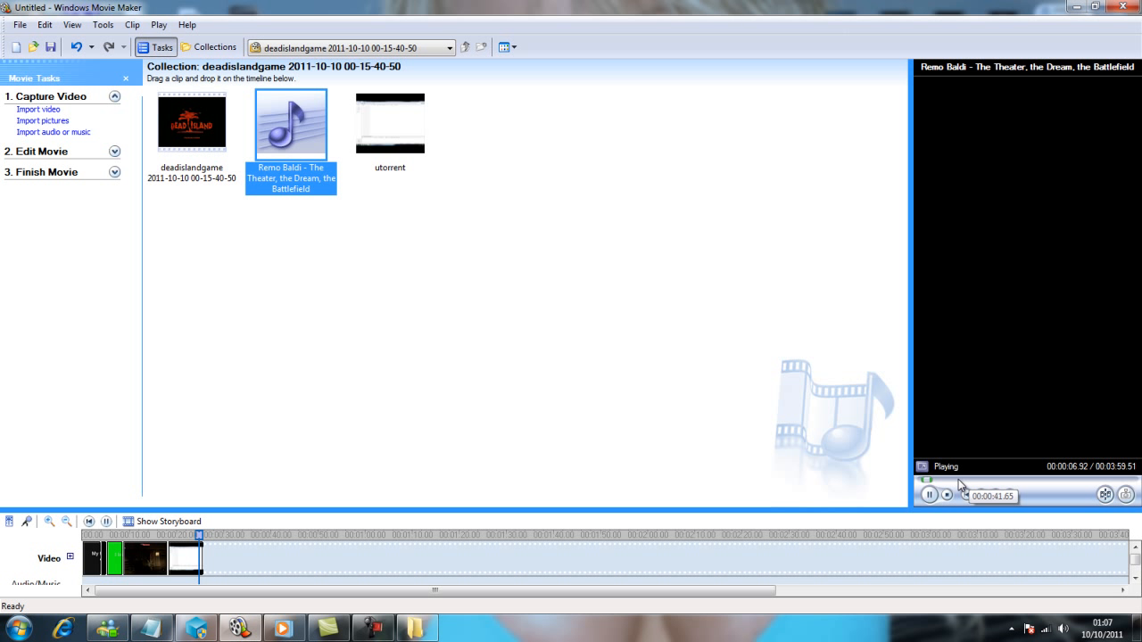
left_click(985, 480)
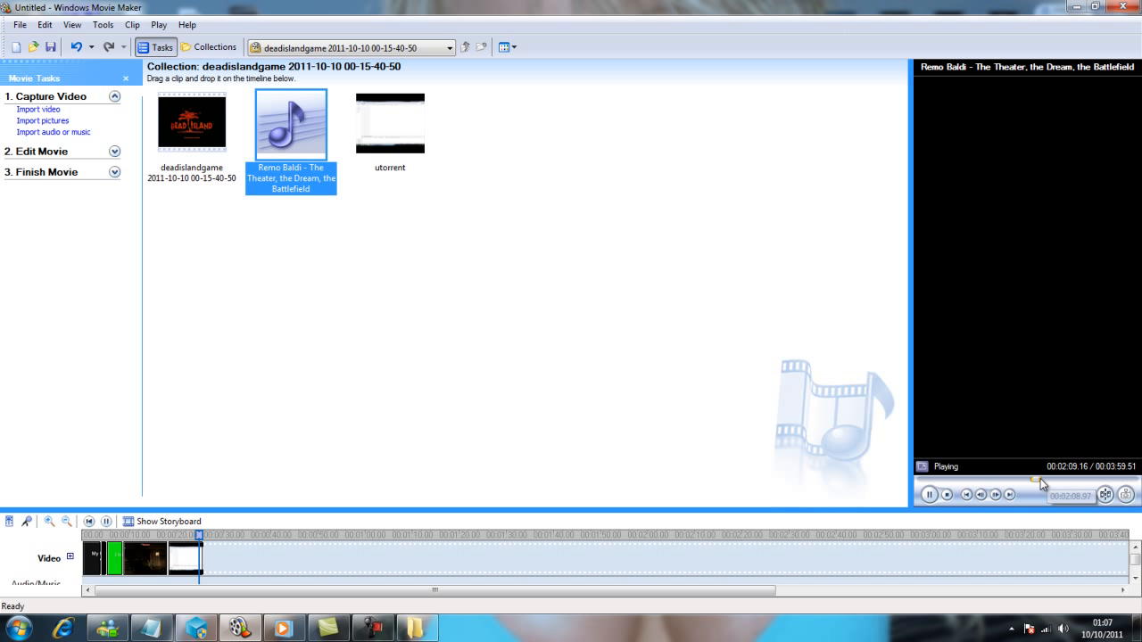
right_click(307, 180)
left_click(331, 210)
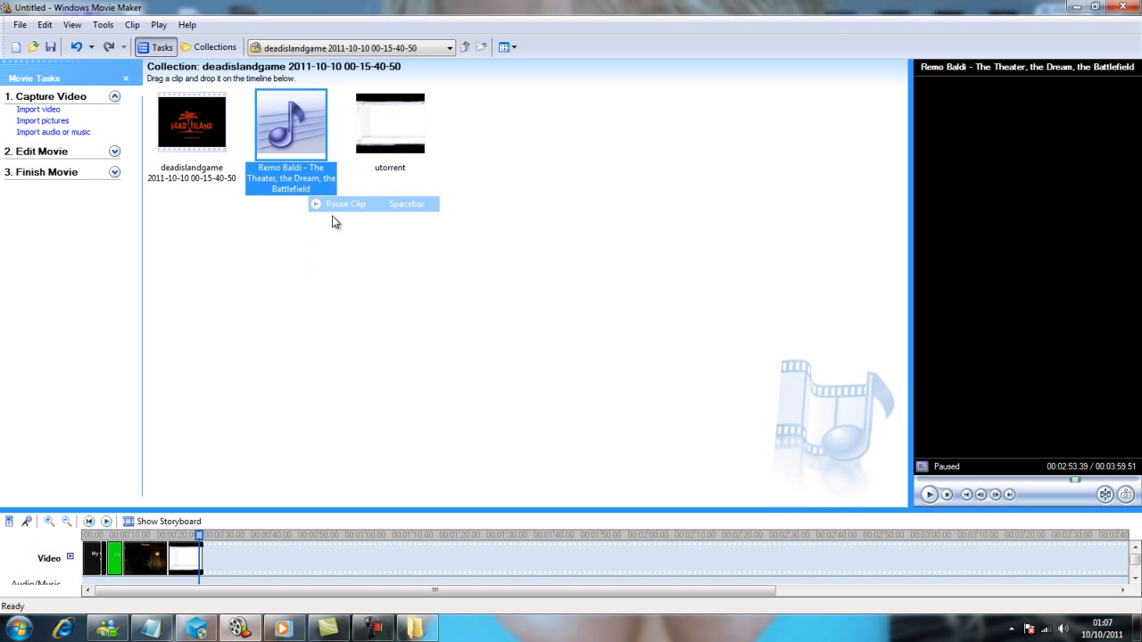
left_click(321, 196)
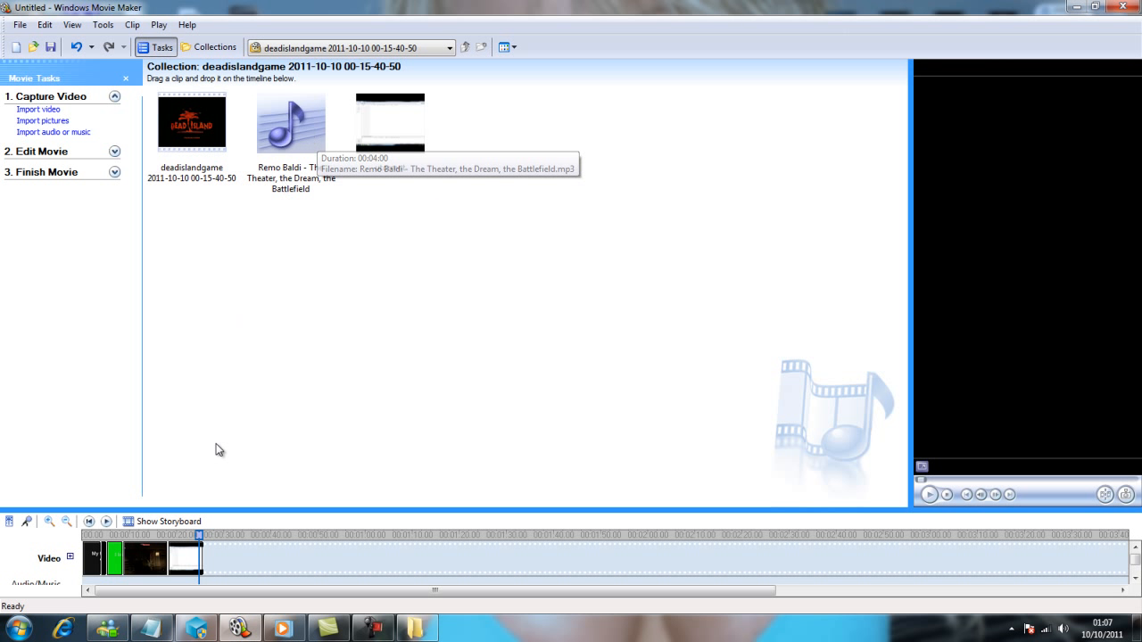
Step: Examine the imported song's properties, including its duration and source file type, and close them
left_click_drag(287, 133, 232, 256)
right_click(284, 145)
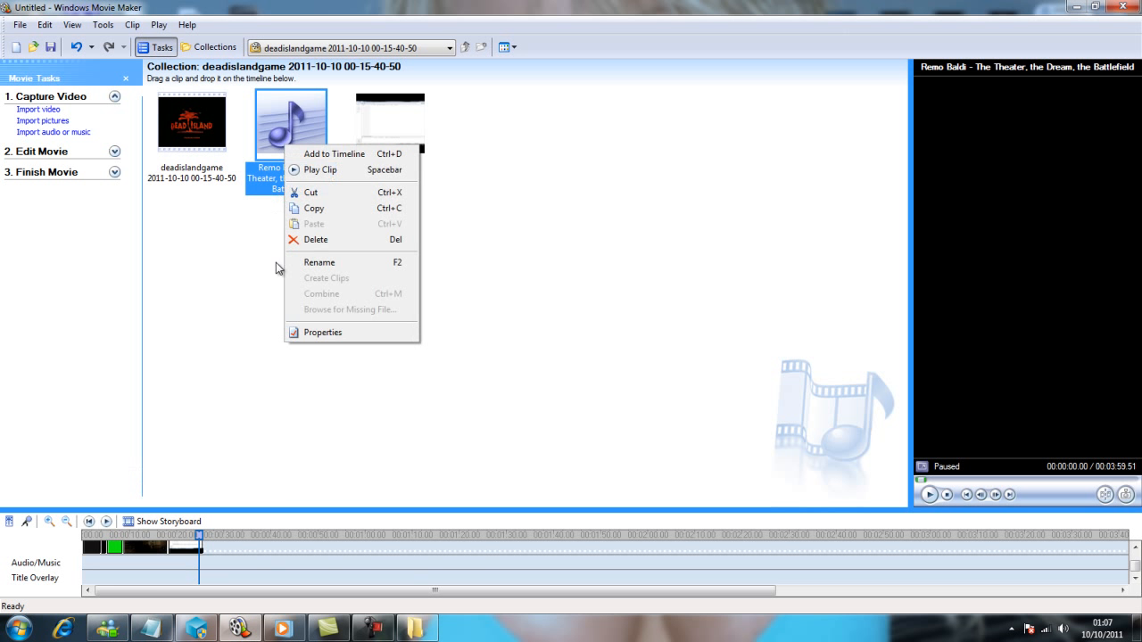
left_click(320, 332)
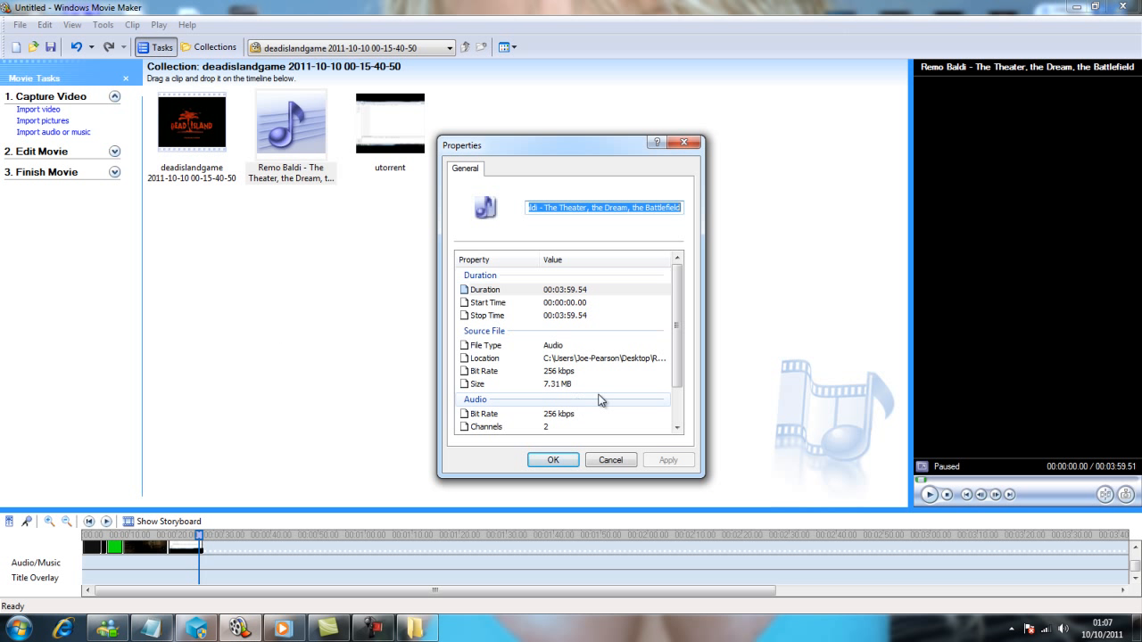
scroll(679, 348, "down", 1)
scroll(674, 332, "up", 1)
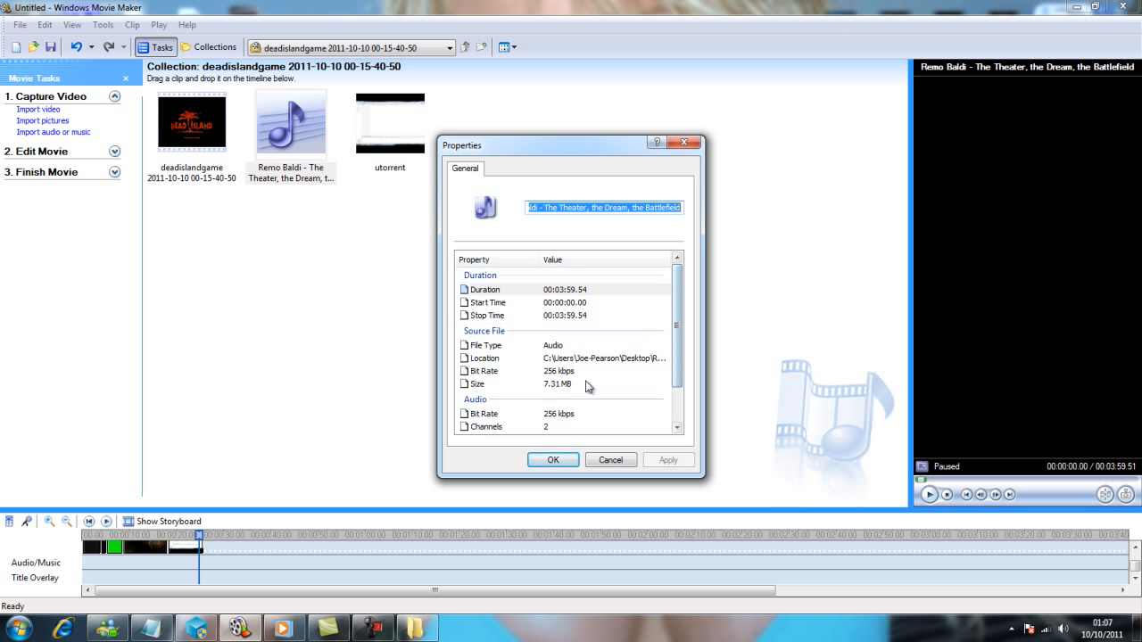
left_click(567, 348)
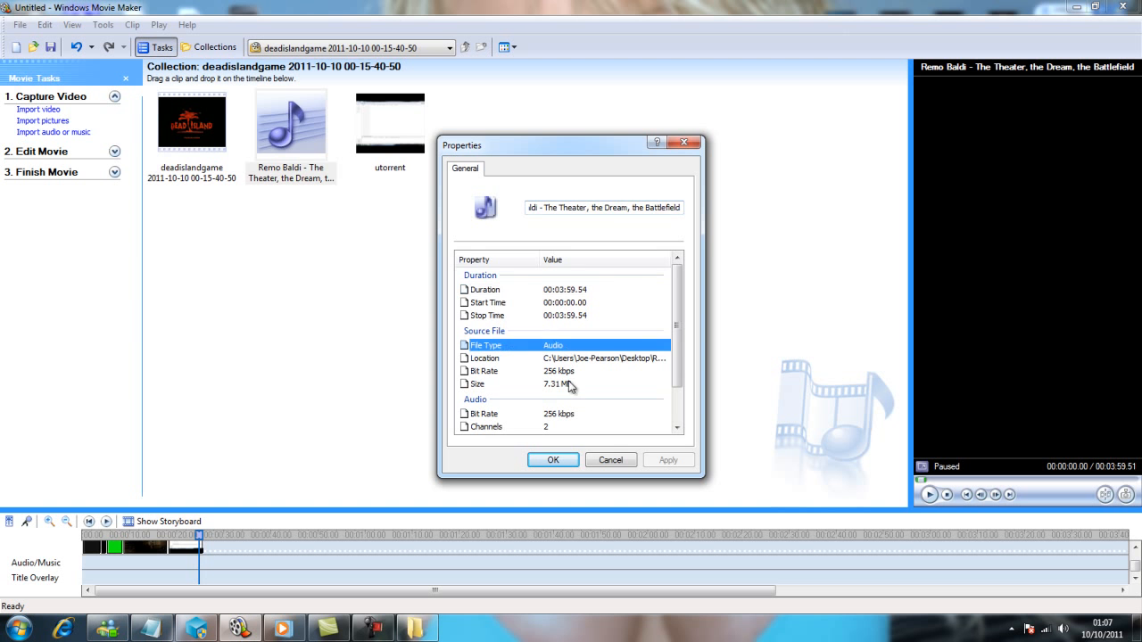
left_click(674, 144)
Step: Check the file type of Bloodsport Soundtrack 13_22- Second Day on the desktop and restore the full-size project window
left_click_drag(423, 2, 408, 293)
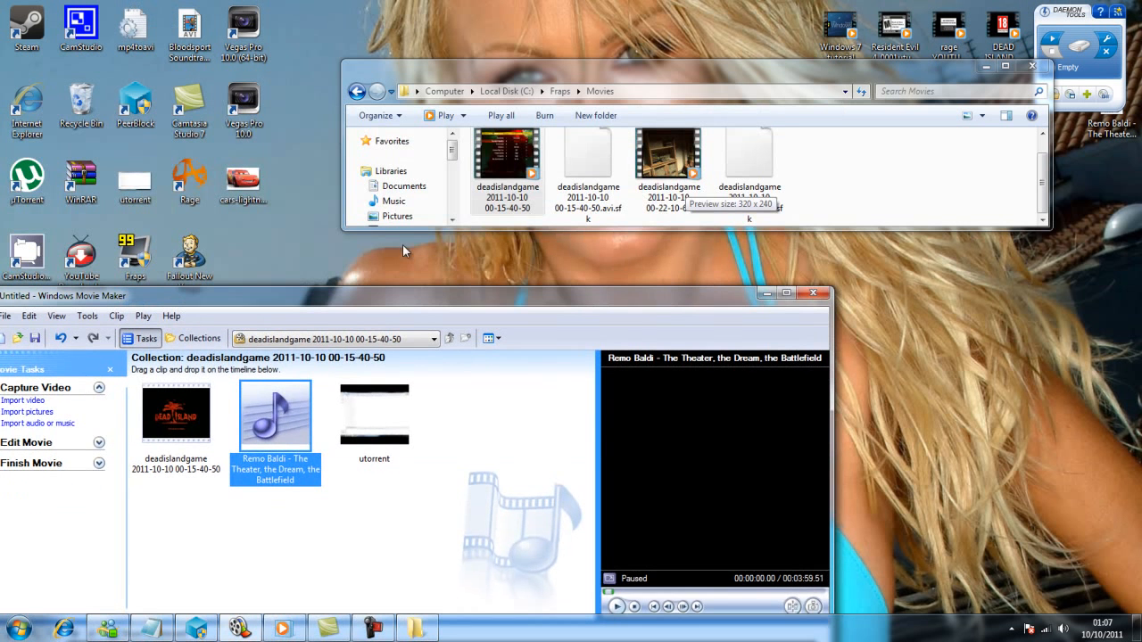
right_click(190, 38)
left_click(286, 333)
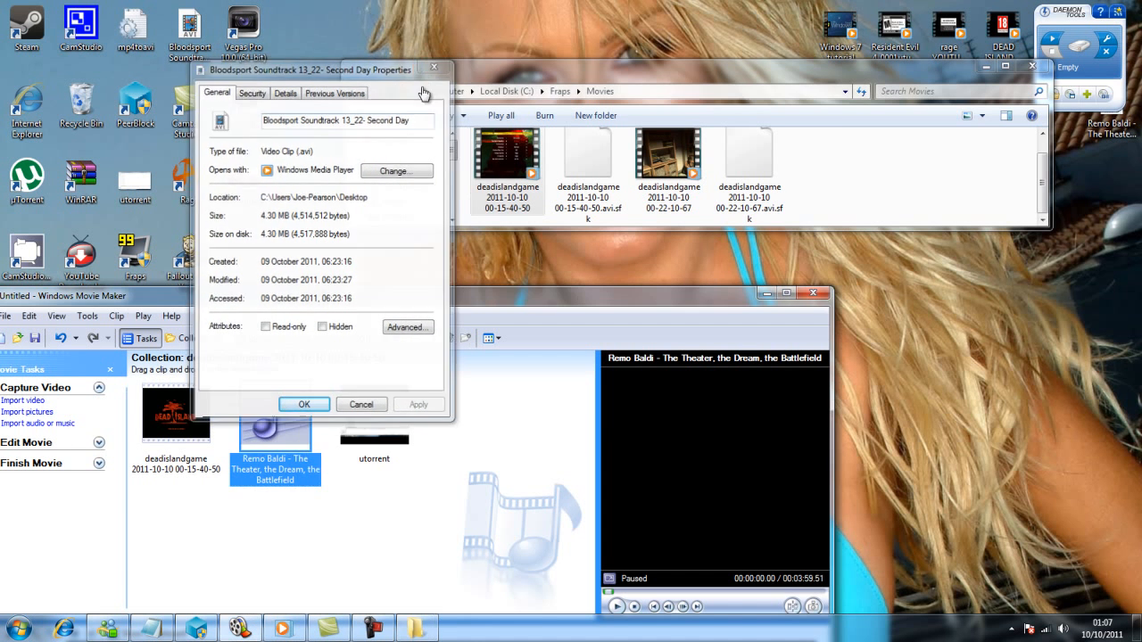
left_click(435, 65)
left_click_drag(375, 295, 375, 10)
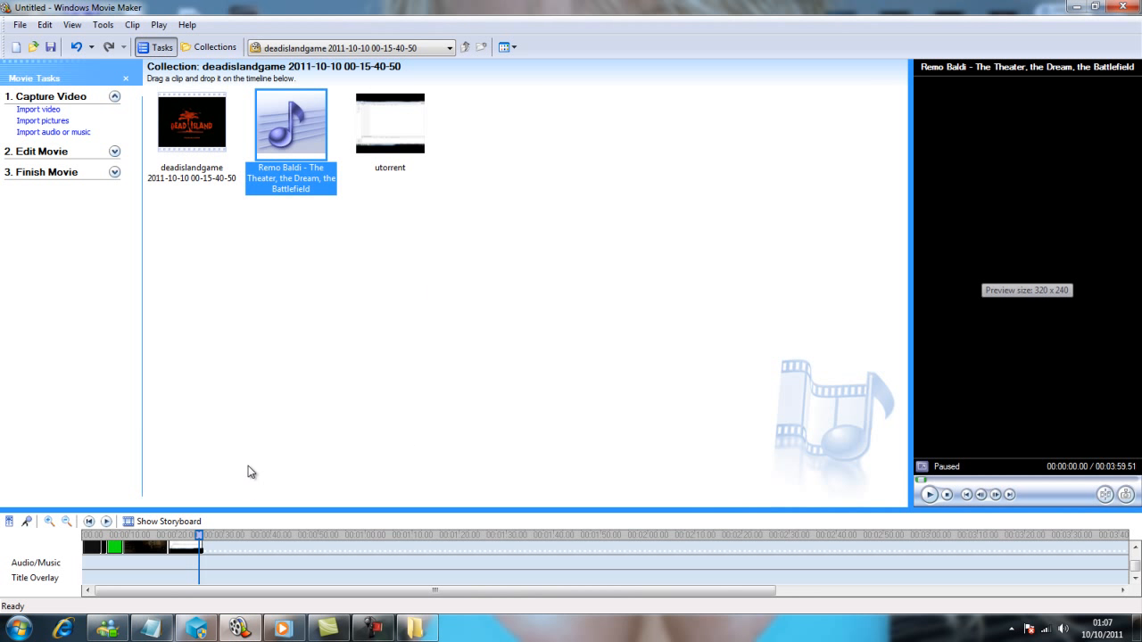
Step: Place the song at the start of the Audio/Music track and trim its end to about 18 seconds
left_click_drag(311, 121, 36, 562)
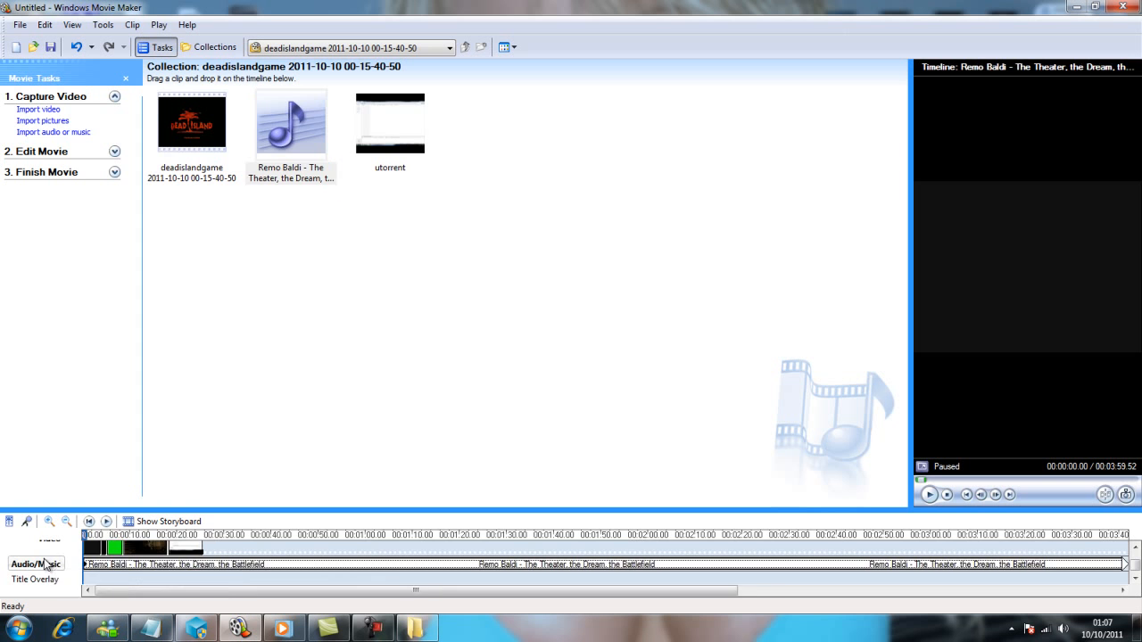
left_click_drag(230, 591, 625, 581)
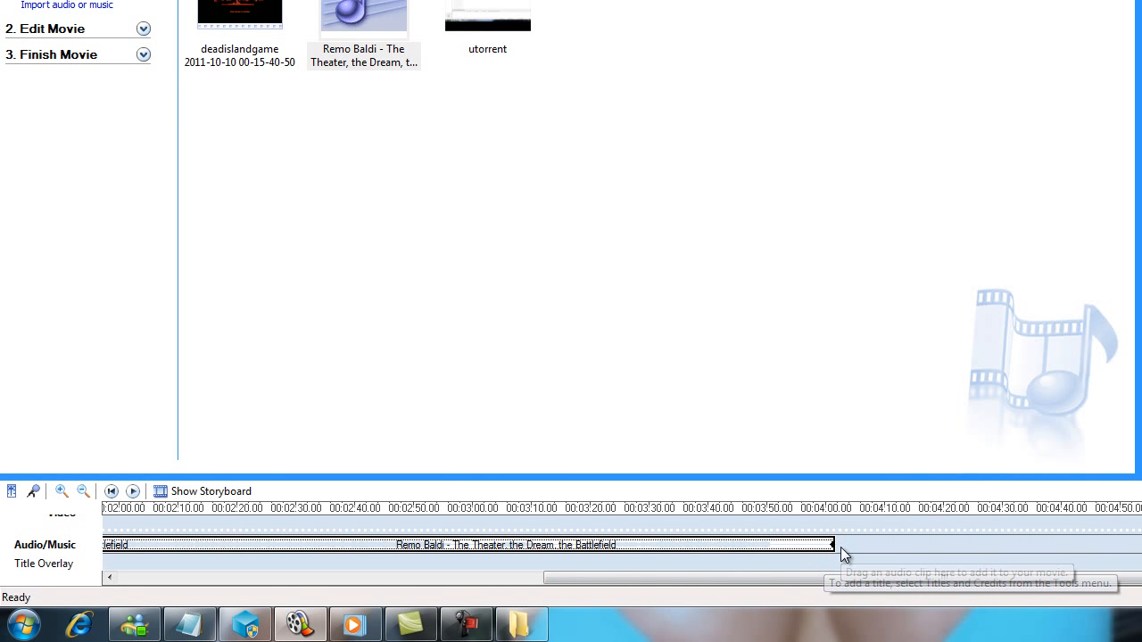
left_click_drag(835, 546, 213, 567)
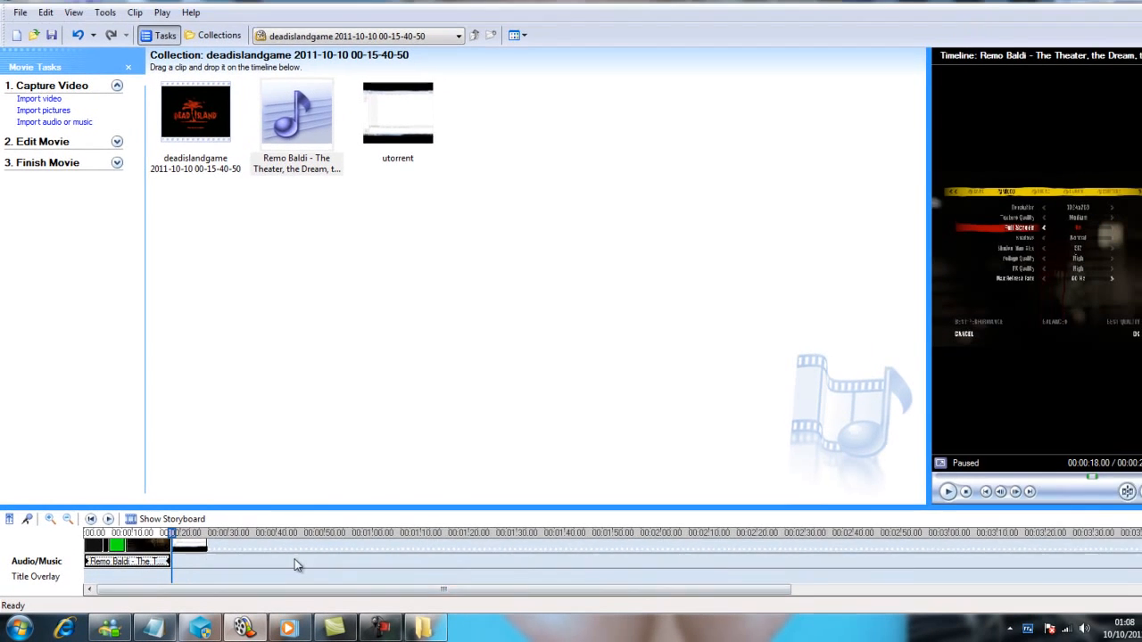
Step: Play the movie from the beginning to check the music against the clips, and view the options available for the audio clip
left_click(88, 521)
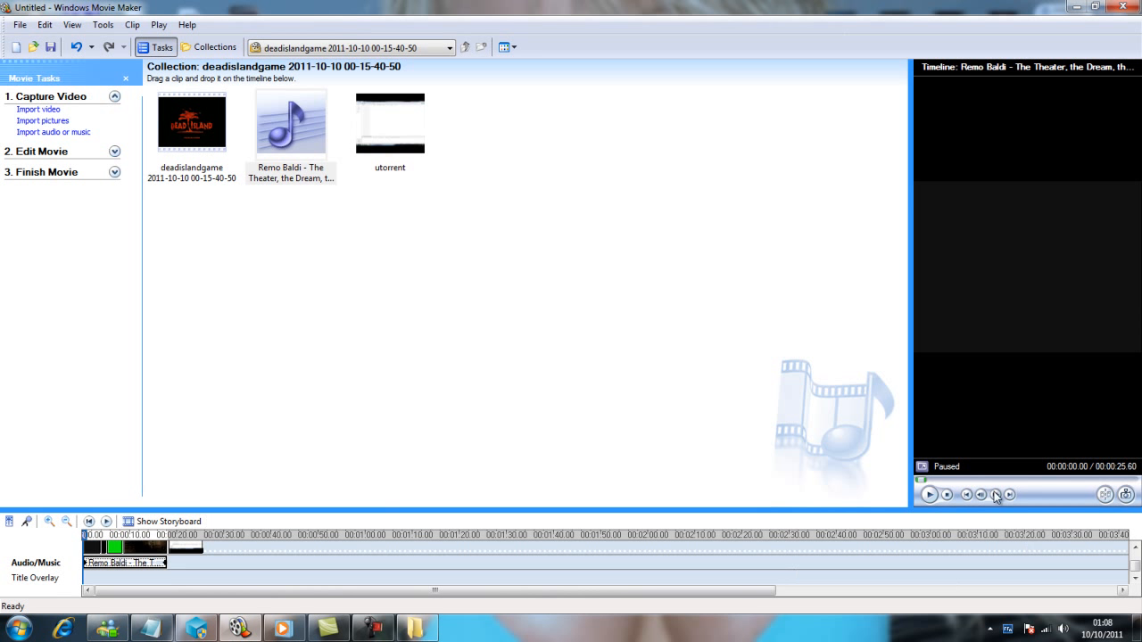
left_click(934, 505)
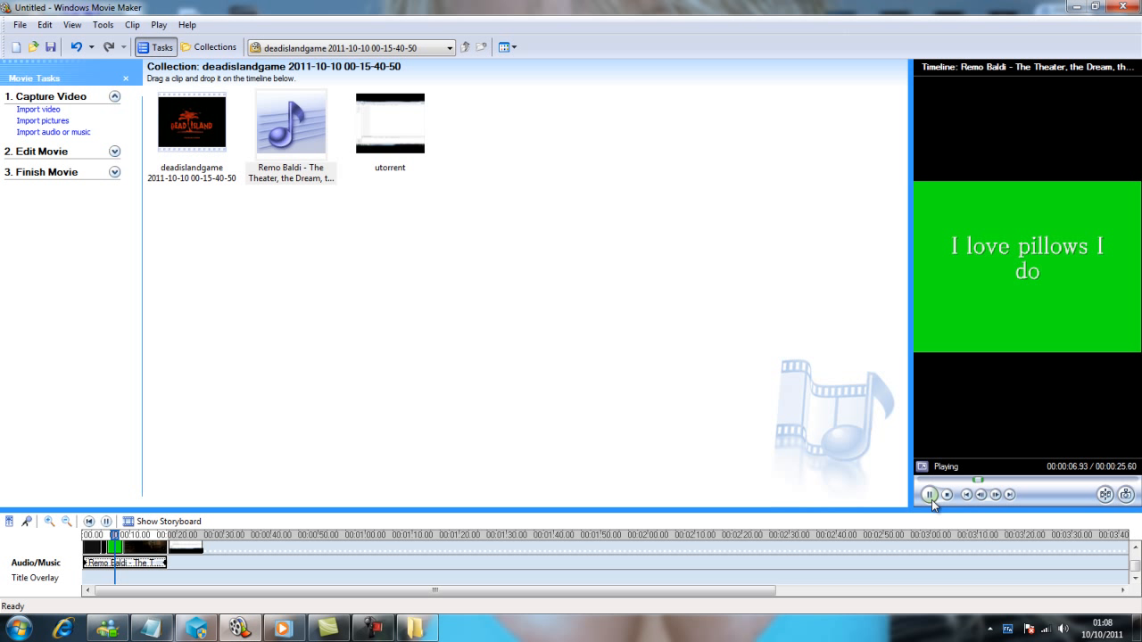
left_click(157, 536)
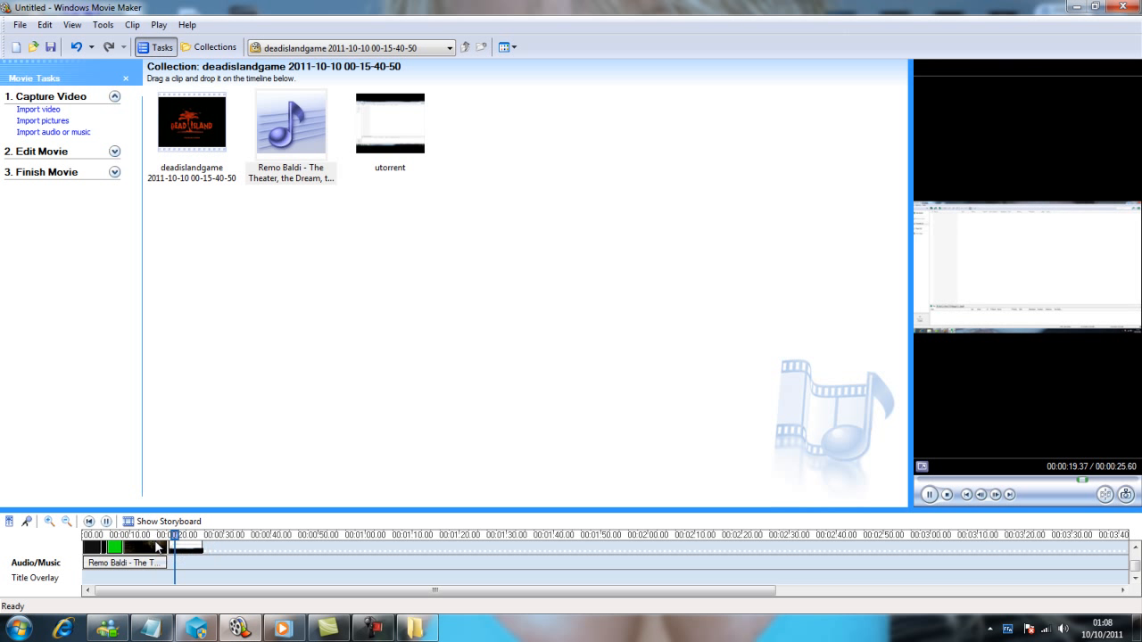
left_click(143, 564)
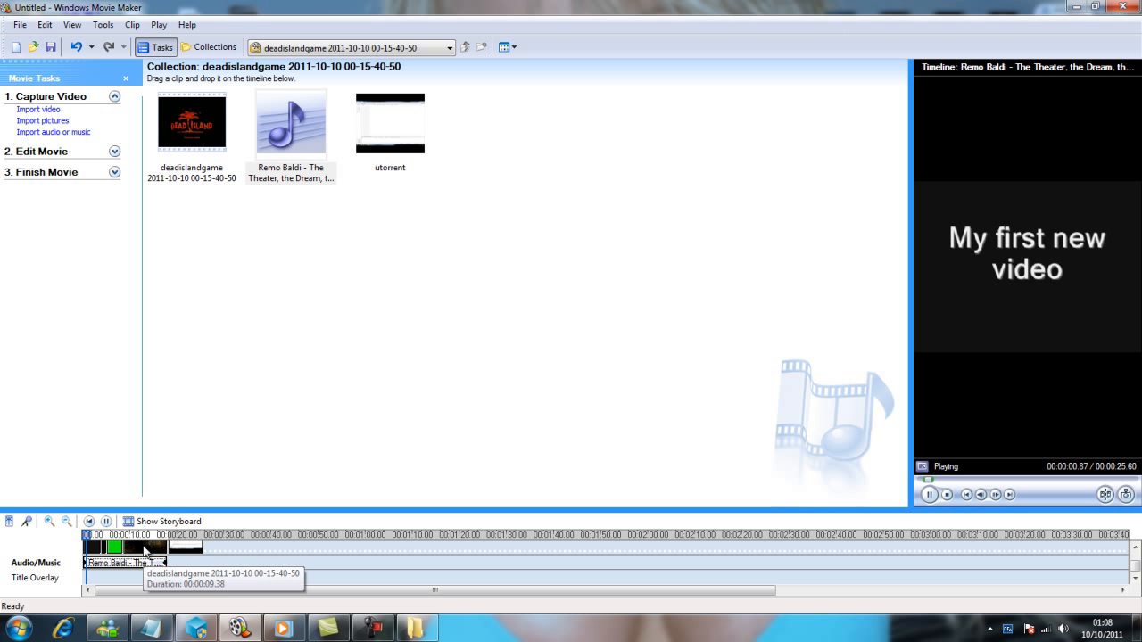
left_click(931, 495)
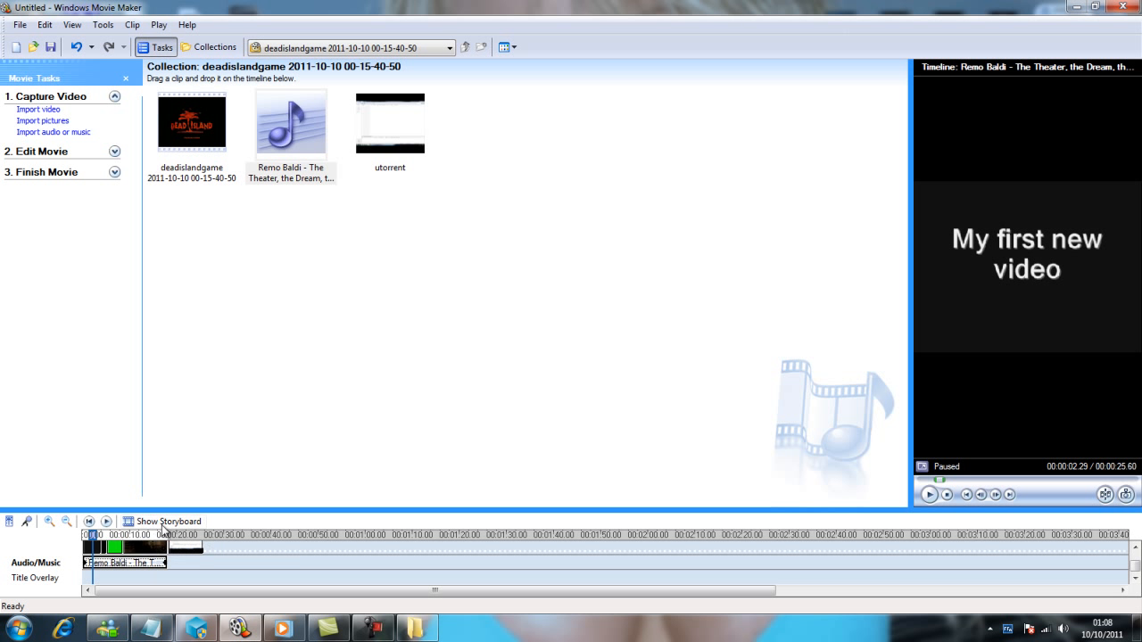
left_click(148, 548)
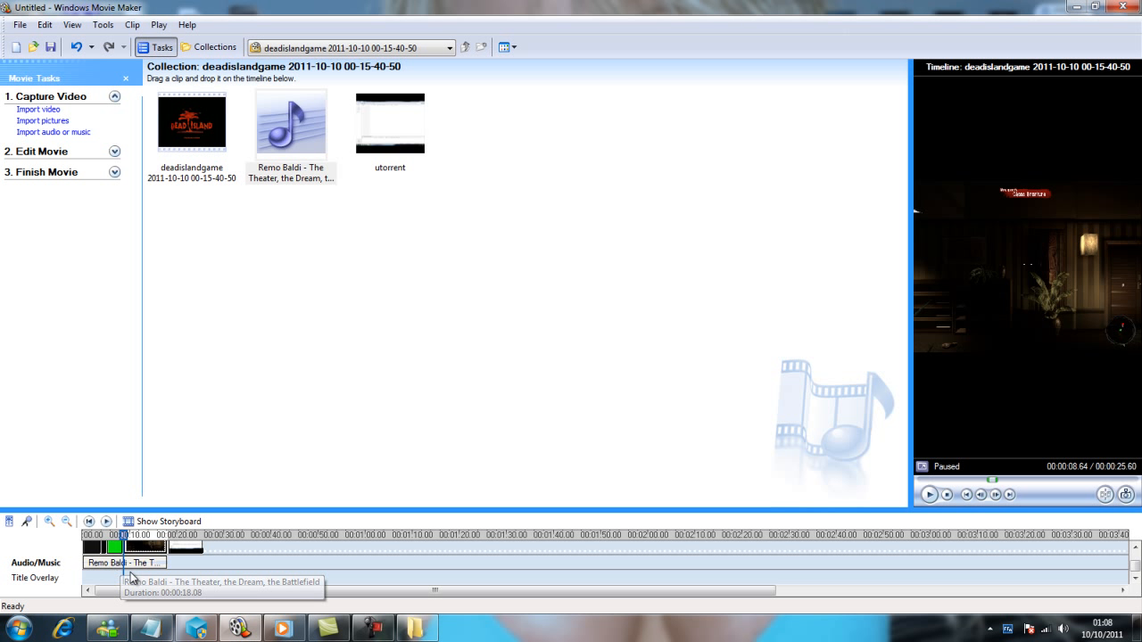
right_click(143, 569)
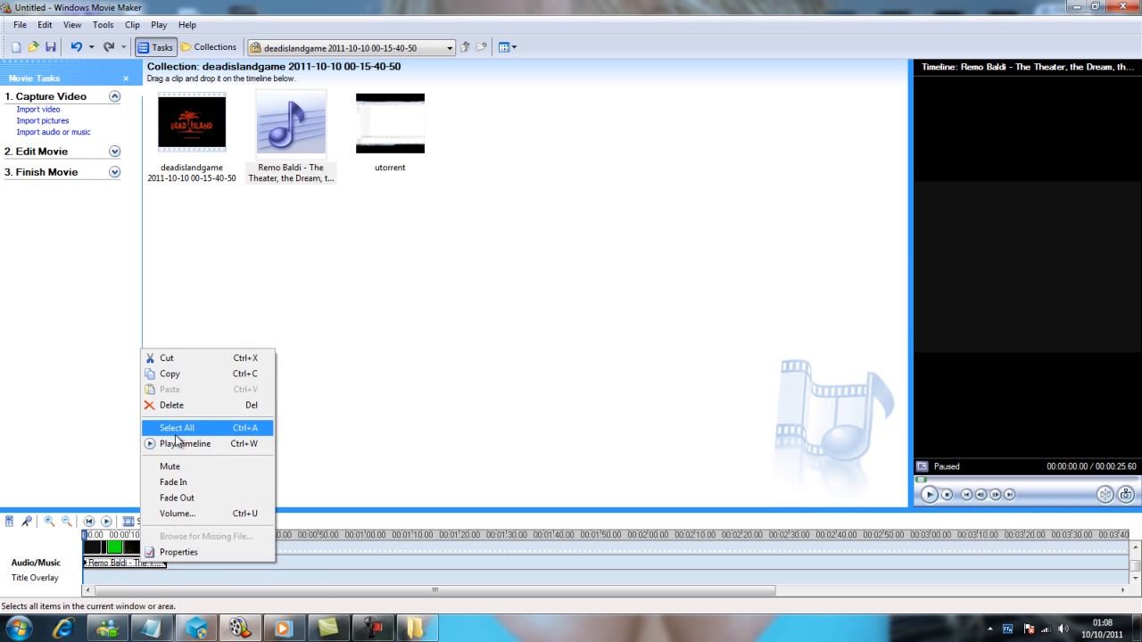
left_click(312, 294)
Step: Import Bloodsport Soundtrack 13_22- Second Day from the desktop and add it to the Audio/Music track after the first song
left_click_drag(362, 3, 292, 266)
left_click_drag(203, 43, 355, 500)
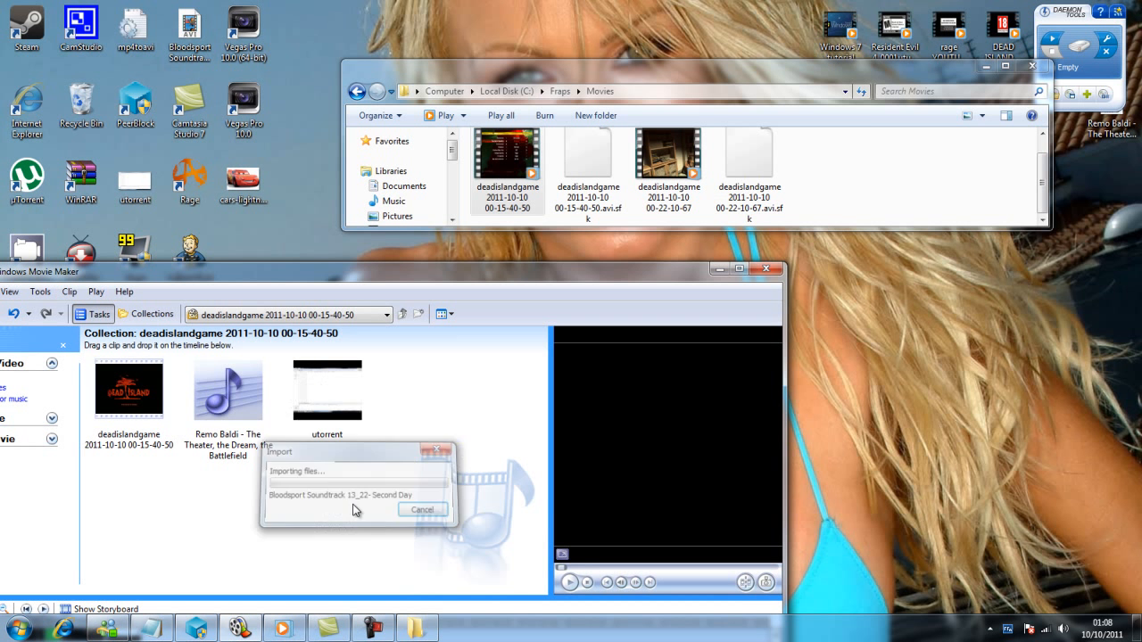
double_click(350, 282)
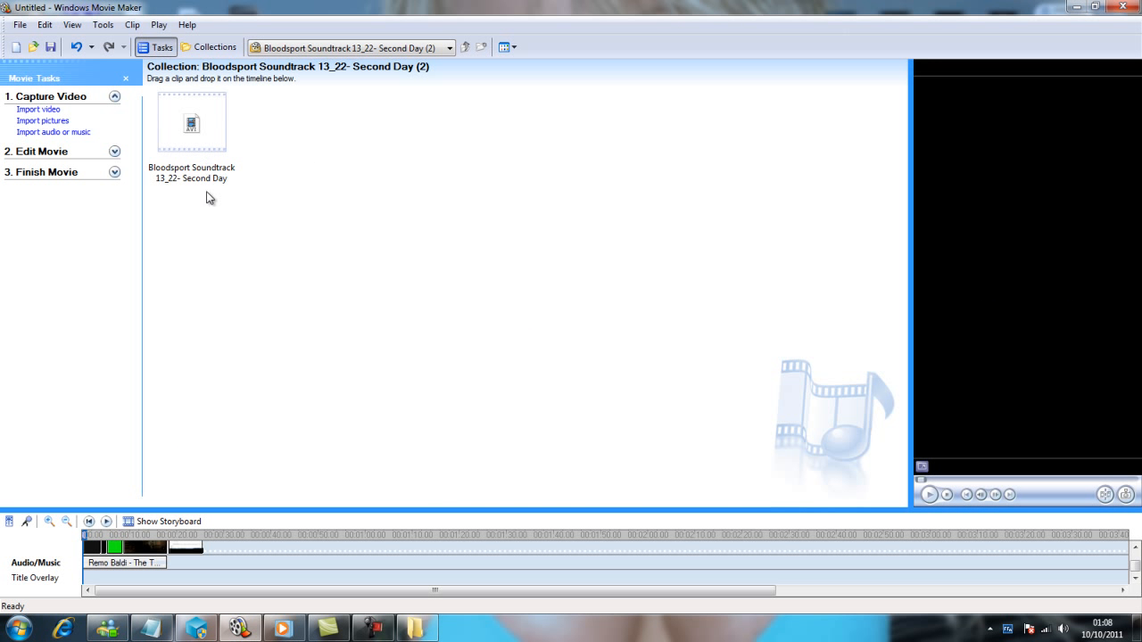
left_click_drag(216, 132, 107, 593)
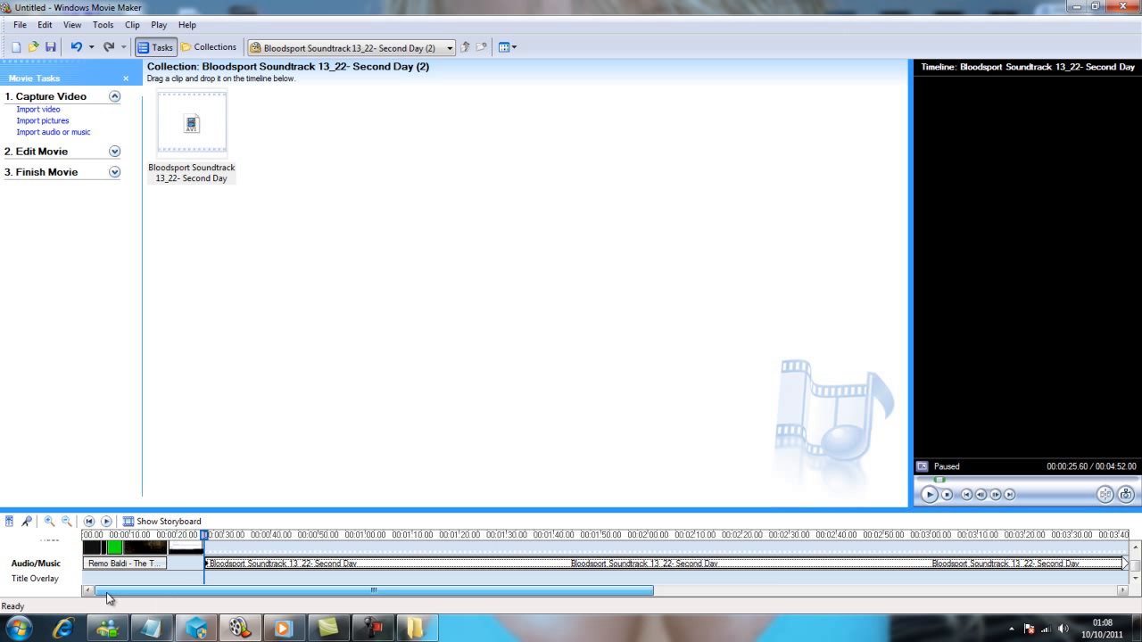
Step: Trim the first song's end to about 8.5 seconds and move the Bloodsport soundtrack to start at about 18 seconds
left_click(152, 563)
left_click_drag(160, 563, 122, 563)
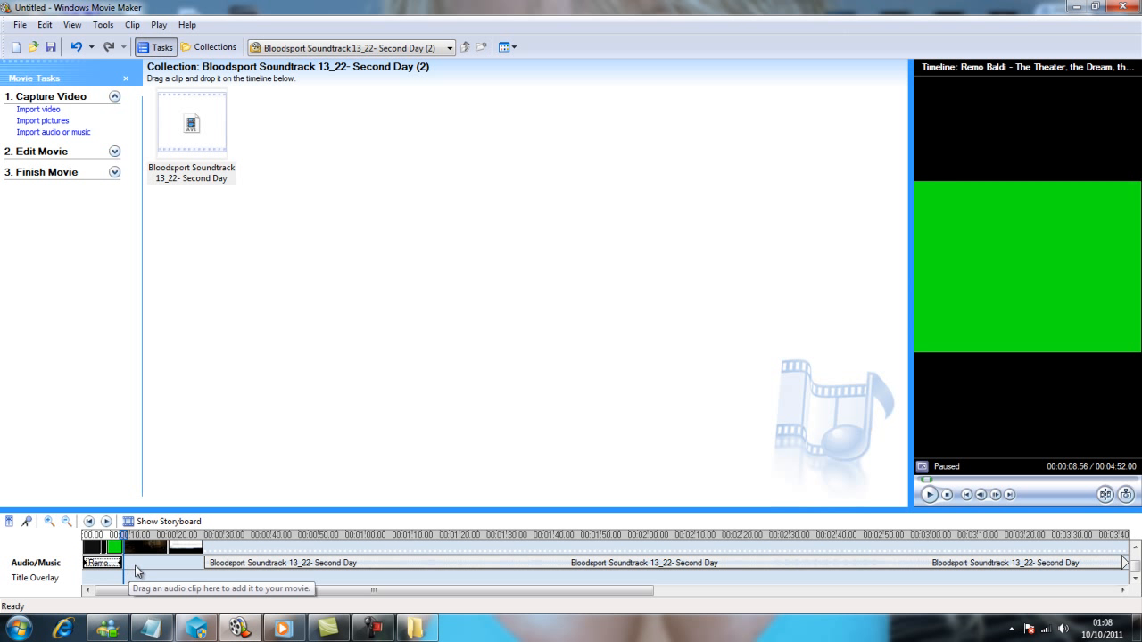
left_click_drag(234, 565, 191, 569)
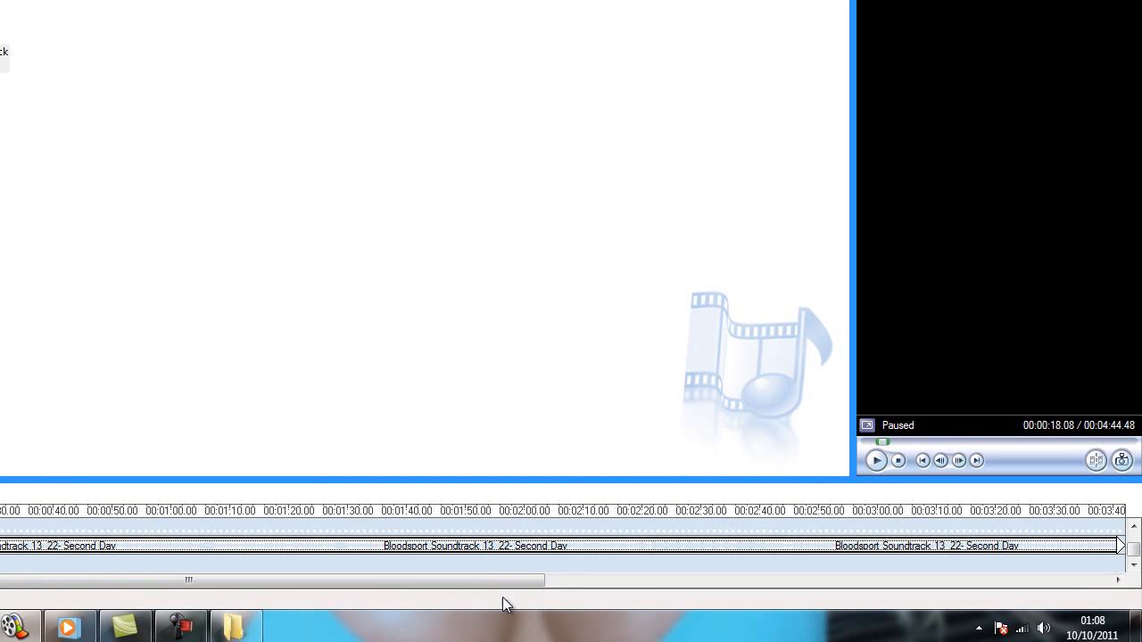
Step: Trim the Bloodsport soundtrack's end to about 32.4 seconds and play the movie from the beginning in full screen
left_click_drag(522, 582, 892, 562)
left_click_drag(708, 562, 146, 585)
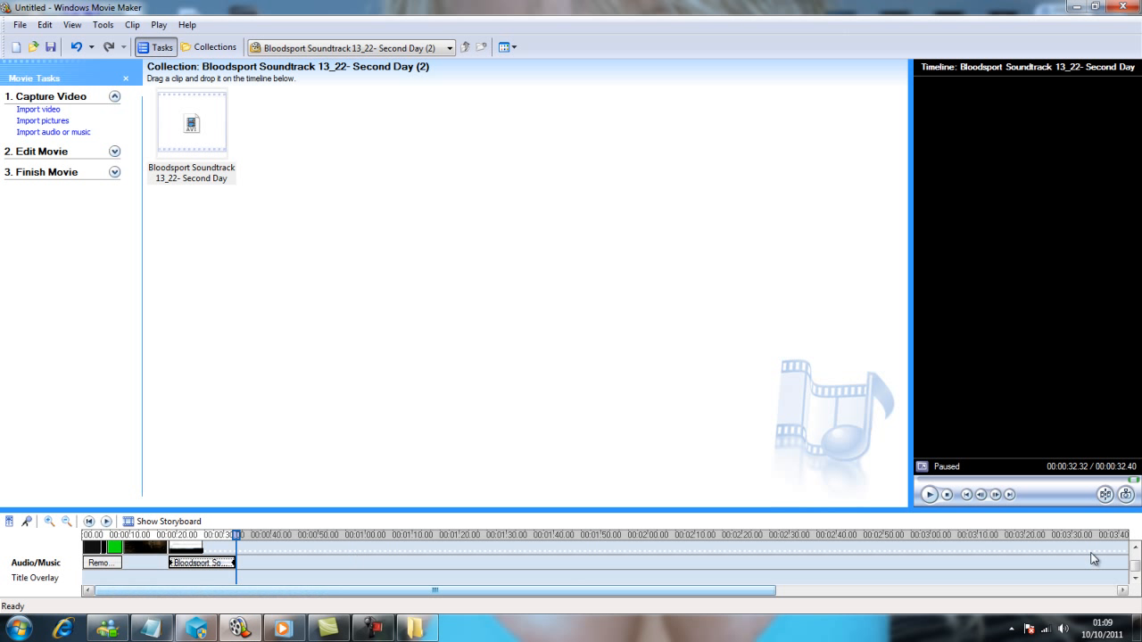
left_click(90, 555)
left_click(929, 494)
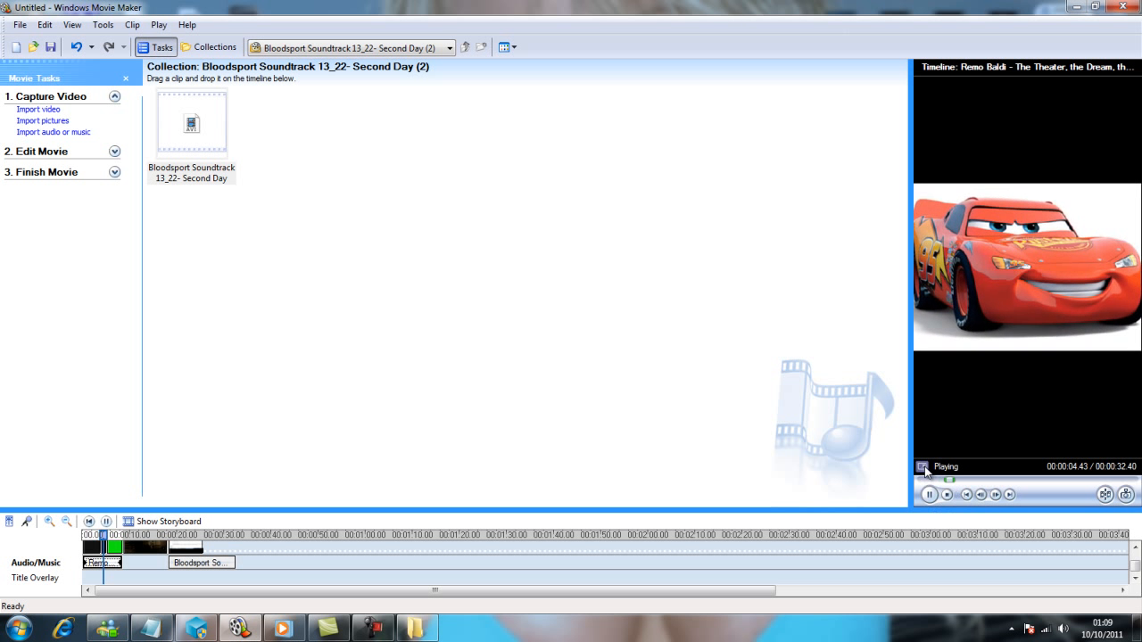
left_click(925, 467)
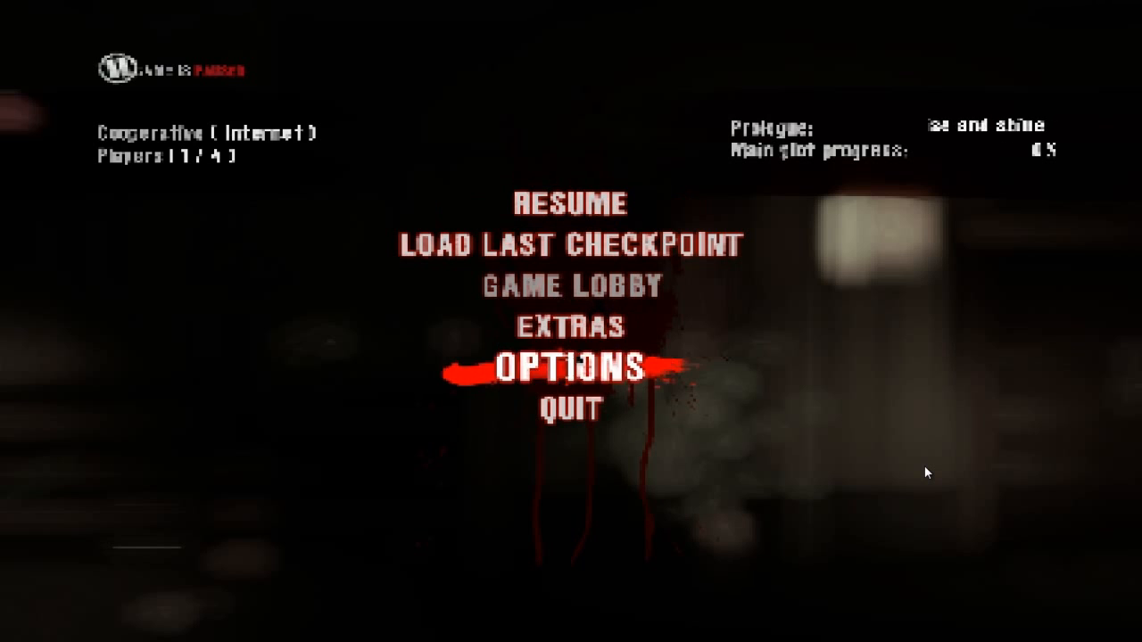
key("Escape")
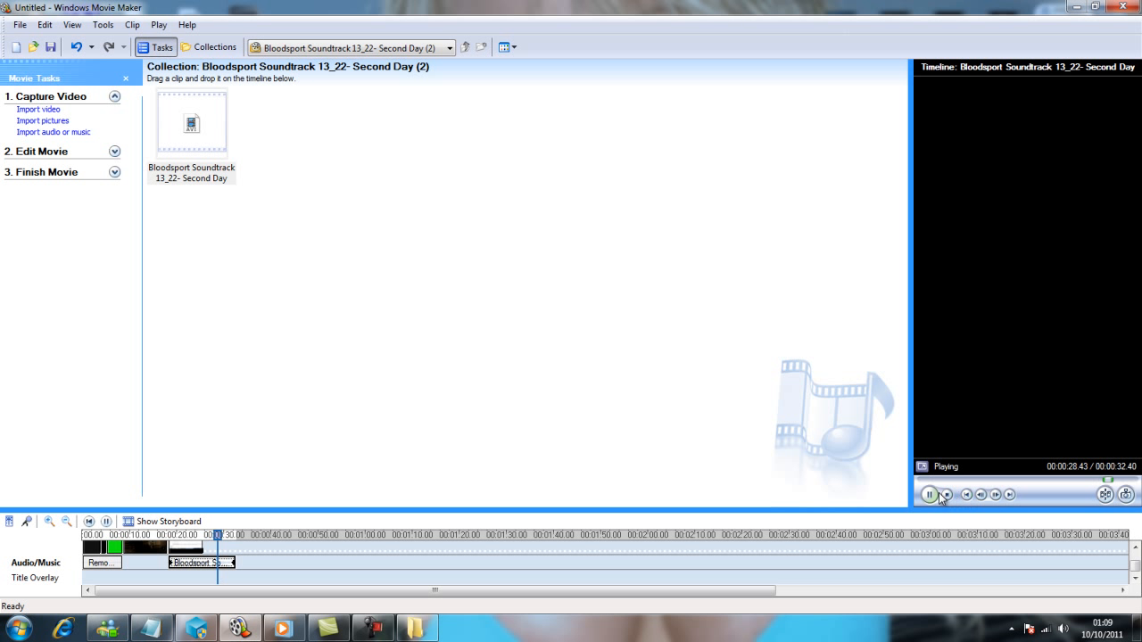
left_click_drag(579, 588, 346, 540)
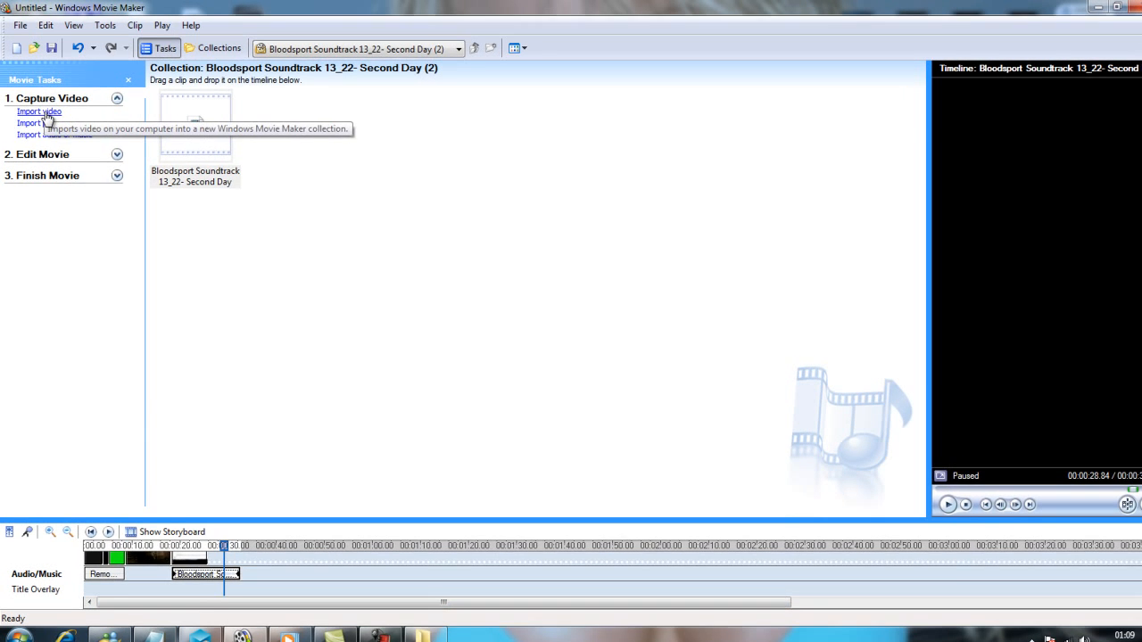
left_click(44, 113)
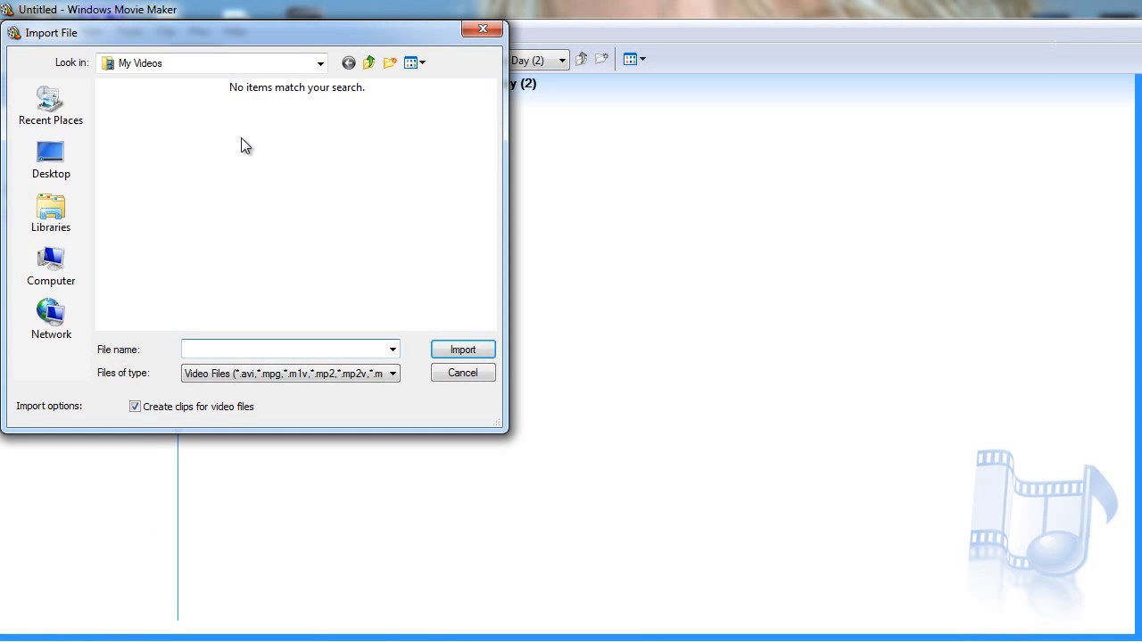
left_click(481, 30)
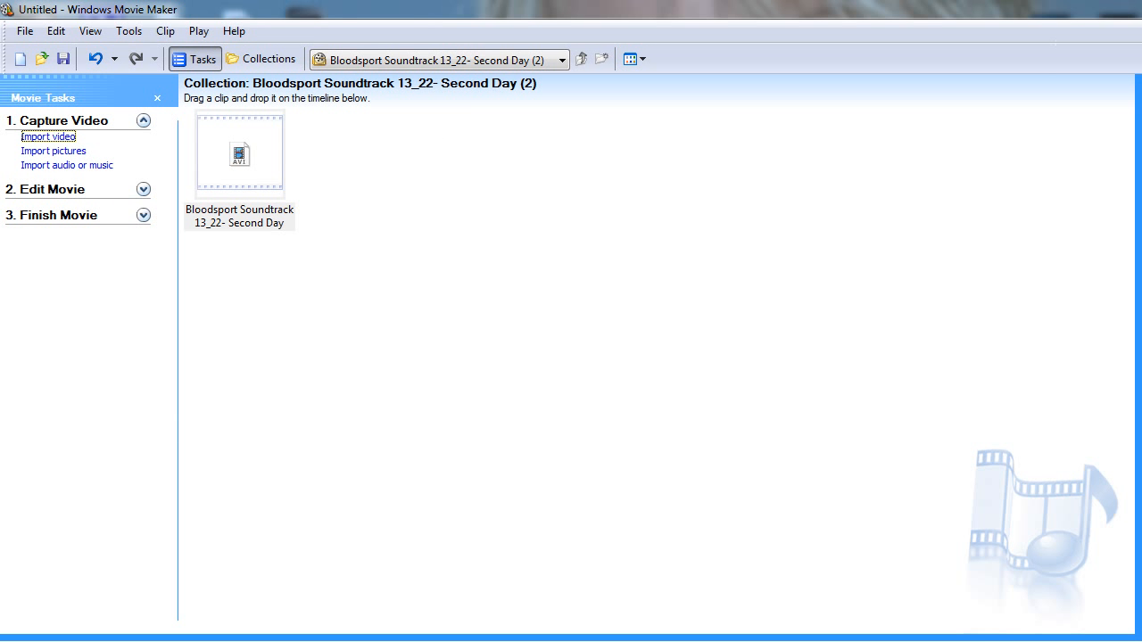
Step: Create credits at the end of the movie reading "Made by" followed by the author's first name
left_click(128, 30)
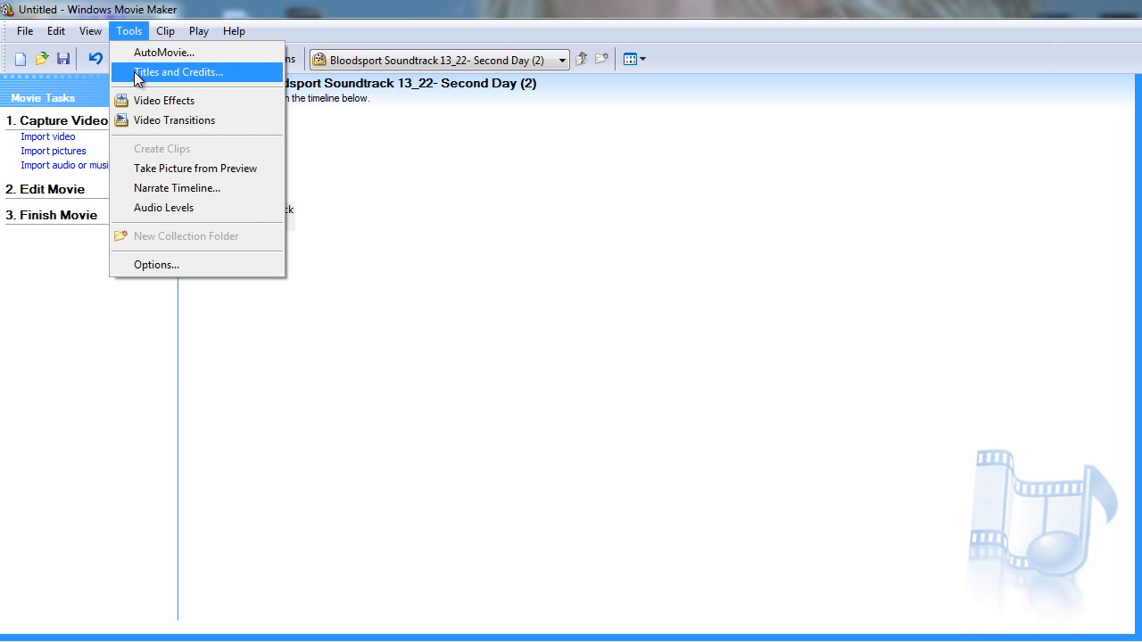
left_click(136, 72)
left_click(93, 261)
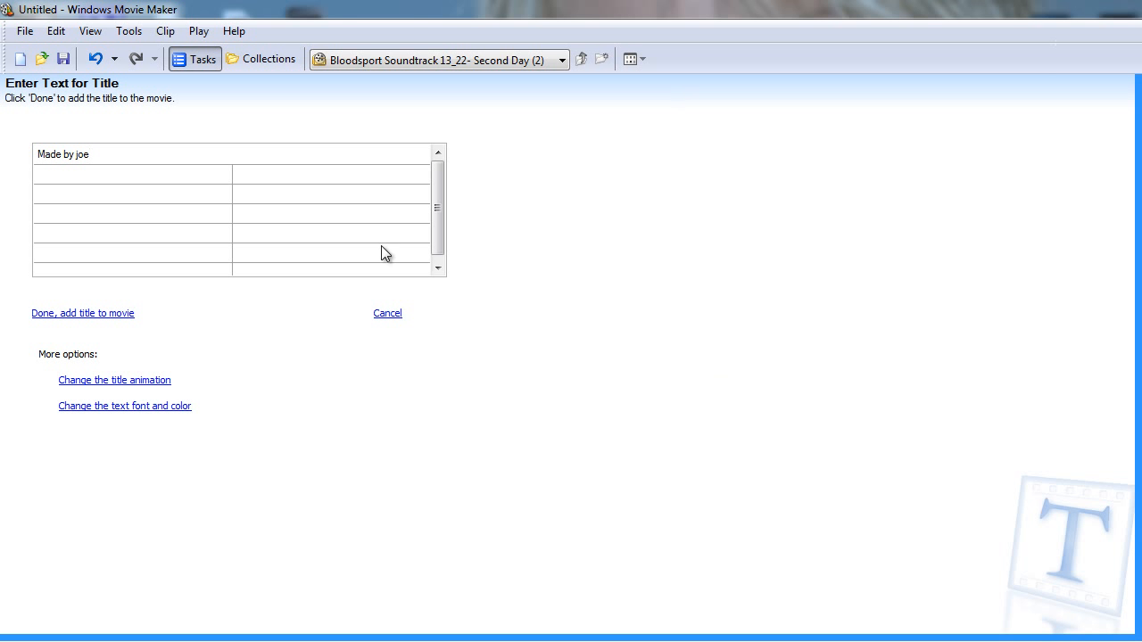
Step: Give the credits an olive background and light yellow text, and add them to the movie
left_click(112, 401)
left_click(78, 214)
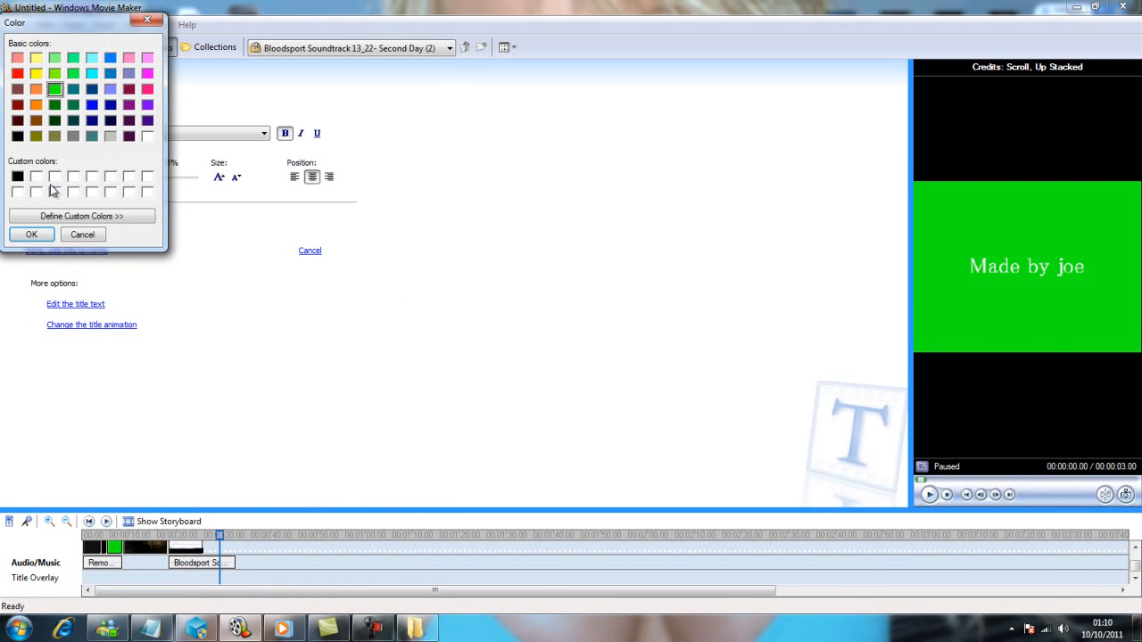
left_click(47, 237)
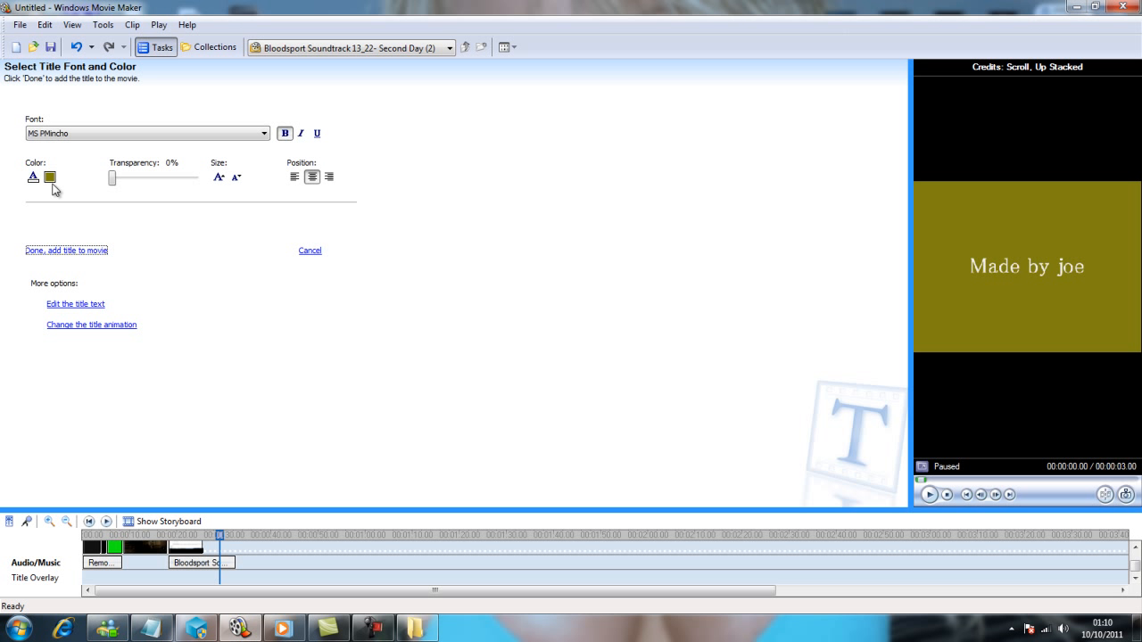
left_click(50, 177)
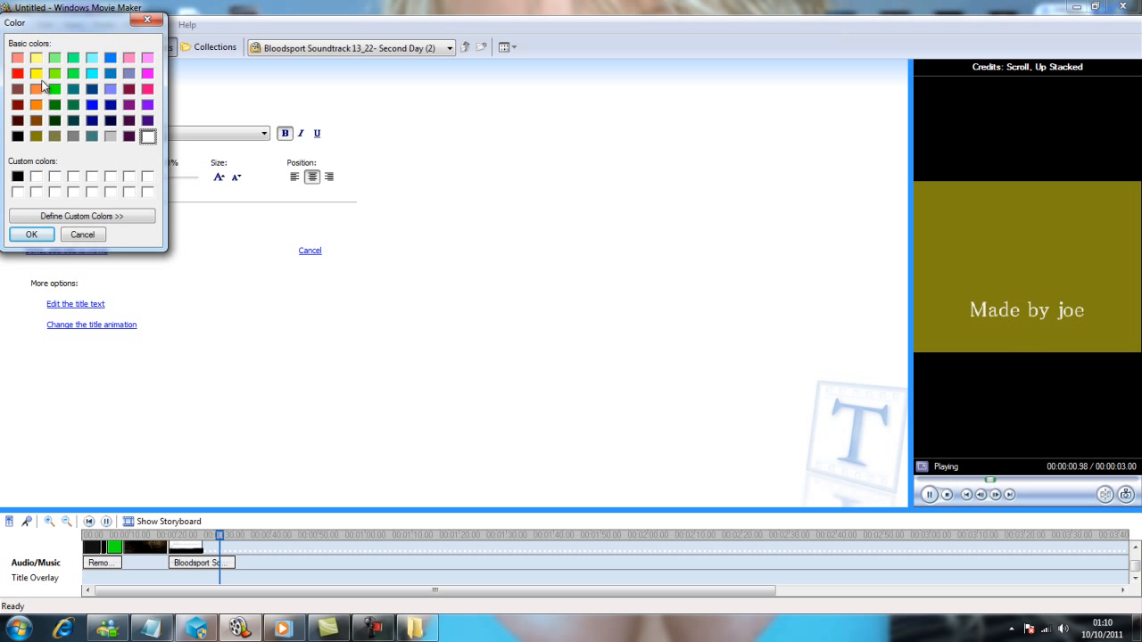
left_click(48, 238)
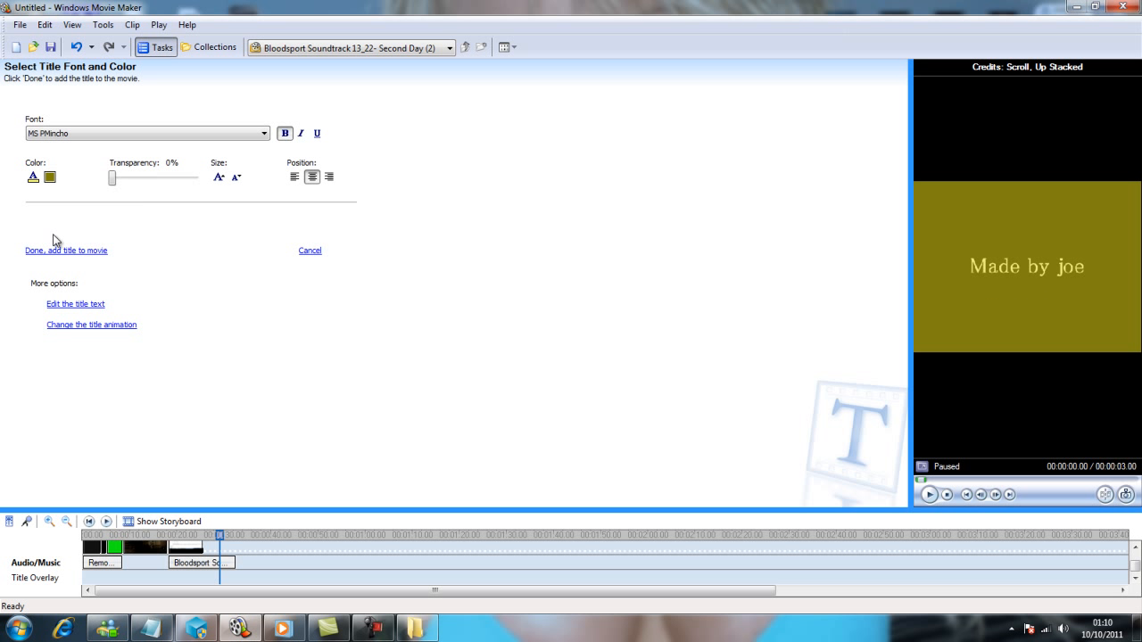
left_click(68, 251)
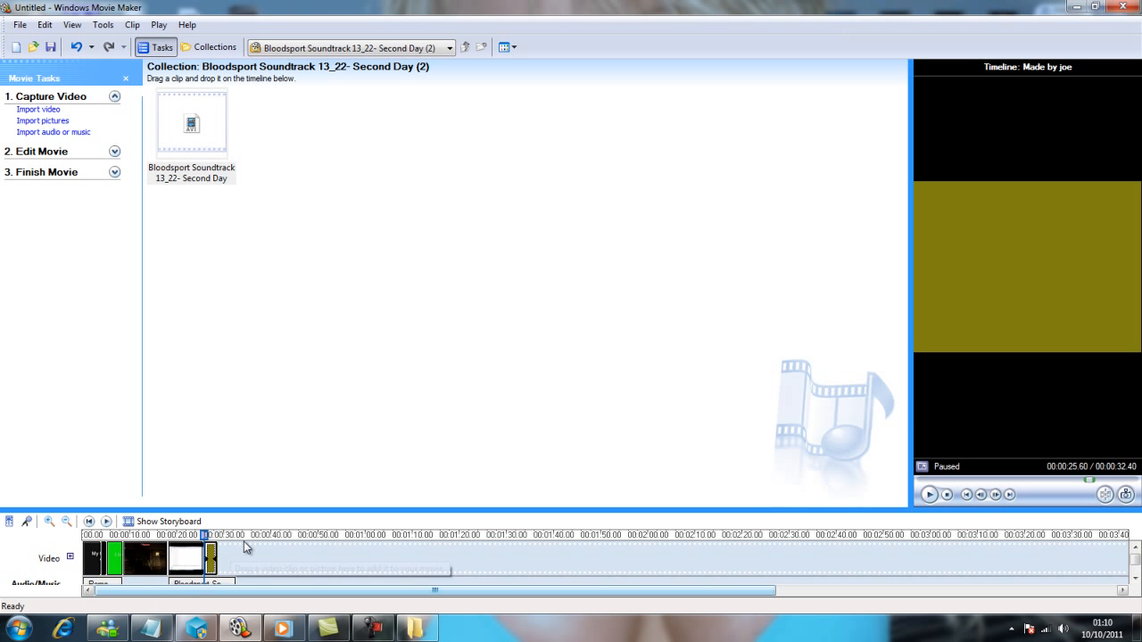
Step: Trim the Bloodsport soundtrack's end to about 28.5 seconds, level with the end of the credits
left_click(217, 571)
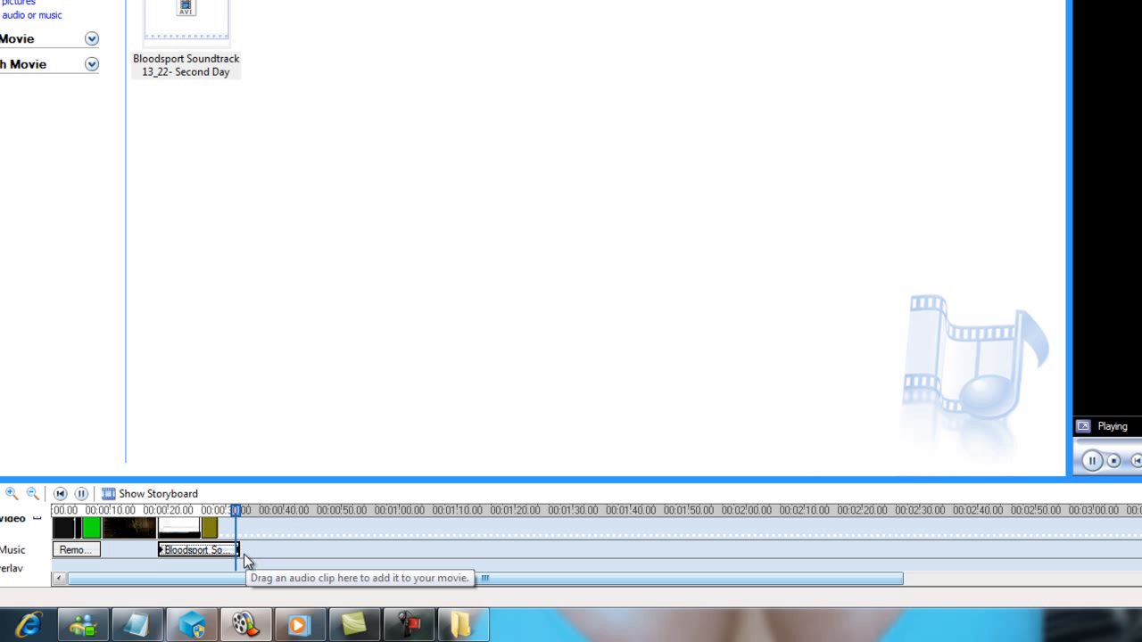
left_click_drag(239, 552, 217, 557)
left_click_drag(217, 558, 134, 581)
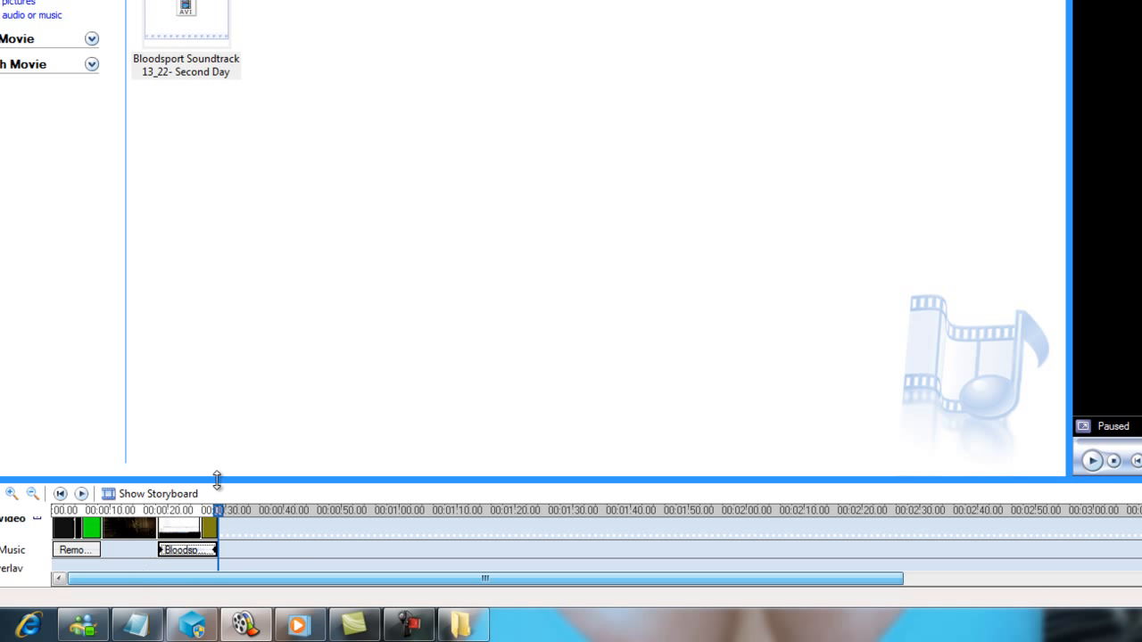
Step: Play the movie from the beginning, skipping ahead to check the second song and the closing credits
left_click(64, 496)
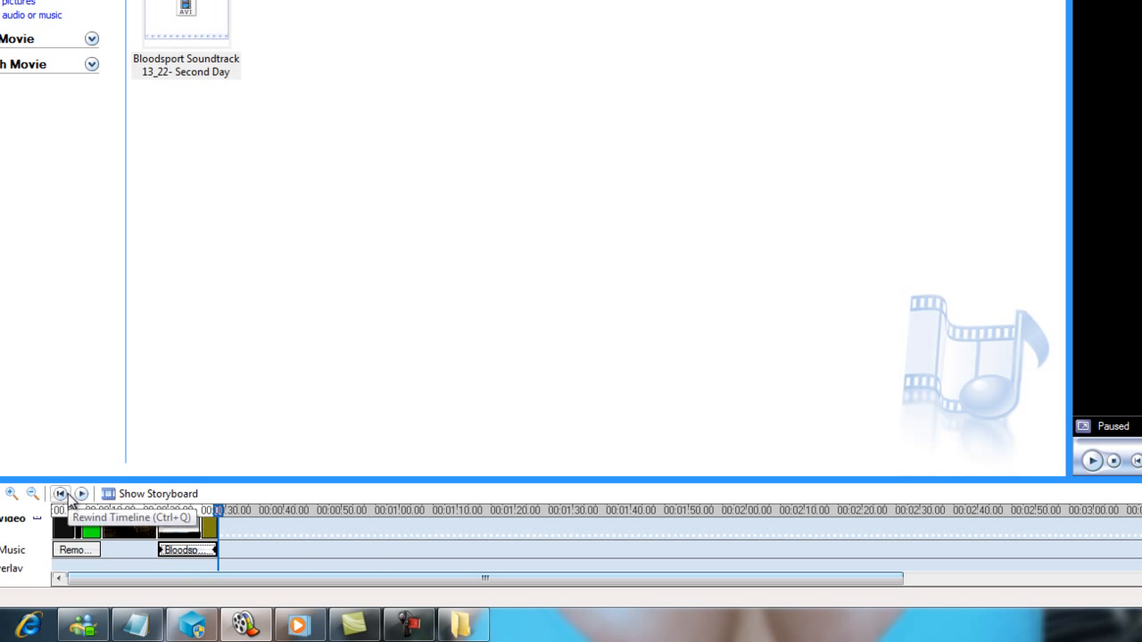
left_click(1090, 461)
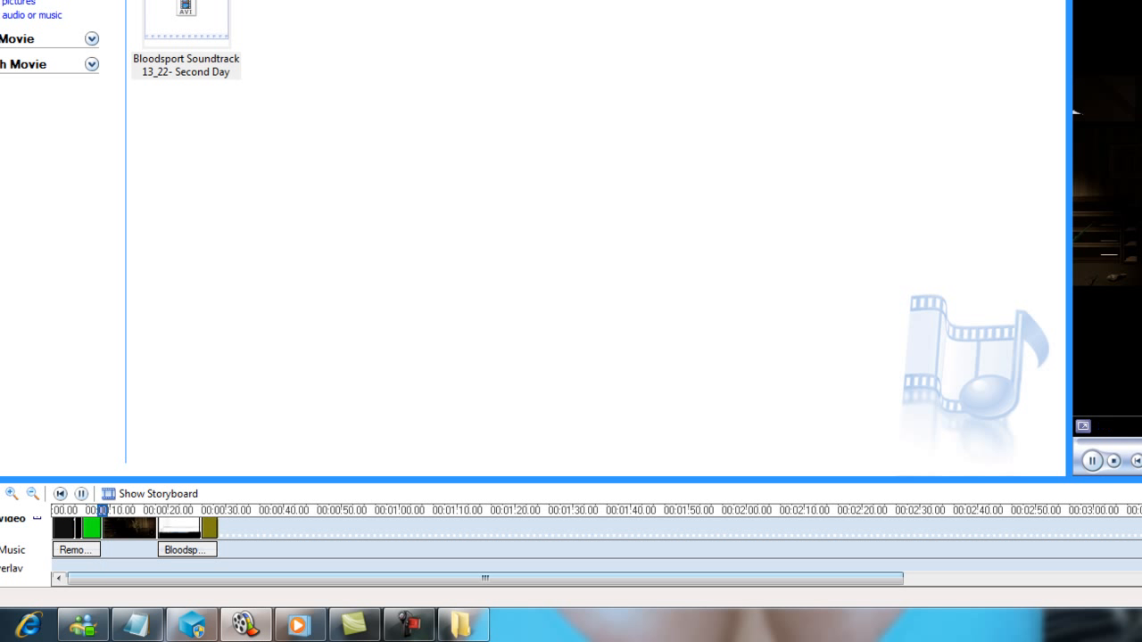
left_click(182, 525)
left_click_drag(152, 512, 167, 513)
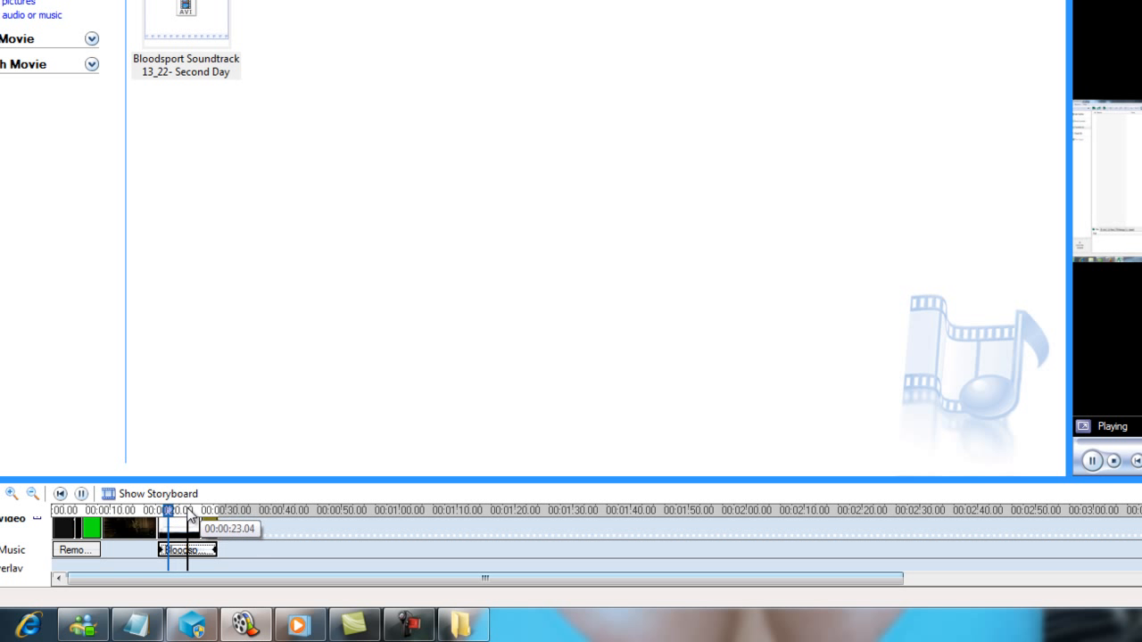
left_click(205, 512)
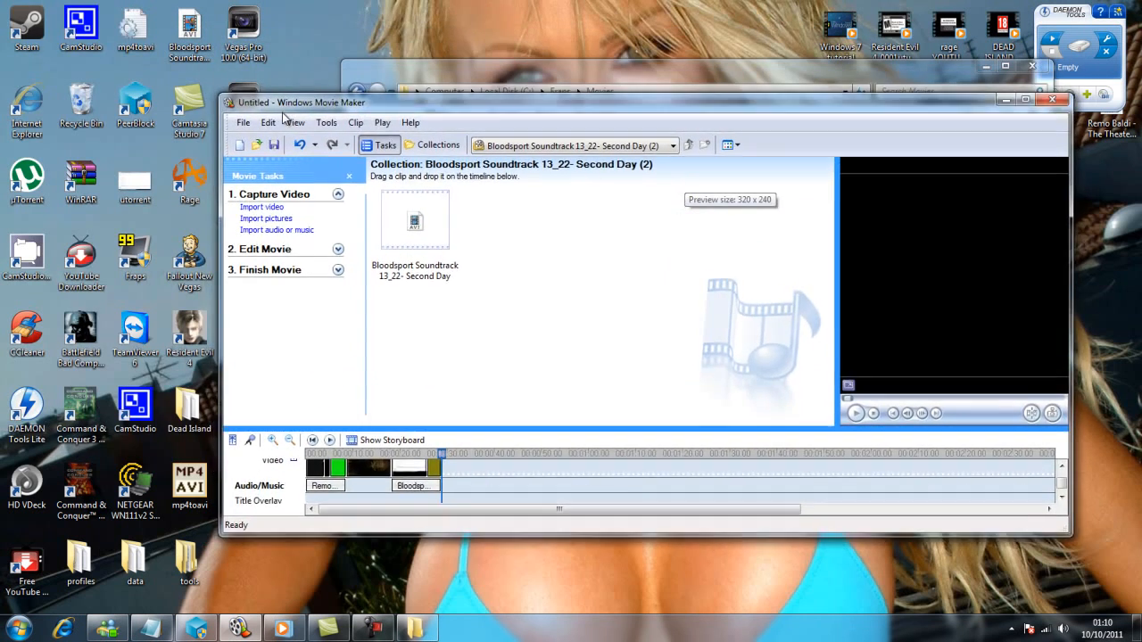
Step: Undo the last soundtrack trim and redo it
left_click_drag(283, 114, 275, 158)
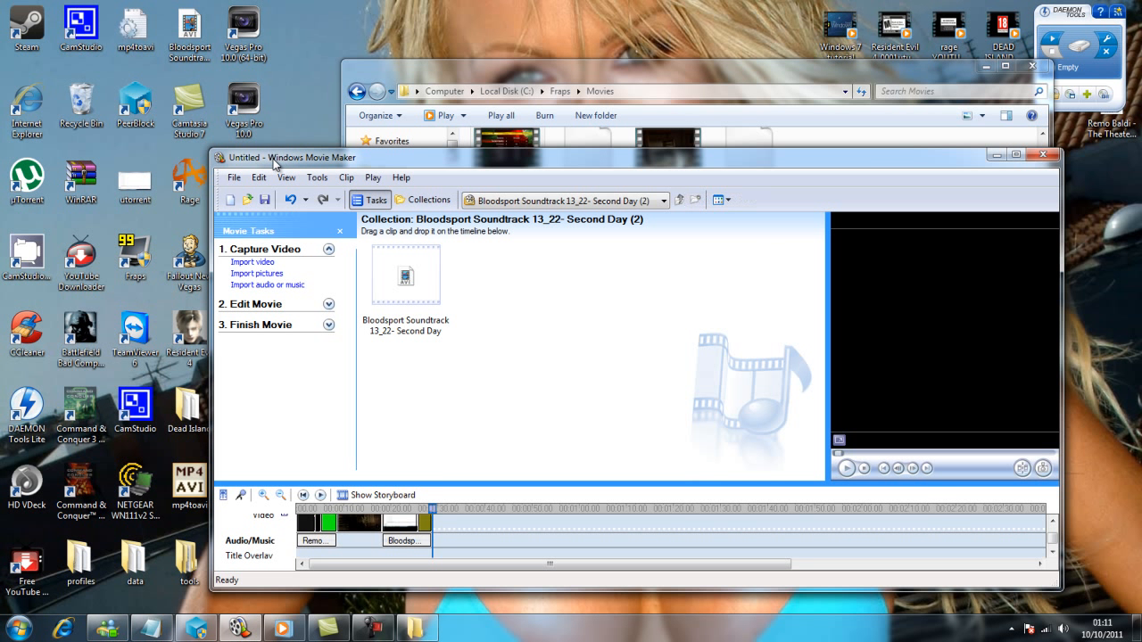
double_click(275, 158)
left_click(87, 47)
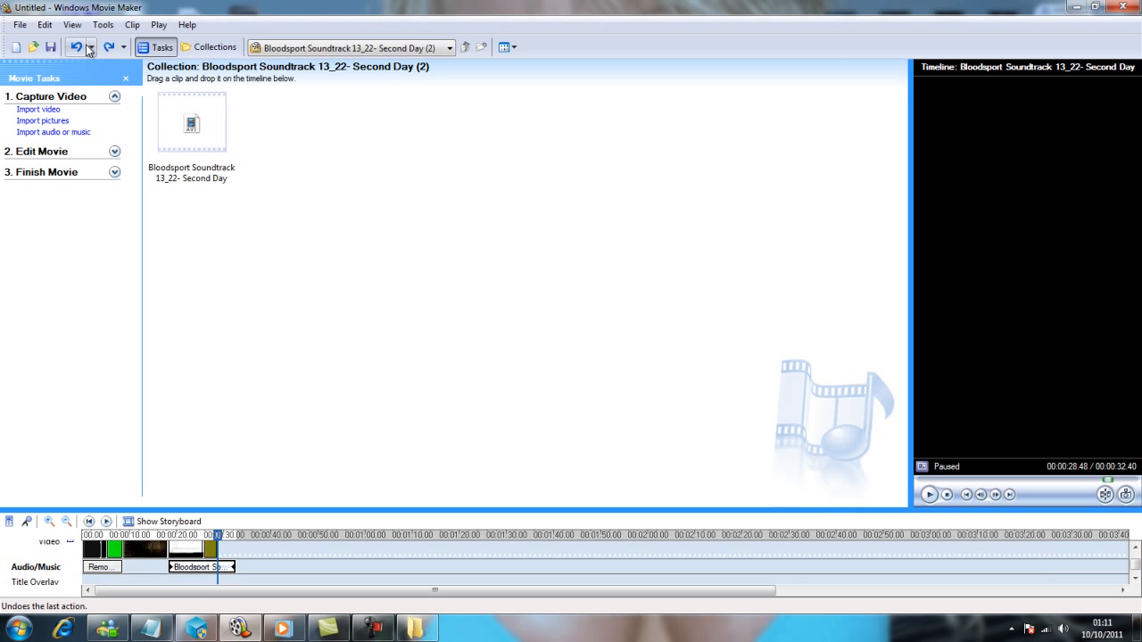
left_click(88, 49)
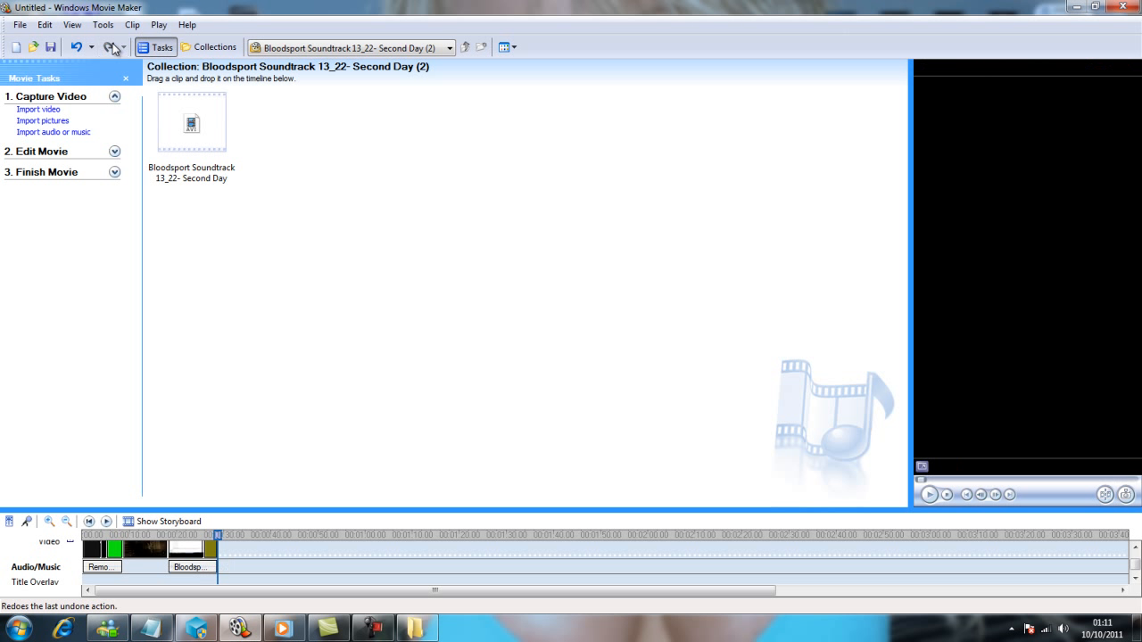
double_click(44, 10)
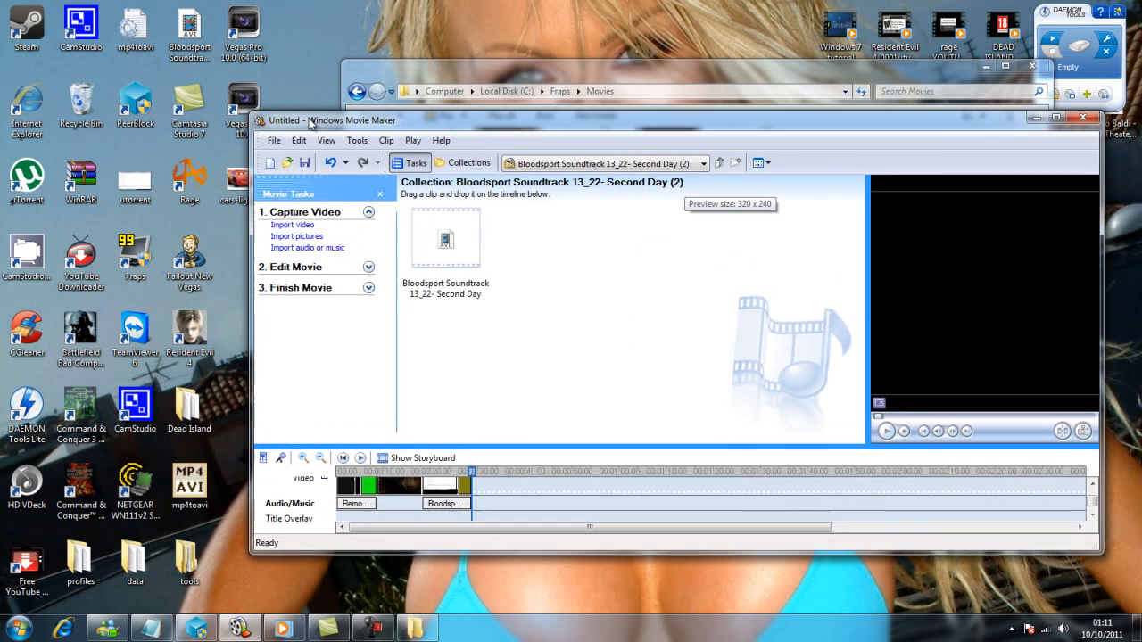
Step: Save the project as "mymy first movie" in My Videos
left_click(277, 157)
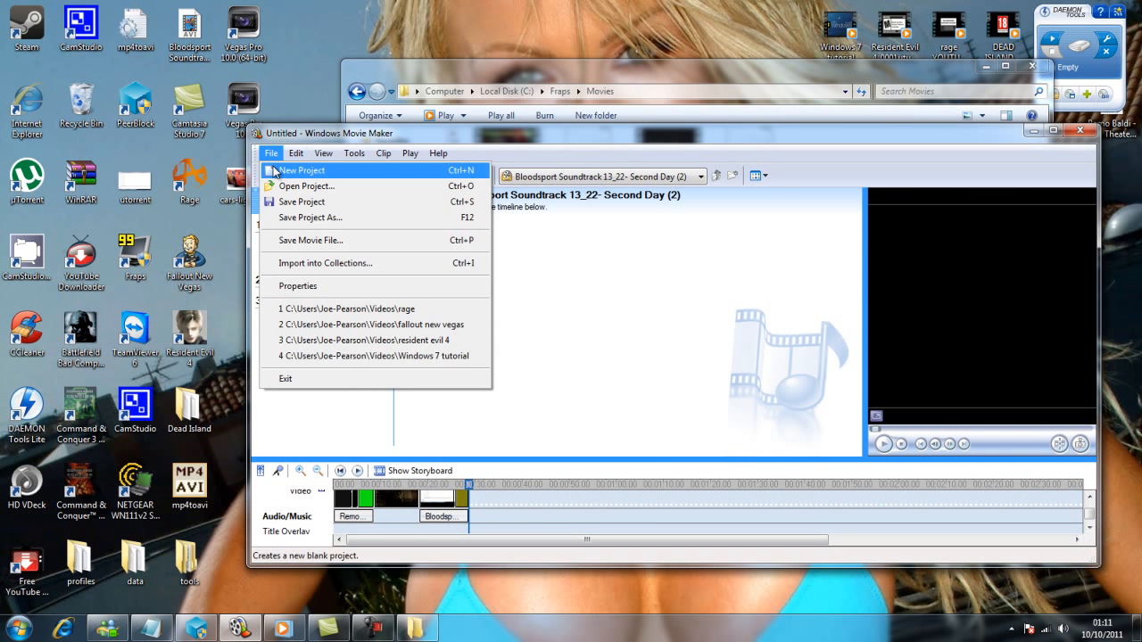
left_click(285, 202)
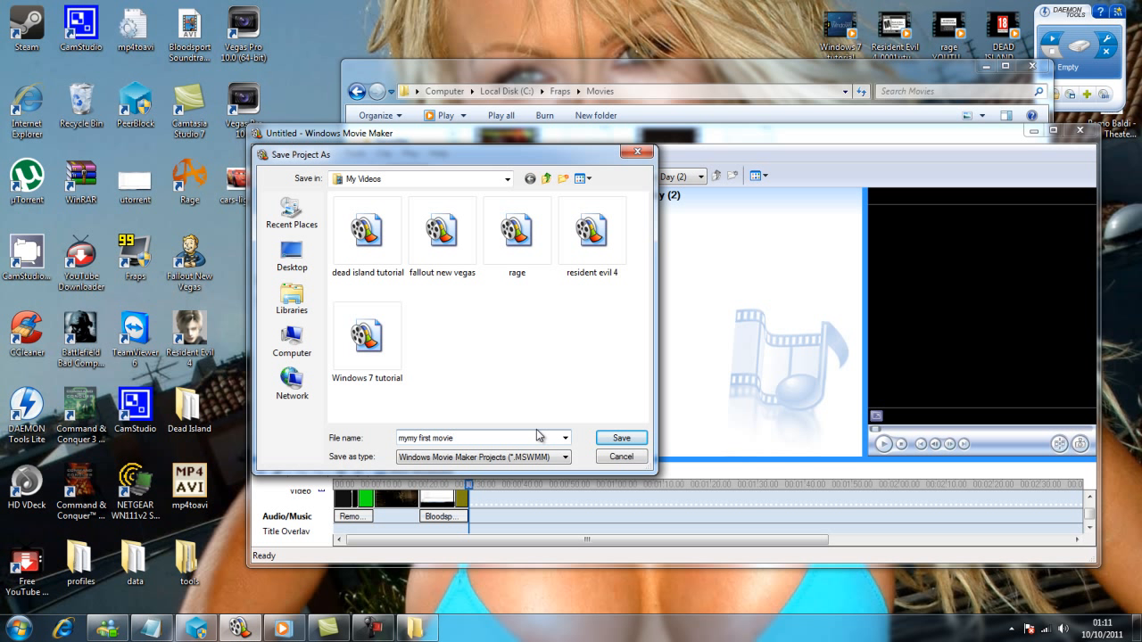
key("Return")
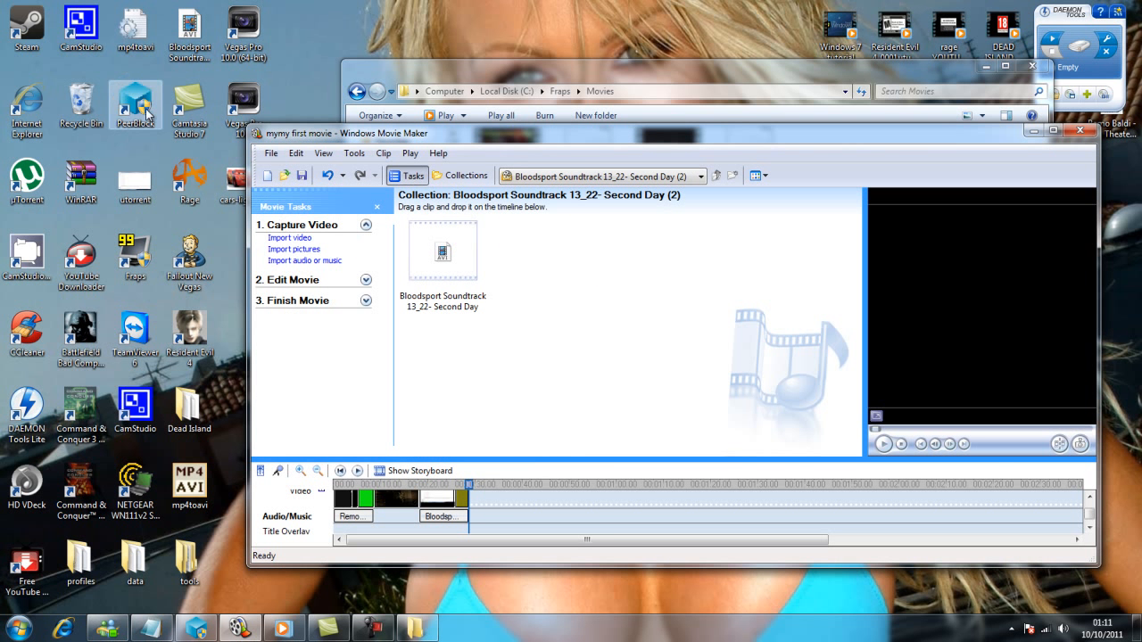
Step: Start saving the movie file to the computer, named "mymy first movie", with the Desktop as its location
left_click(269, 153)
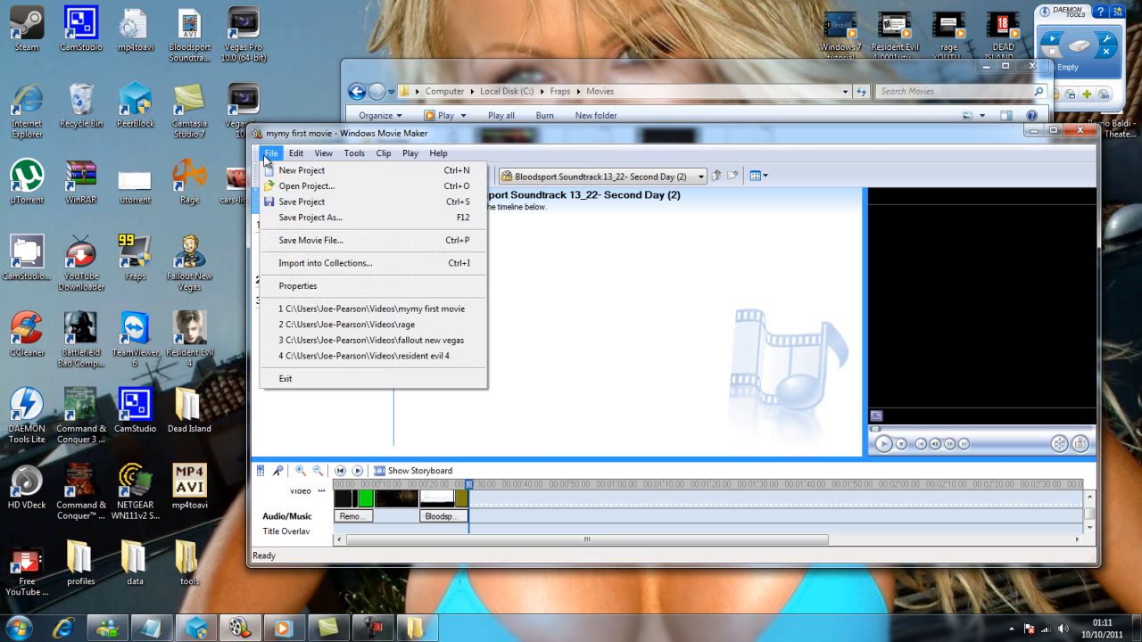
left_click(327, 248)
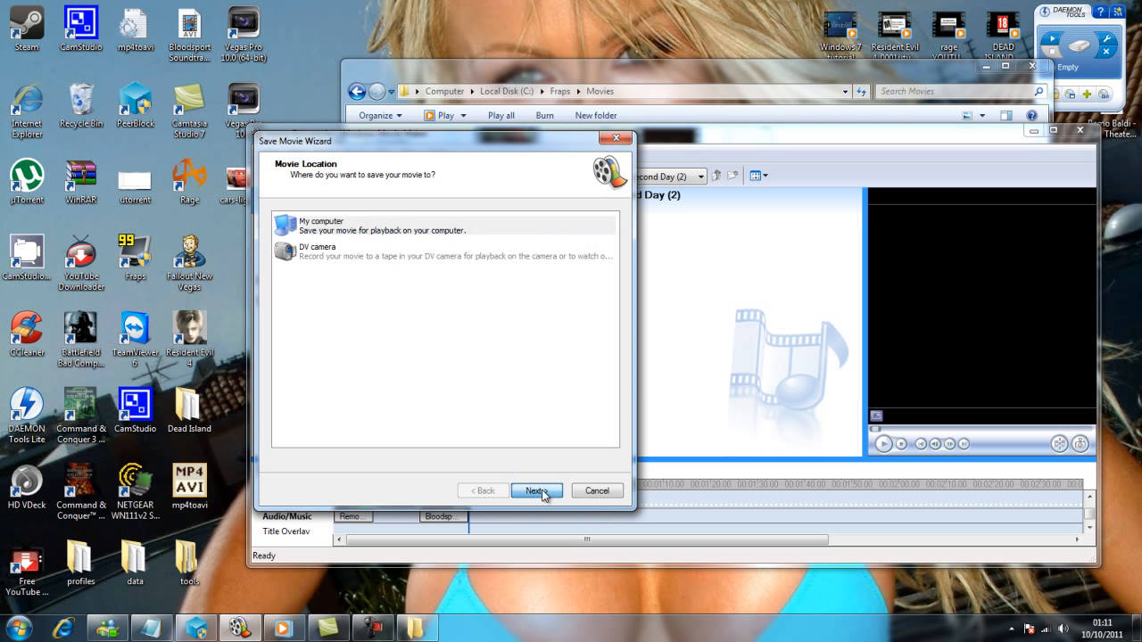
left_click(539, 492)
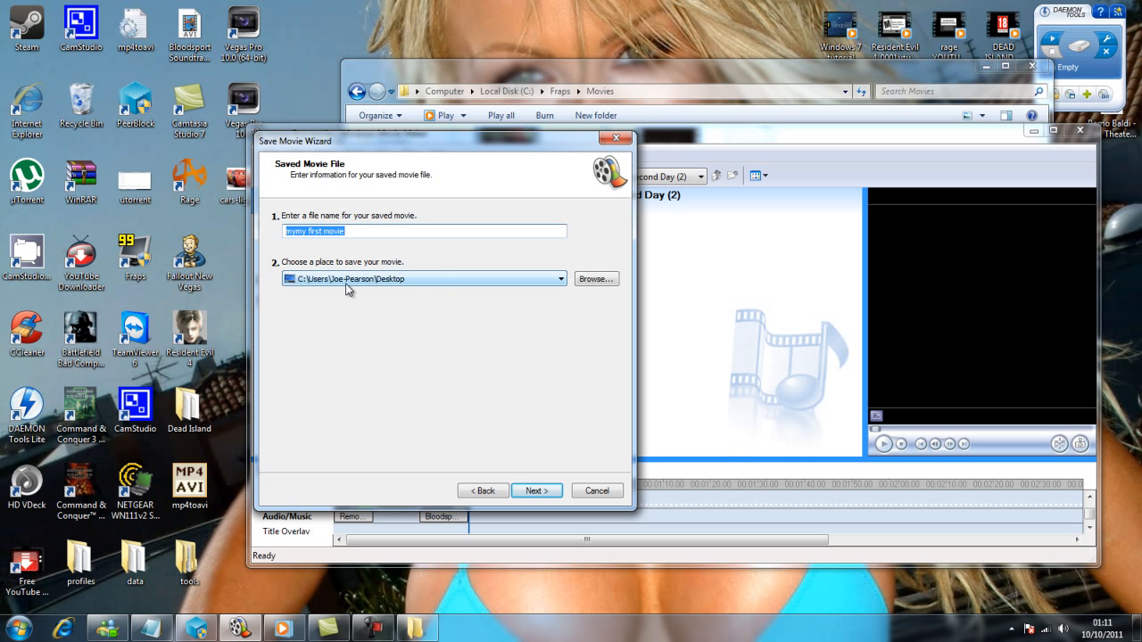
left_click(562, 280)
left_click(318, 266)
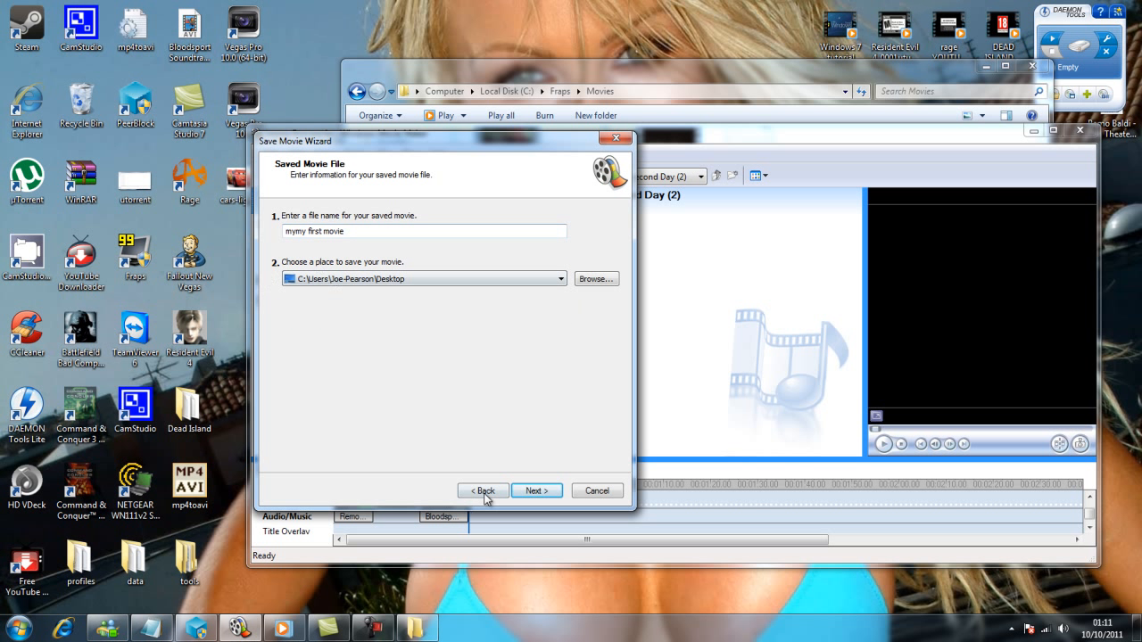
left_click(532, 492)
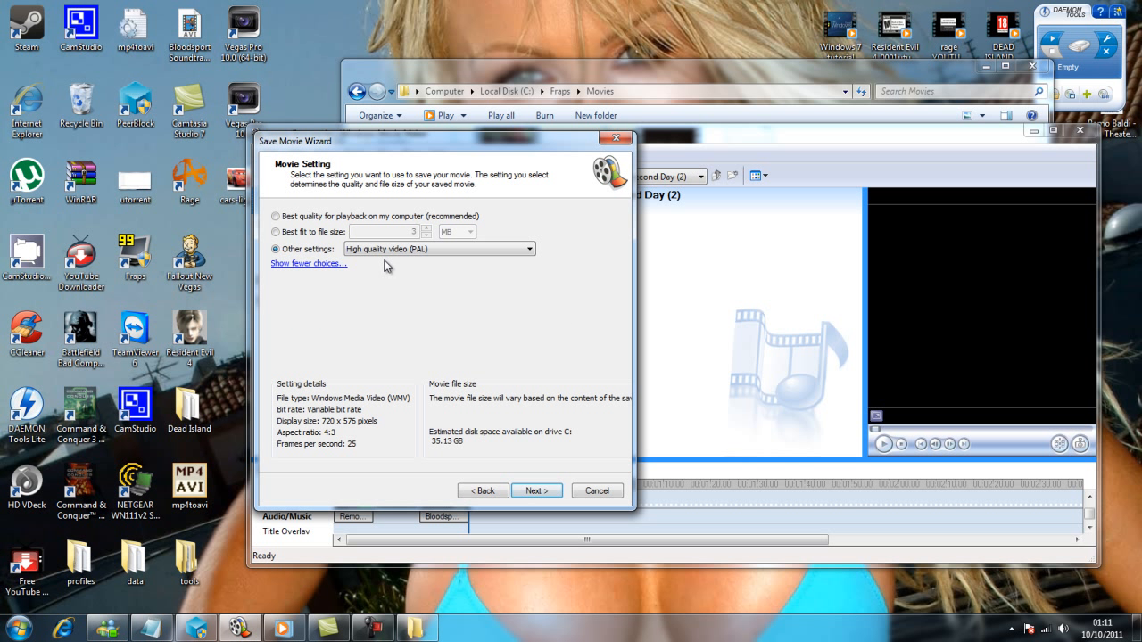
Step: Compare the recommended best-quality movie setting with the others and choose High quality video (PAL)
left_click(288, 223)
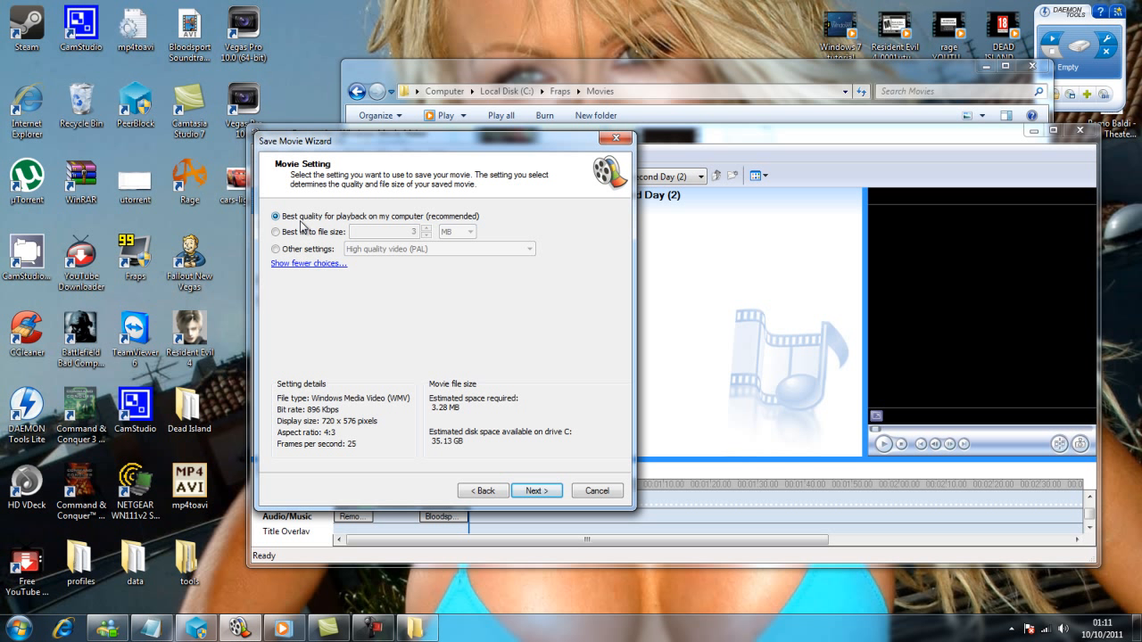
left_click(305, 249)
left_click(468, 250)
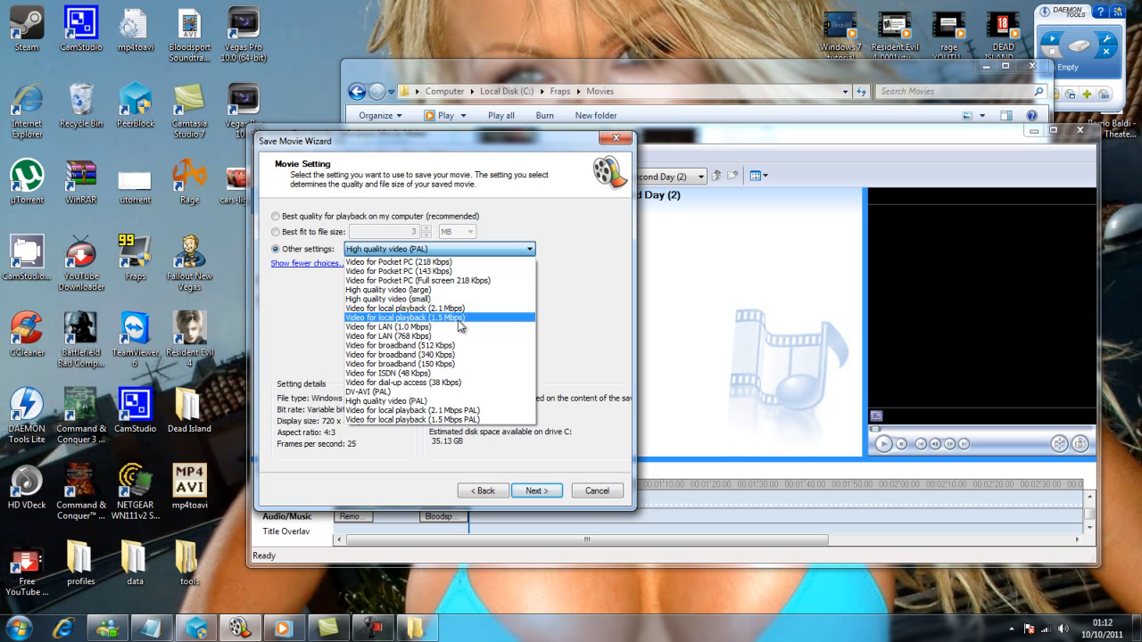
left_click(446, 400)
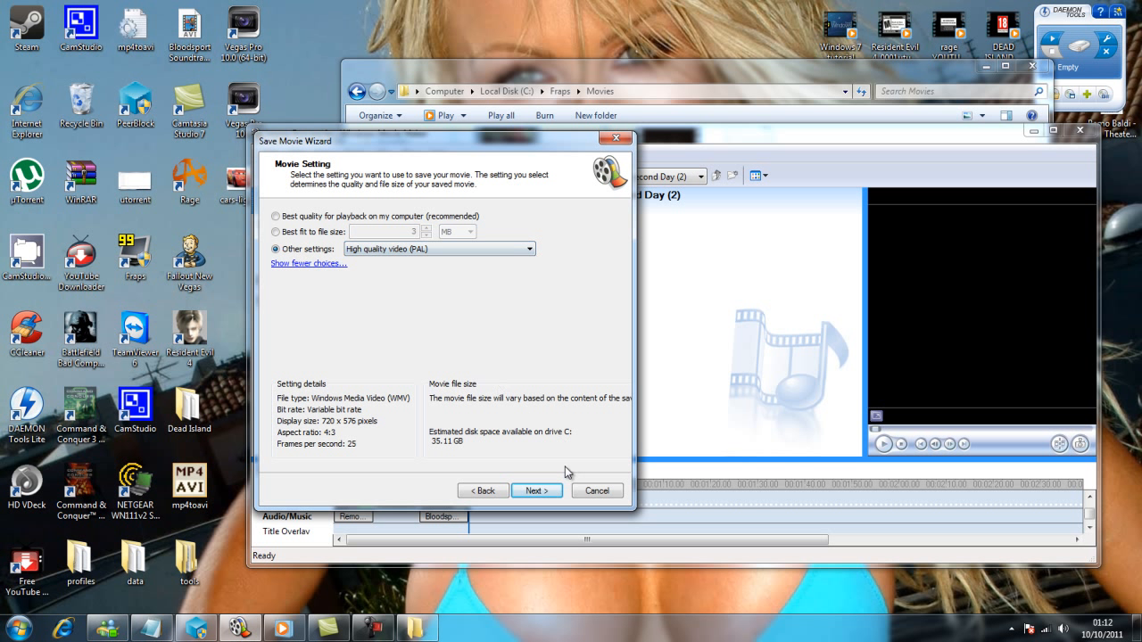
Step: Export the movie with the chosen setting, finish the wizard with playback enabled and skip ahead through the saved movie
left_click(550, 490)
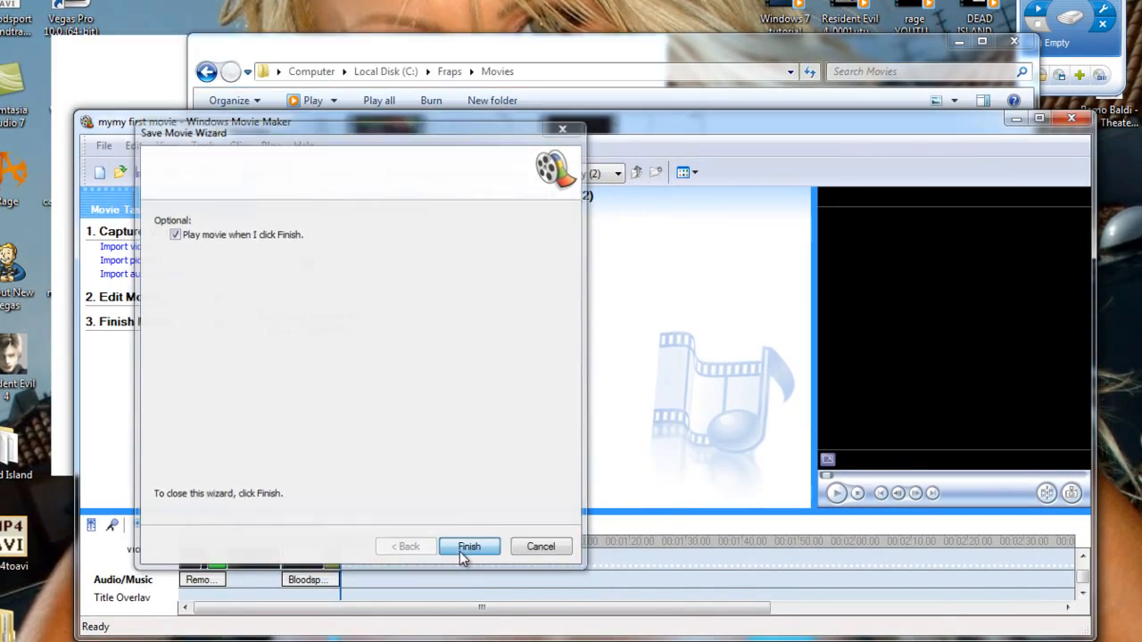
left_click(577, 490)
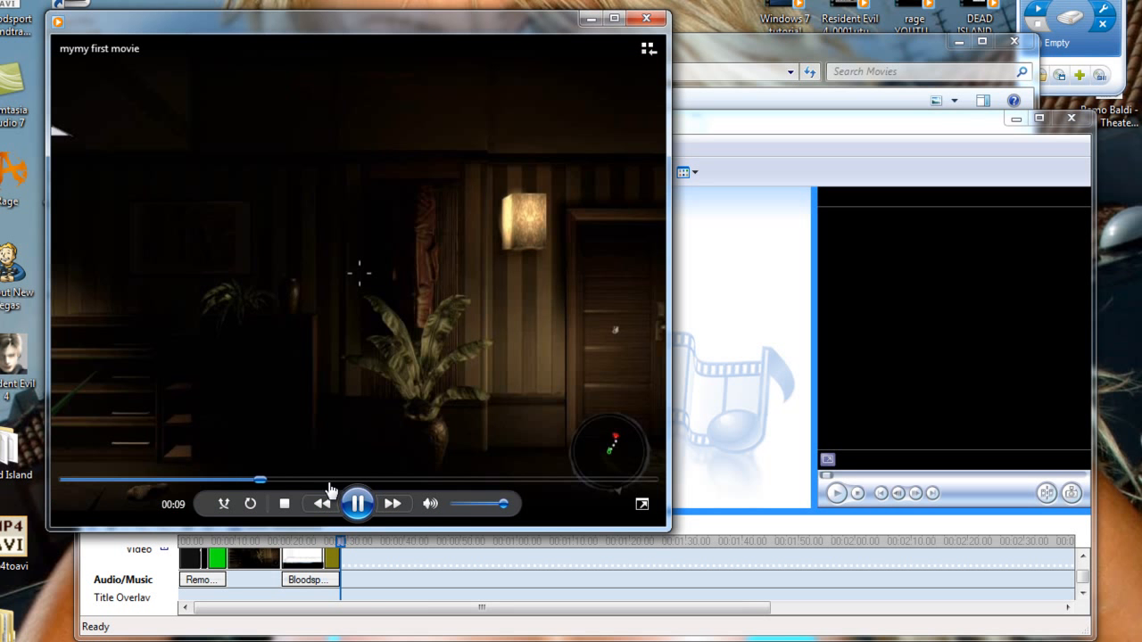
left_click(329, 480)
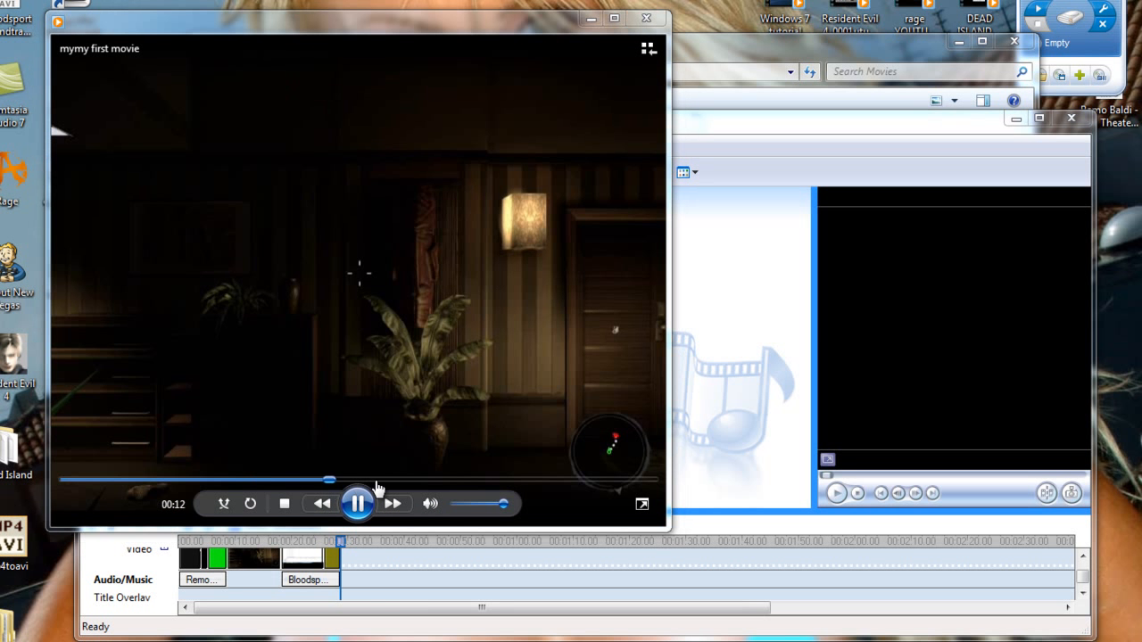
left_click(394, 481)
left_click(428, 480)
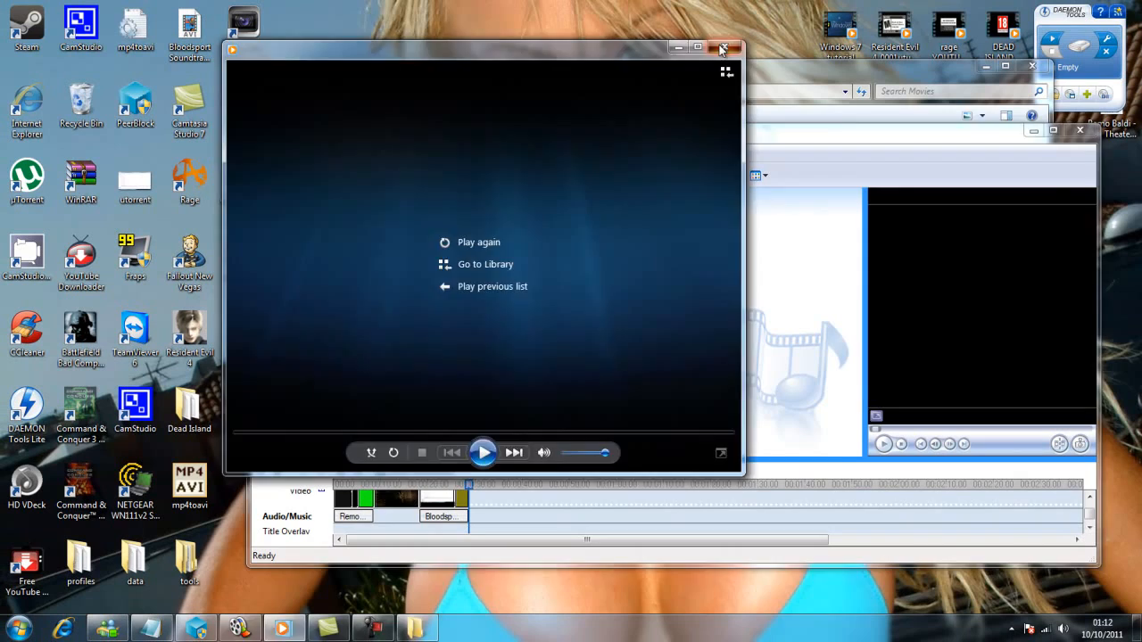
Step: Close the media player, Movie Maker and the Movies folder window
left_click(646, 18)
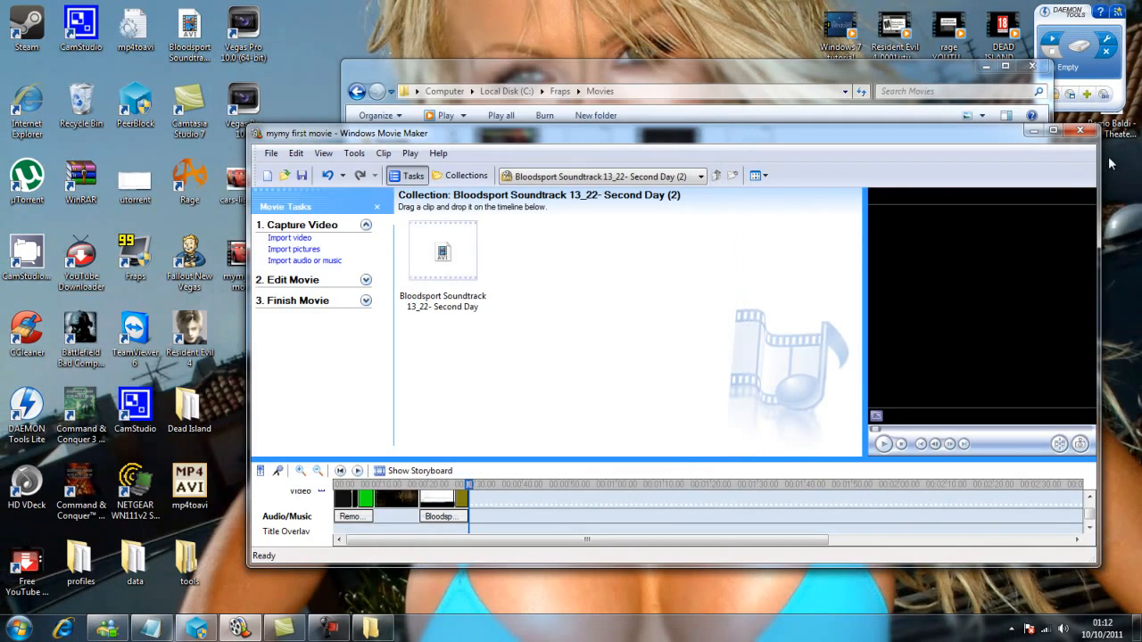
left_click(1080, 130)
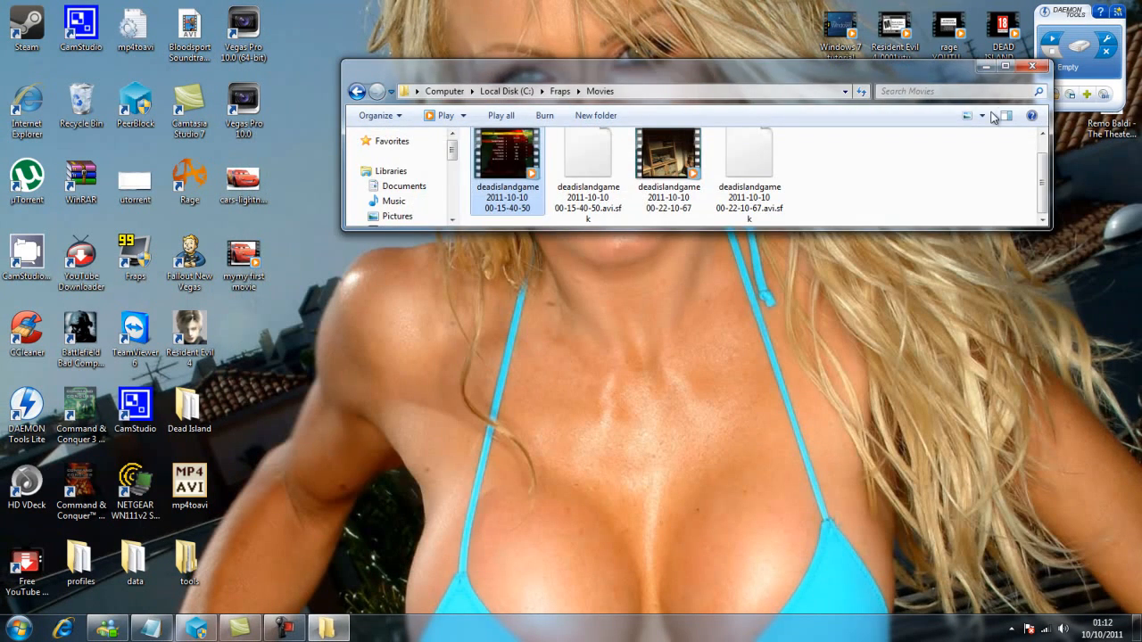
left_click(1032, 67)
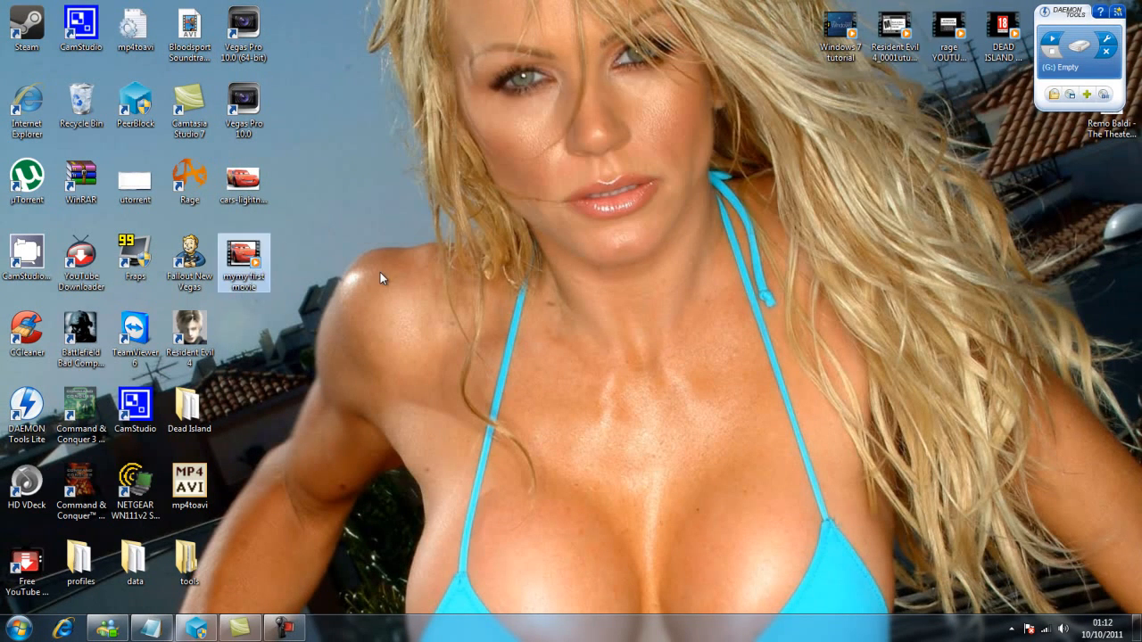
Step: Move the "mymy first movie" file to an open area of the desktop and check its file size in the properties
left_click_drag(266, 263, 707, 335)
right_click(687, 342)
left_click(734, 329)
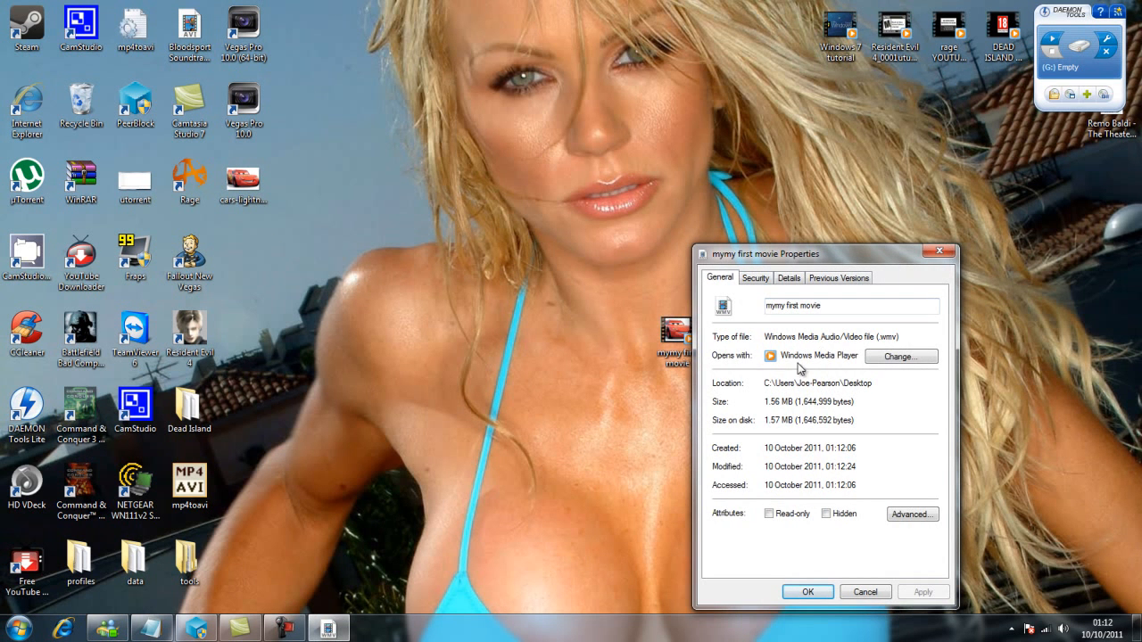
left_click_drag(774, 403, 817, 419)
left_click(939, 251)
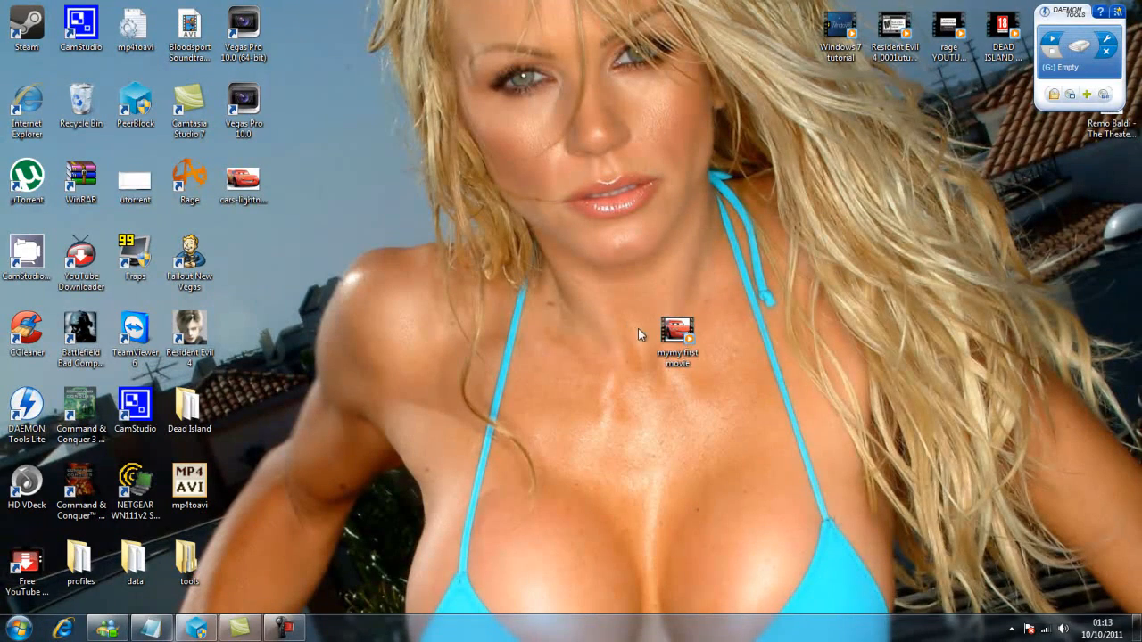
Step: Move the movie file near the other desktop icons, open Vegas Pro 10.0 and create a new NTSC DV (720x480, 29.970 fps) project
left_click_drag(677, 332, 407, 181)
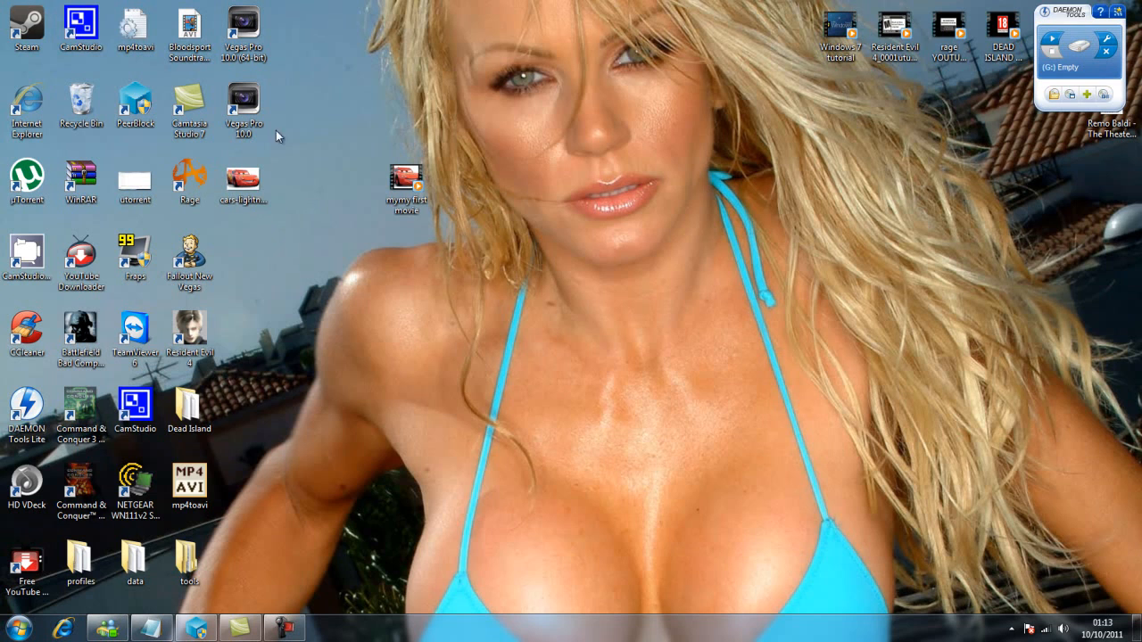
double_click(267, 105)
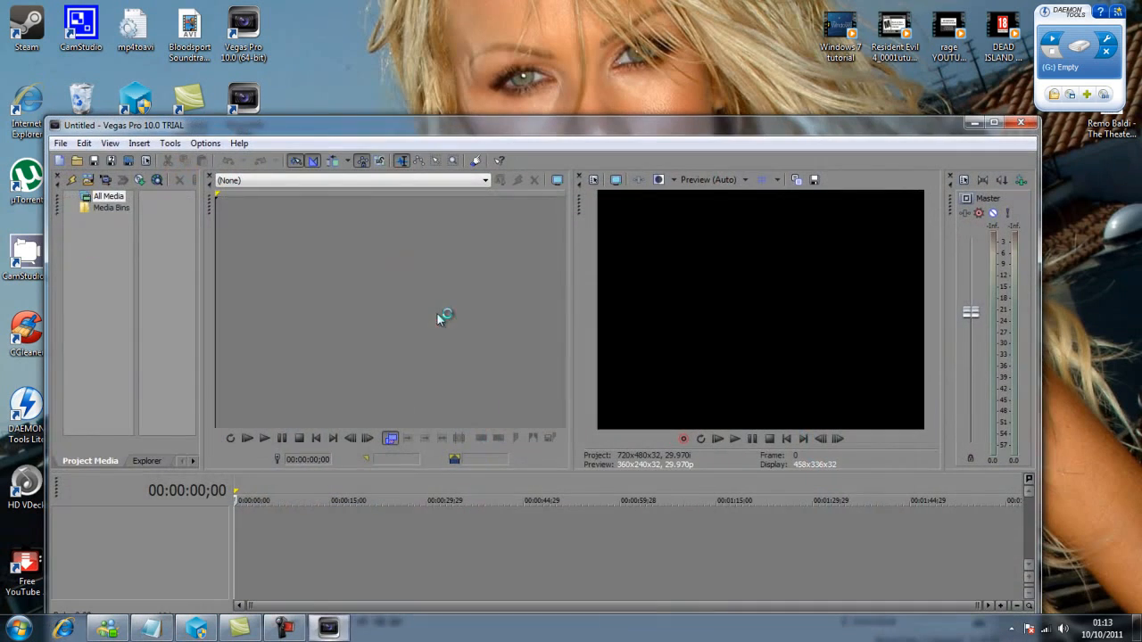
left_click(60, 143)
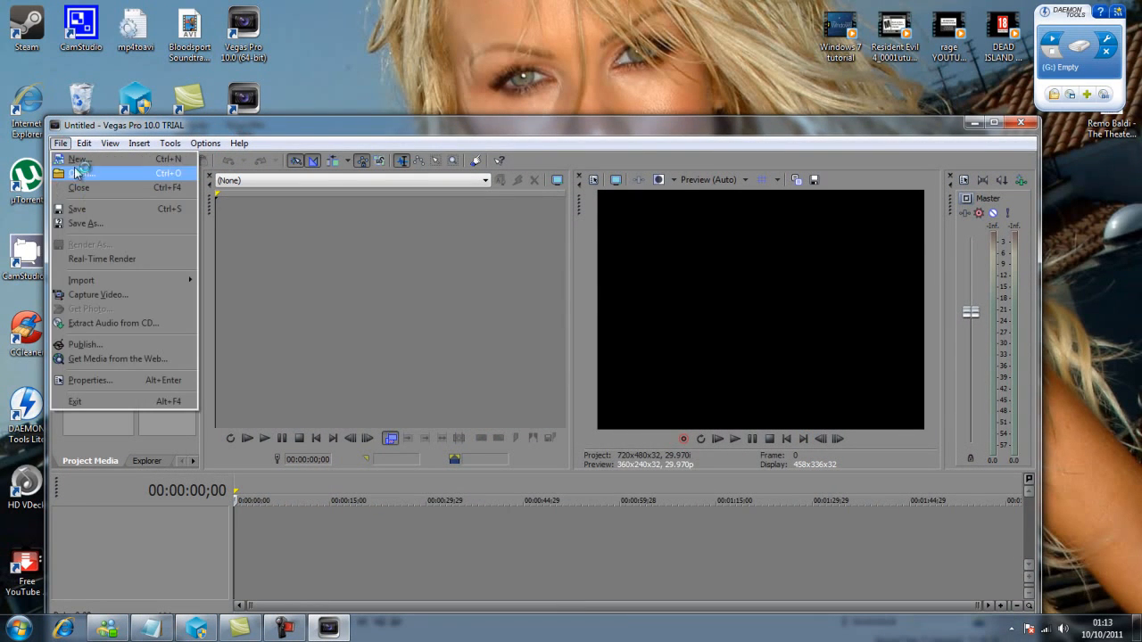
left_click(76, 161)
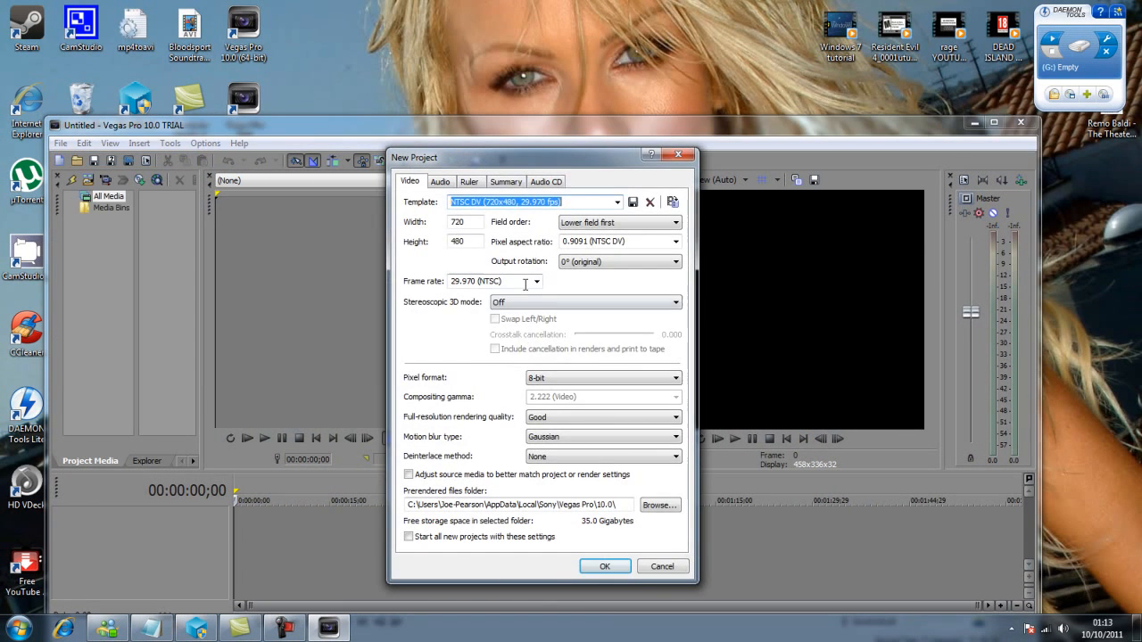
left_click(606, 566)
Step: Add the "mymy first movie" file from the desktop to the start of the empty timeline and dismiss the audio proxy notice
left_click_drag(264, 124, 649, 42)
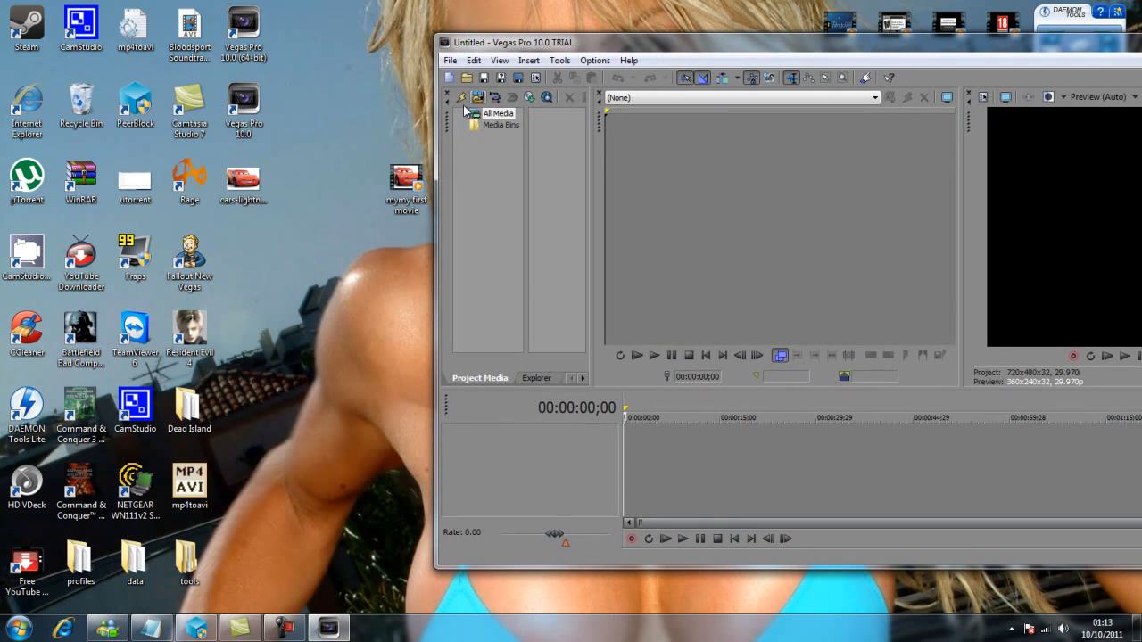
left_click_drag(403, 181, 682, 483)
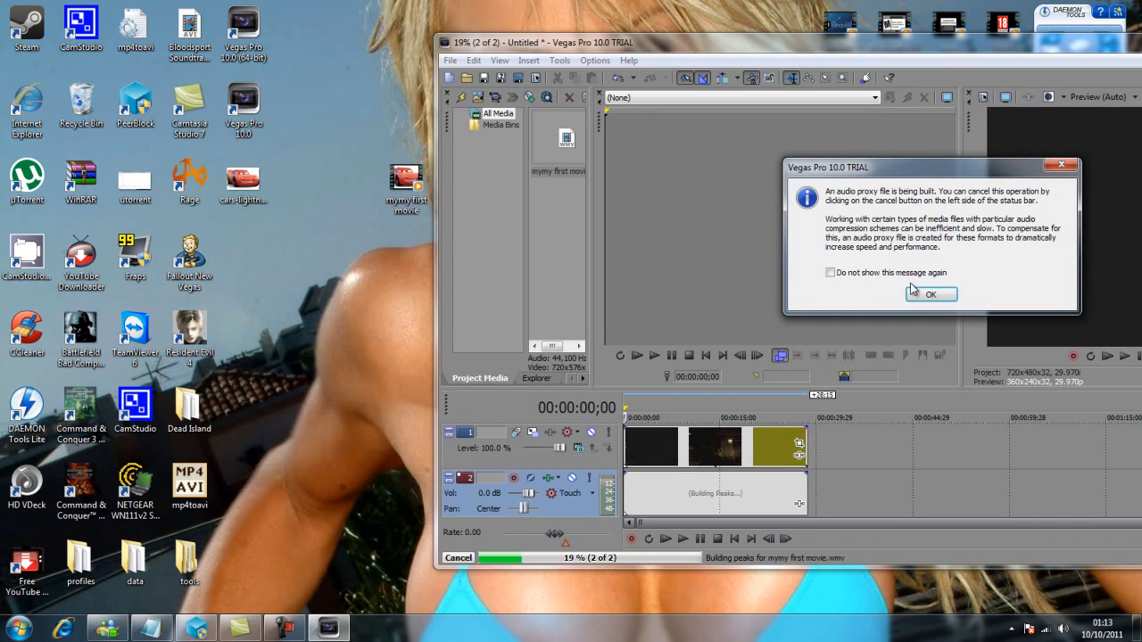
left_click(930, 292)
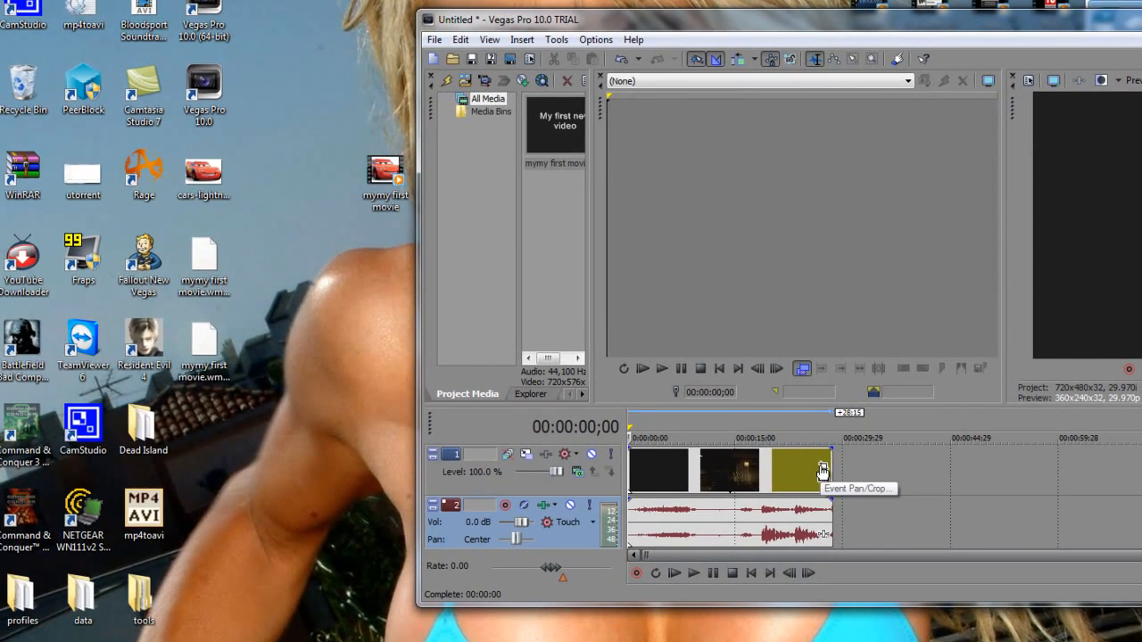
Step: Set the video event's Pan/Crop preset to 16:9 Widescreen TV aspect ratio
left_click(815, 458)
left_click(1032, 129)
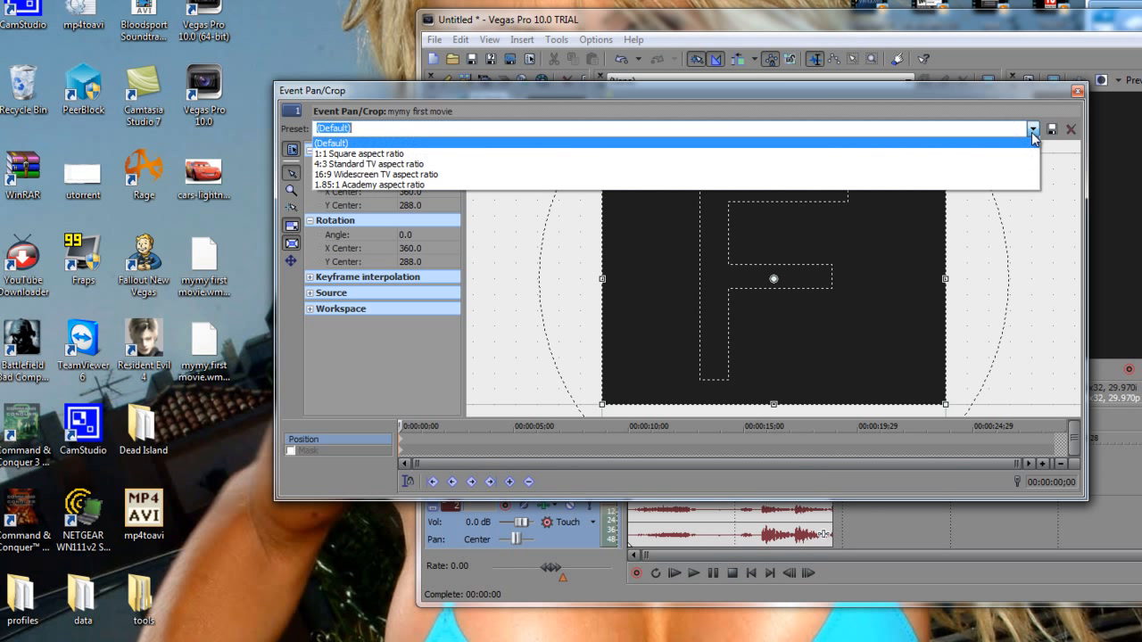
left_click(1008, 174)
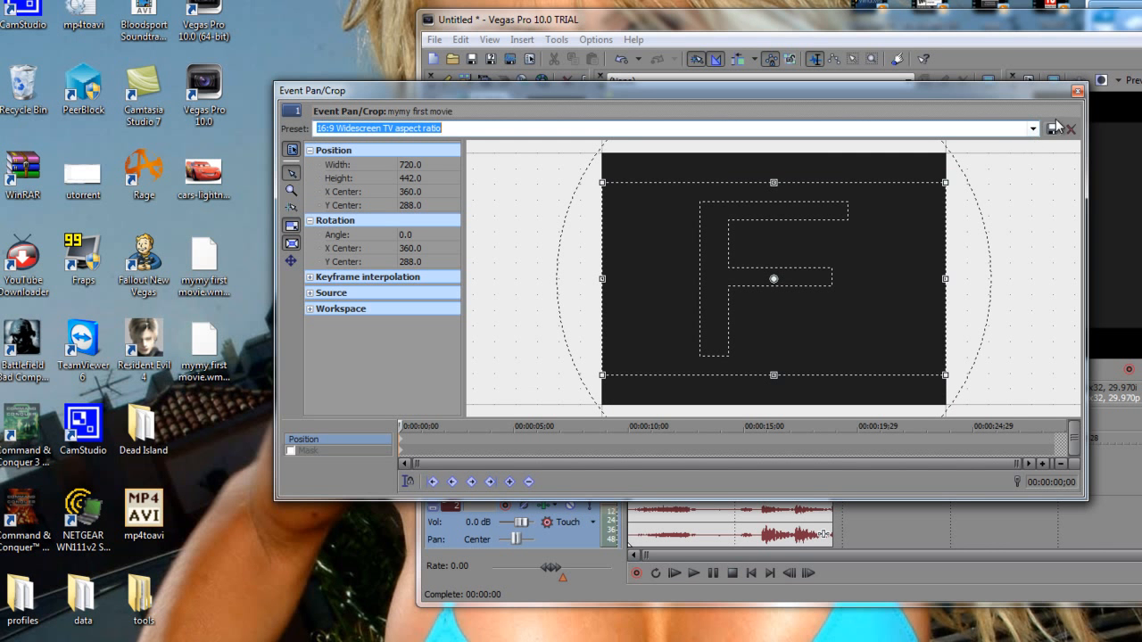
left_click(1078, 92)
Step: Save the Vegas project as "gsdgdgd" in My Documents
left_click_drag(837, 27, 450, 51)
left_click(48, 66)
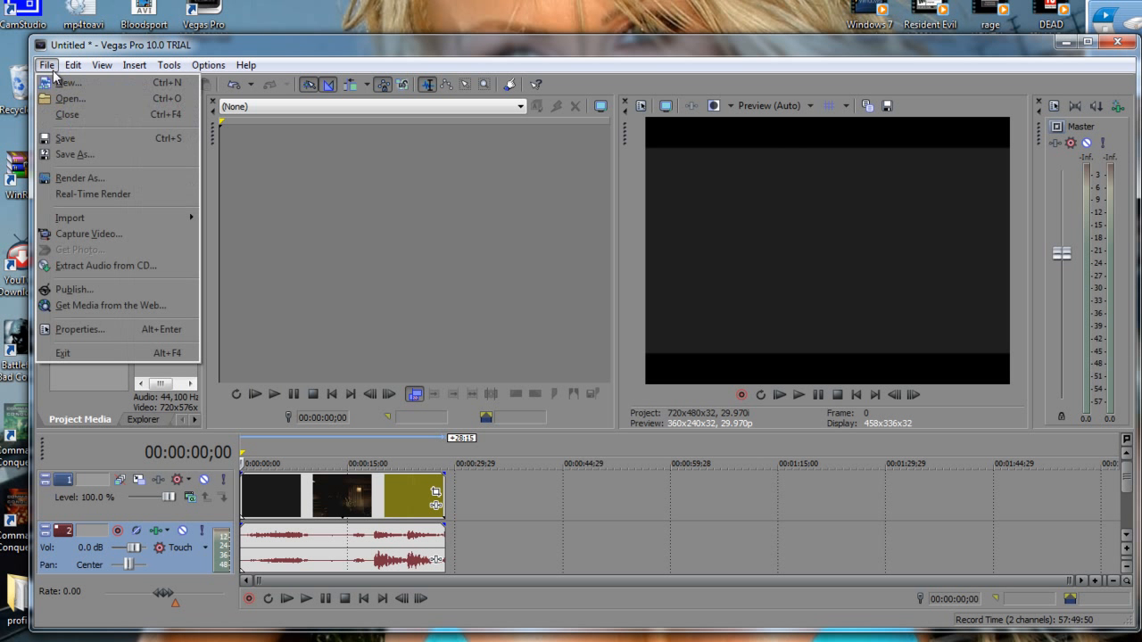
left_click(69, 155)
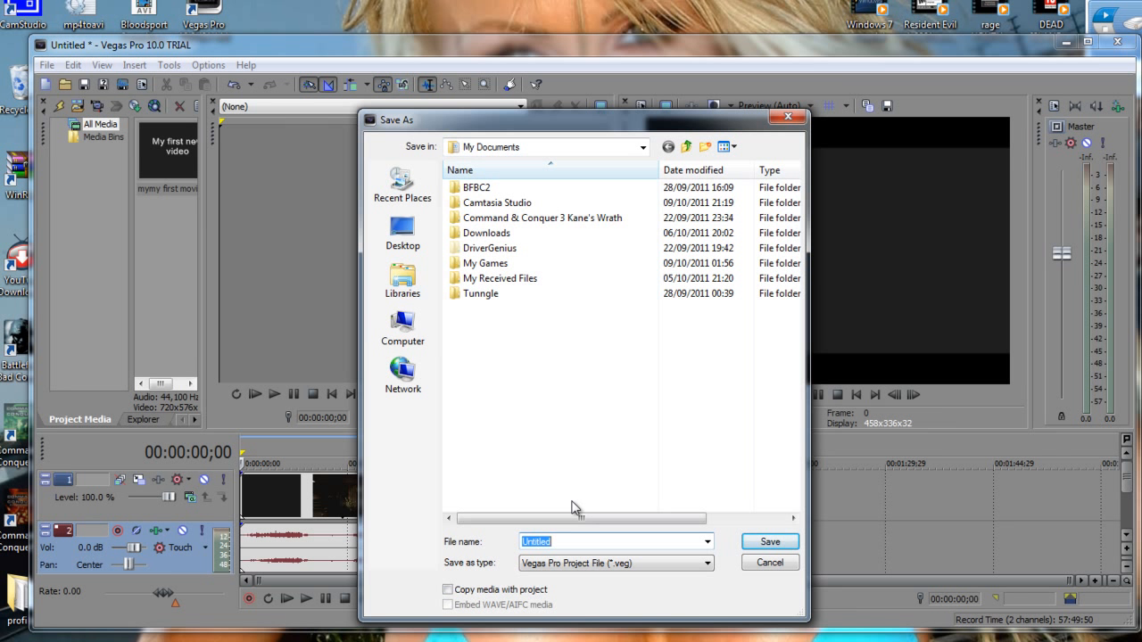
left_click(763, 542)
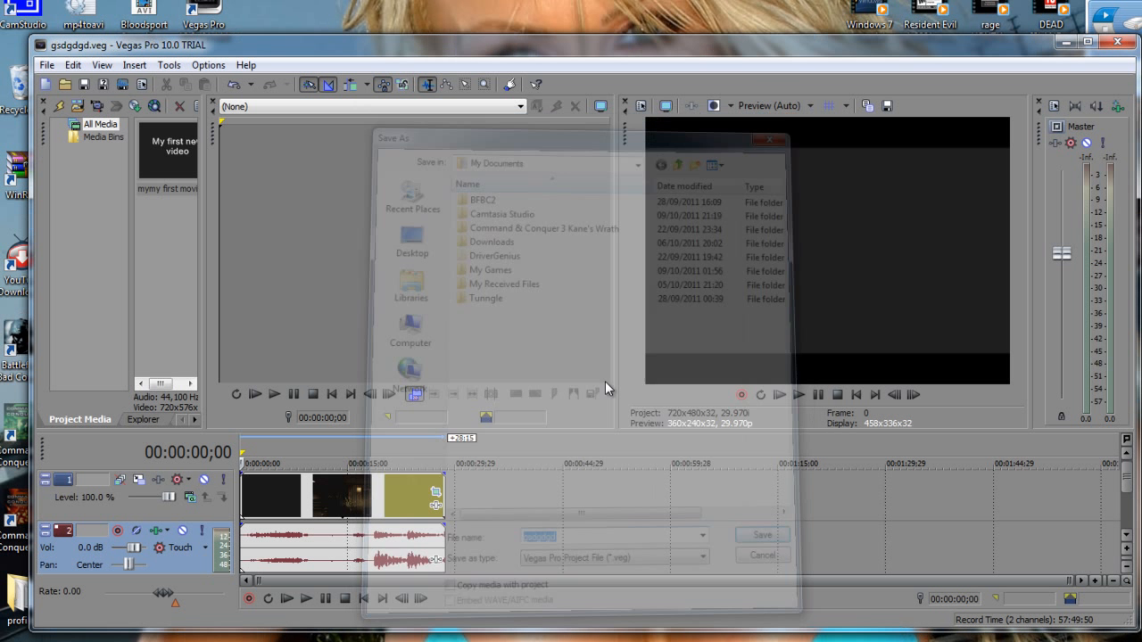
Step: Set up a render of the project to the Desktop with the file name "rendered my first movie"
left_click(46, 65)
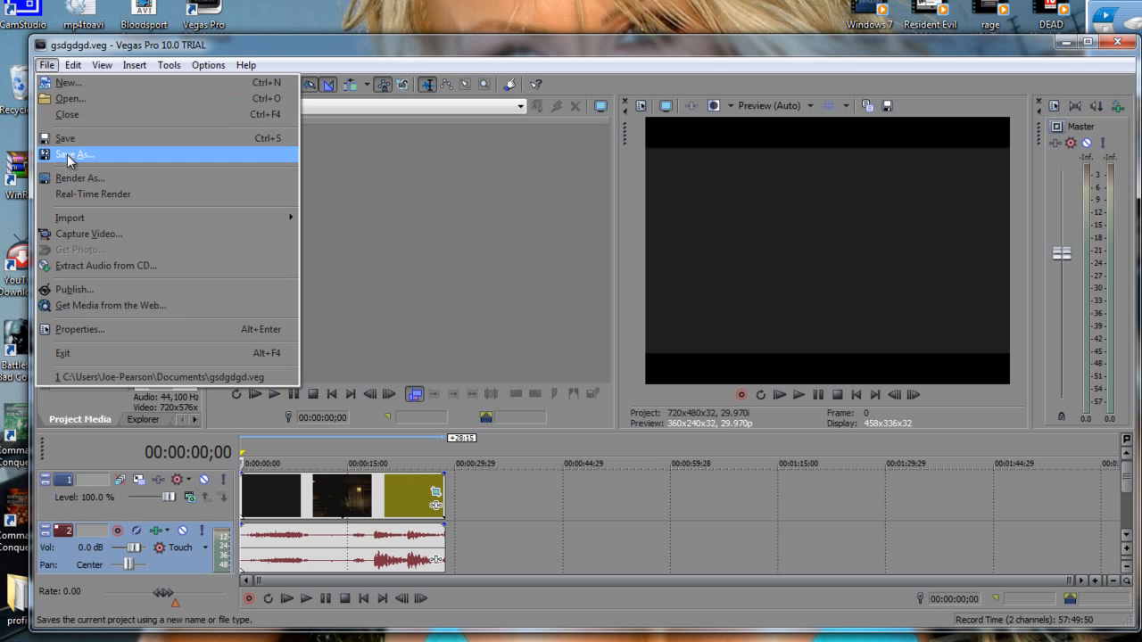
left_click(77, 179)
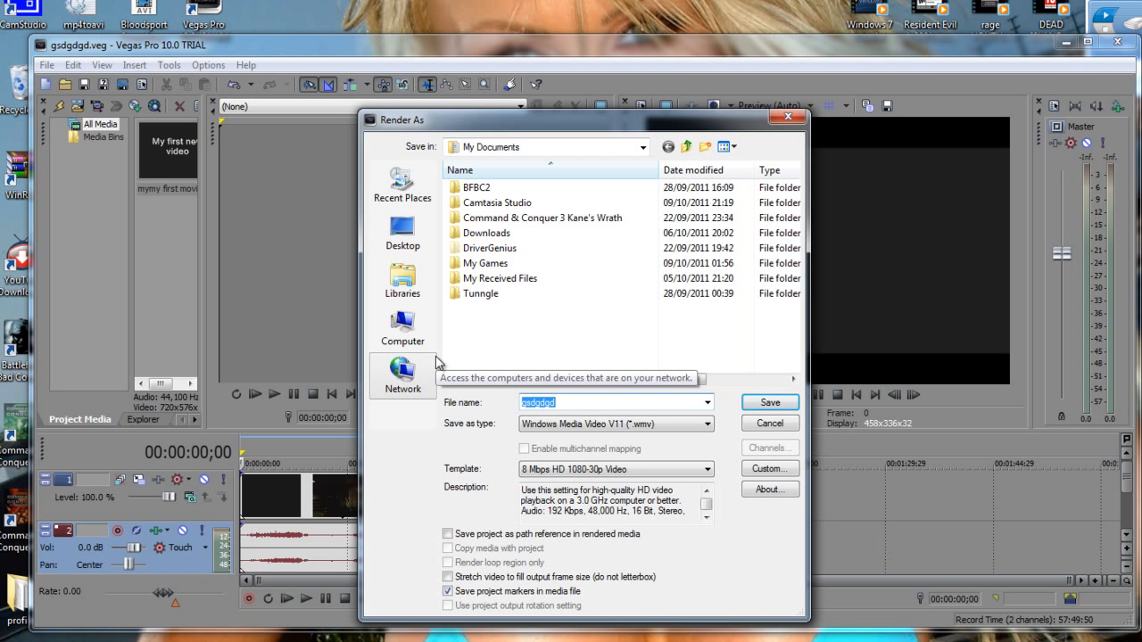
left_click(640, 148)
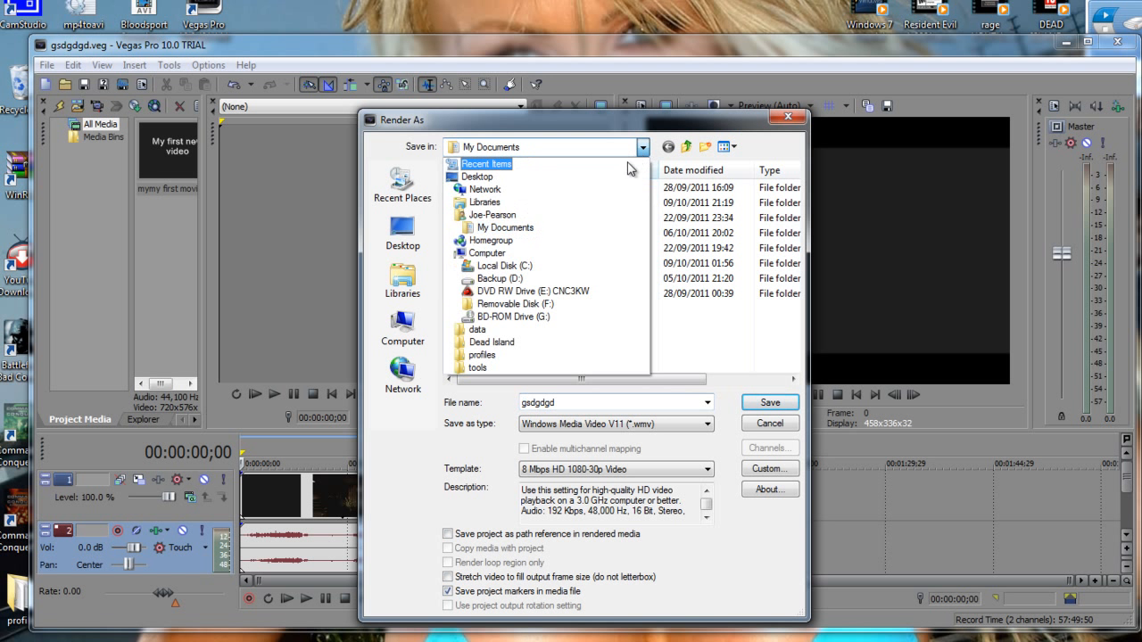
left_click(484, 160)
left_click_drag(576, 406, 483, 417)
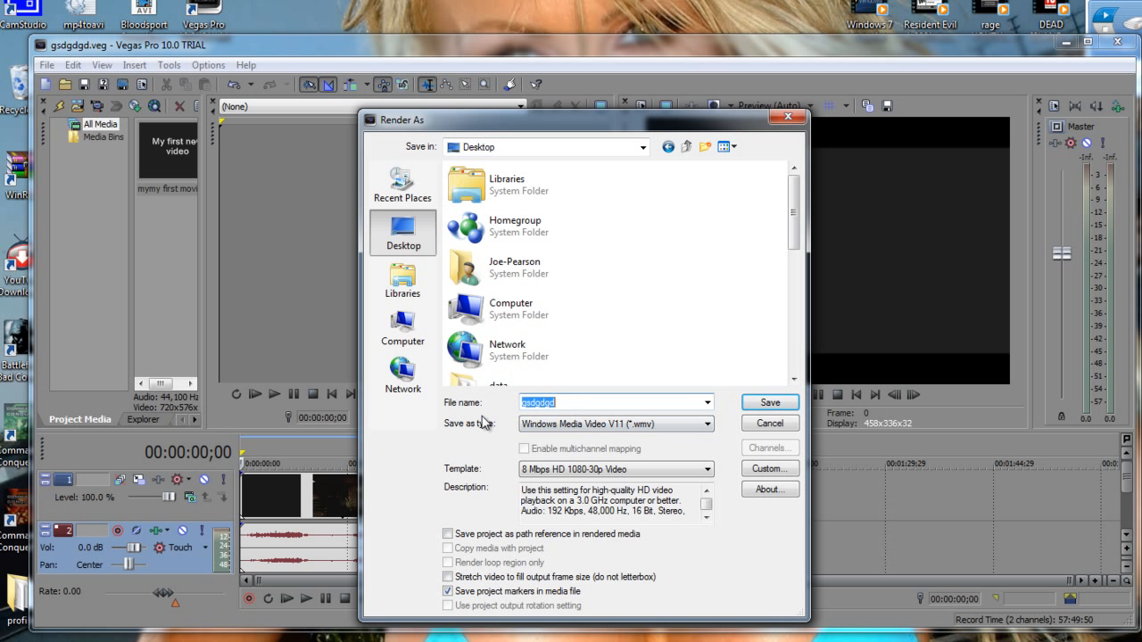
type("rendered my first m")
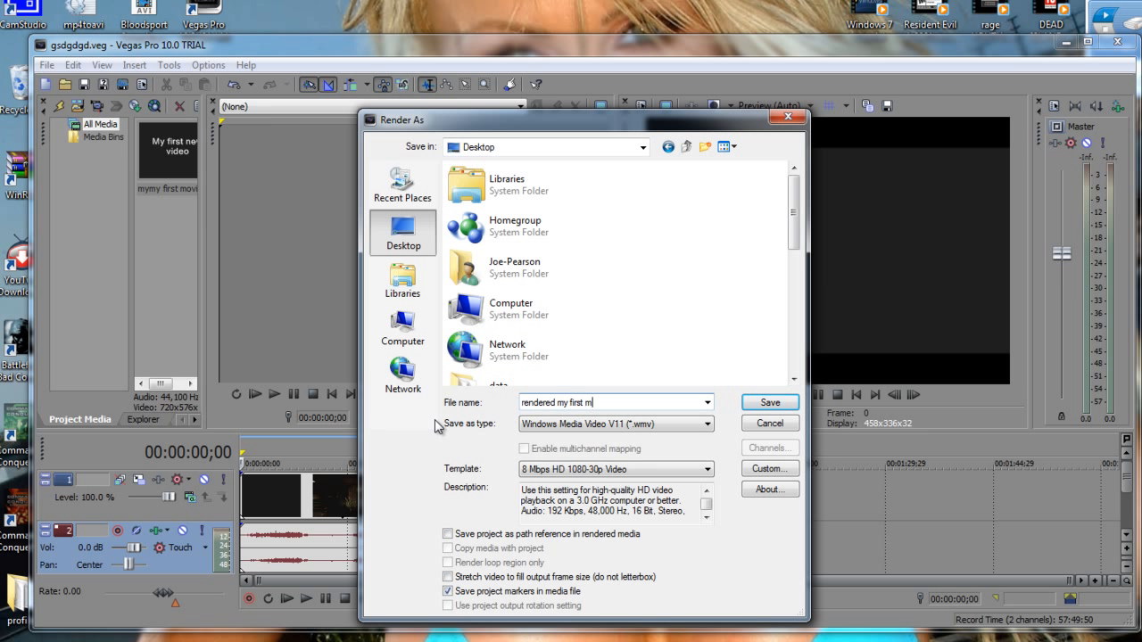
type("ovie")
Step: Choose the 8 Mbps HD 1080-30p Video template, review its custom settings and set the video rendering quality to Best
left_click(703, 472)
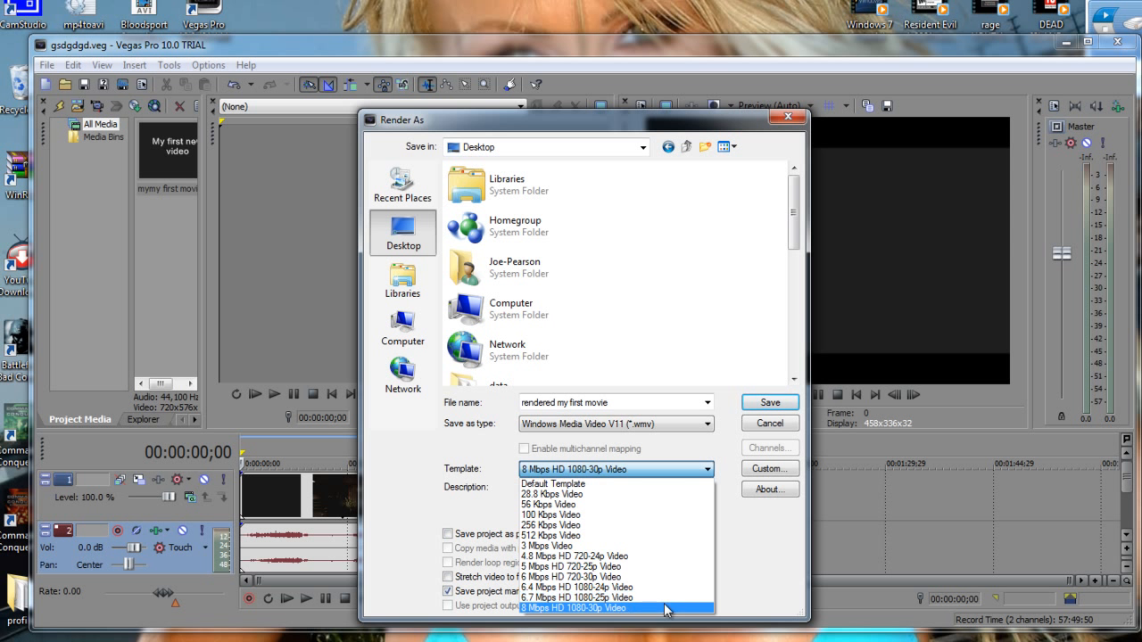
left_click(680, 612)
left_click(767, 469)
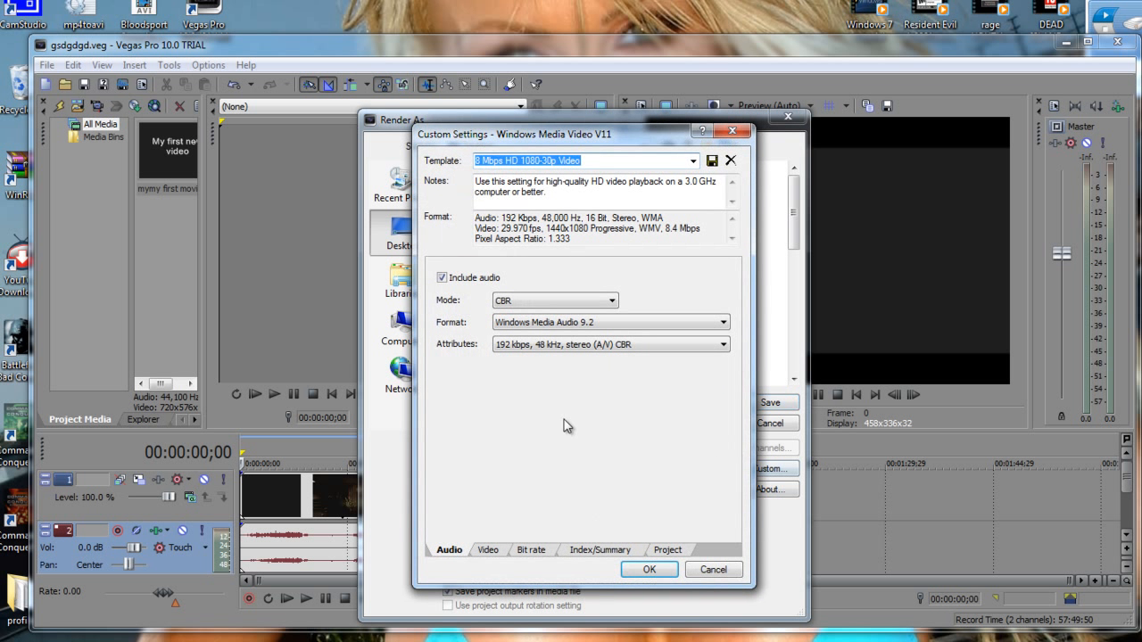
left_click(501, 550)
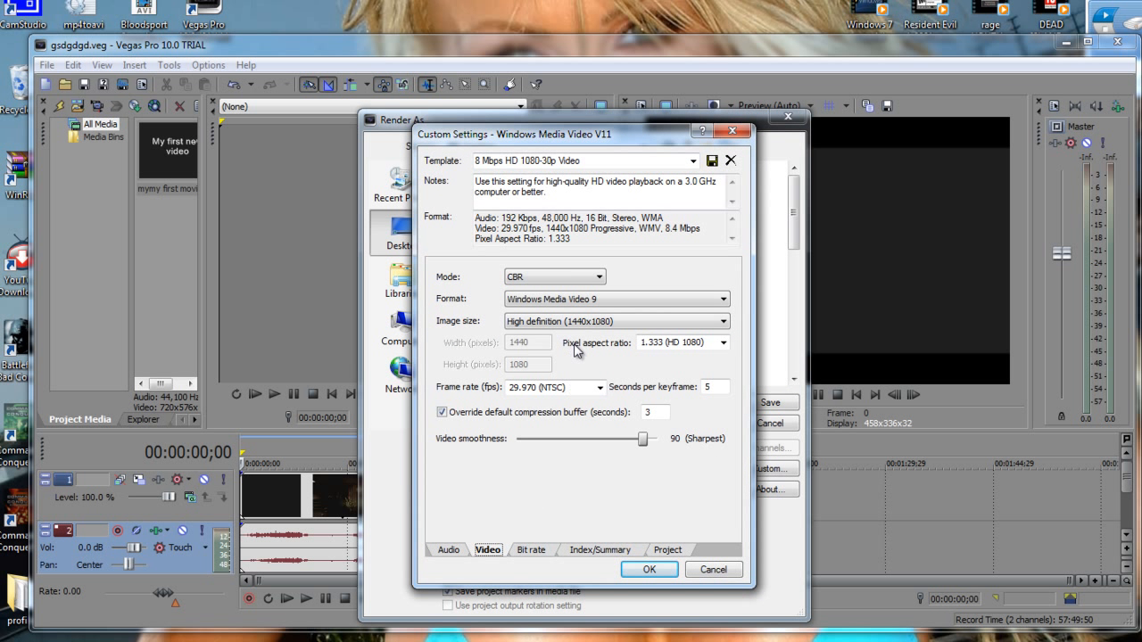
left_click(532, 550)
left_click(597, 549)
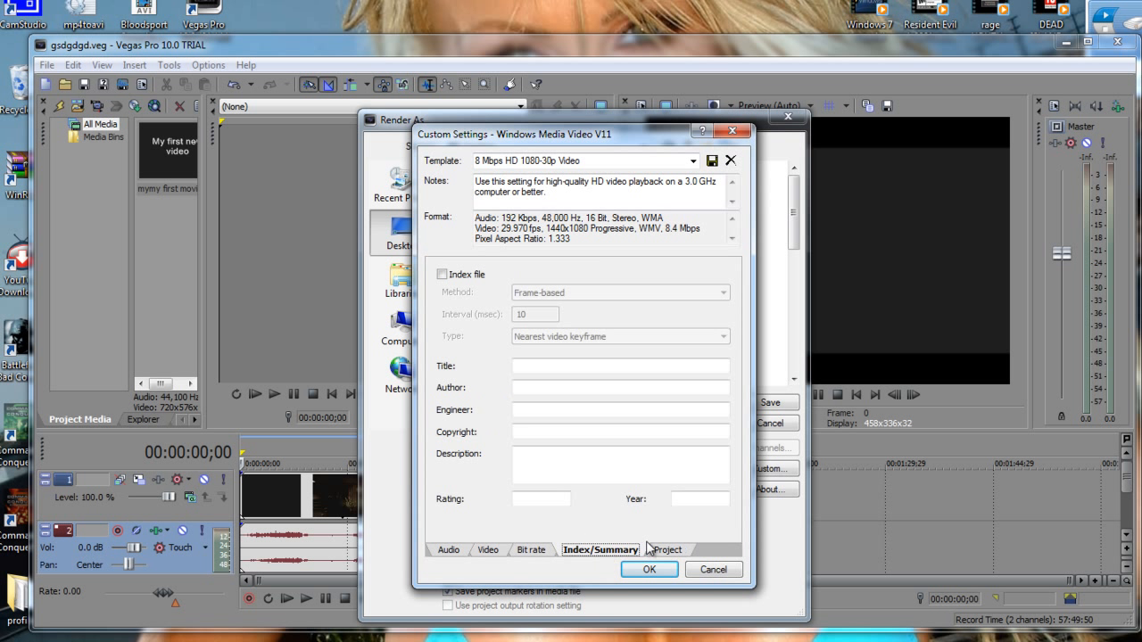
left_click(667, 550)
left_click(686, 272)
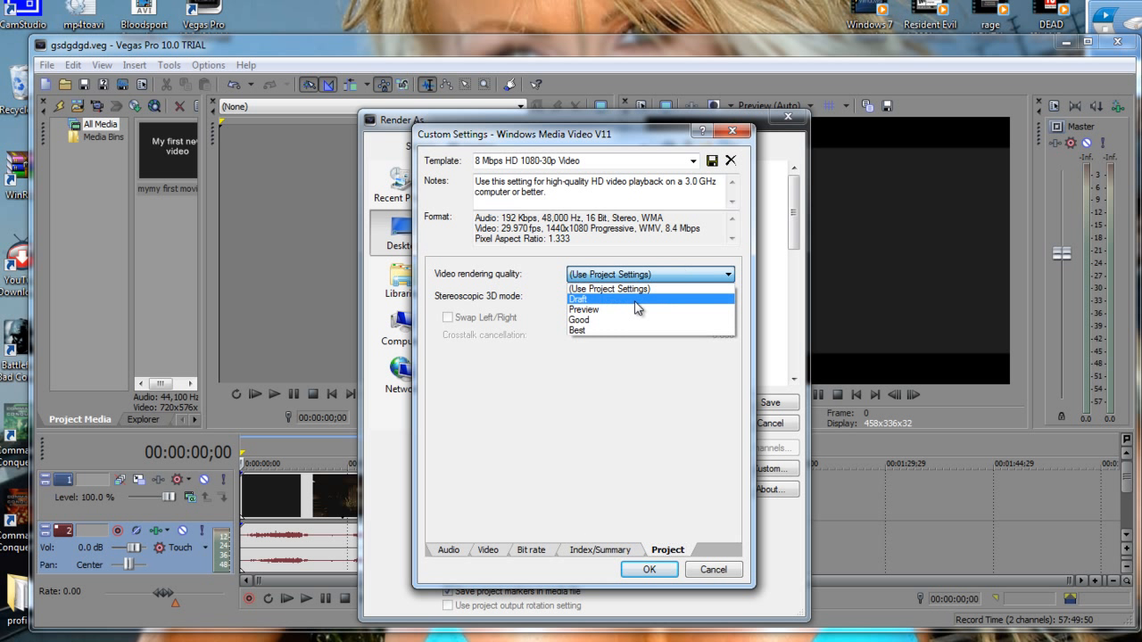
left_click(625, 330)
left_click(647, 570)
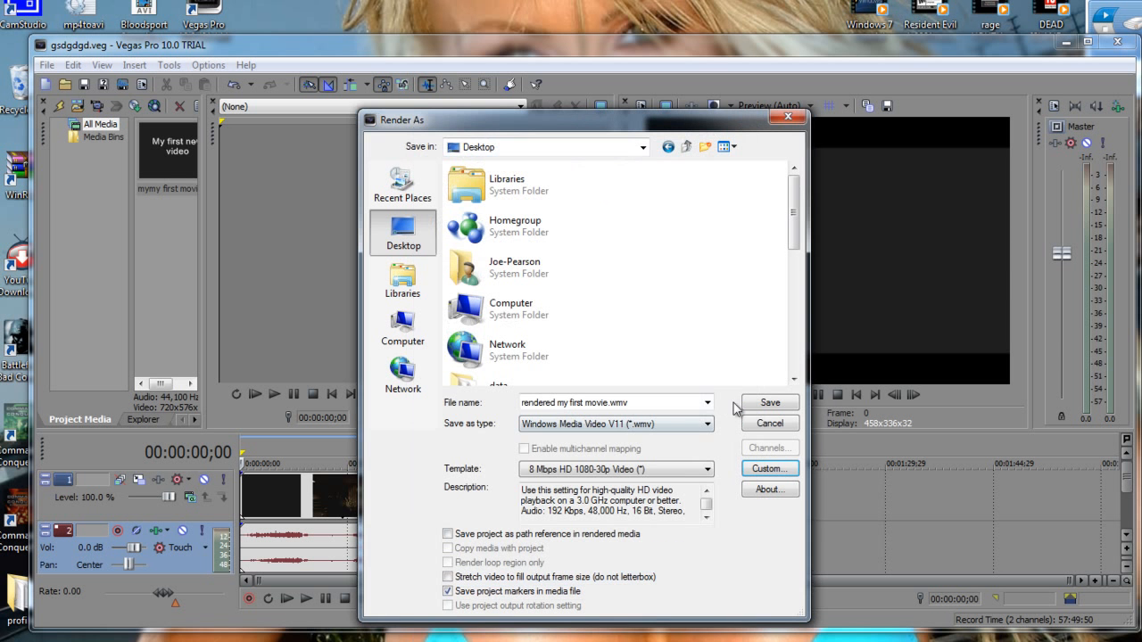
Step: Start the render and open the properties of the "rendered my first movie" file on the desktop to check its size
left_click(768, 410)
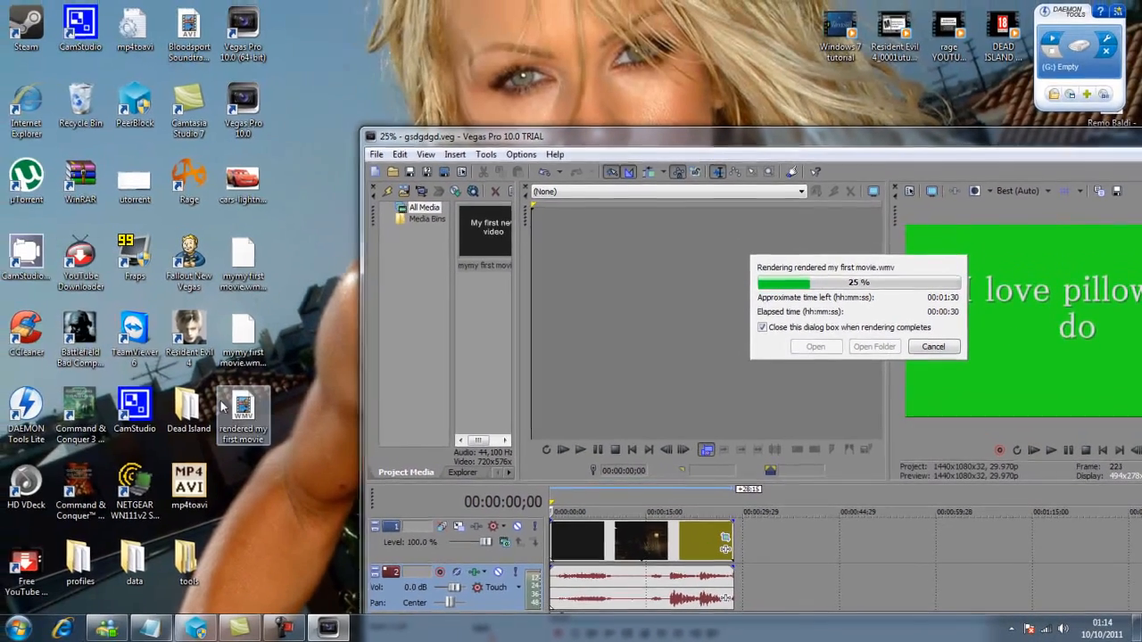
right_click(257, 420)
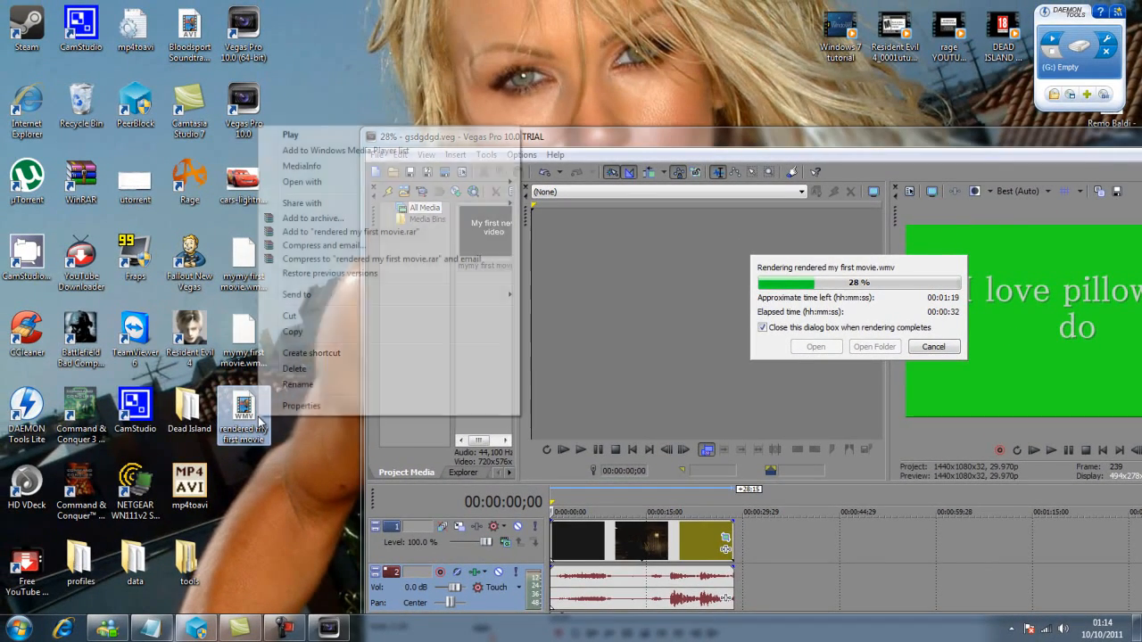
key("r")
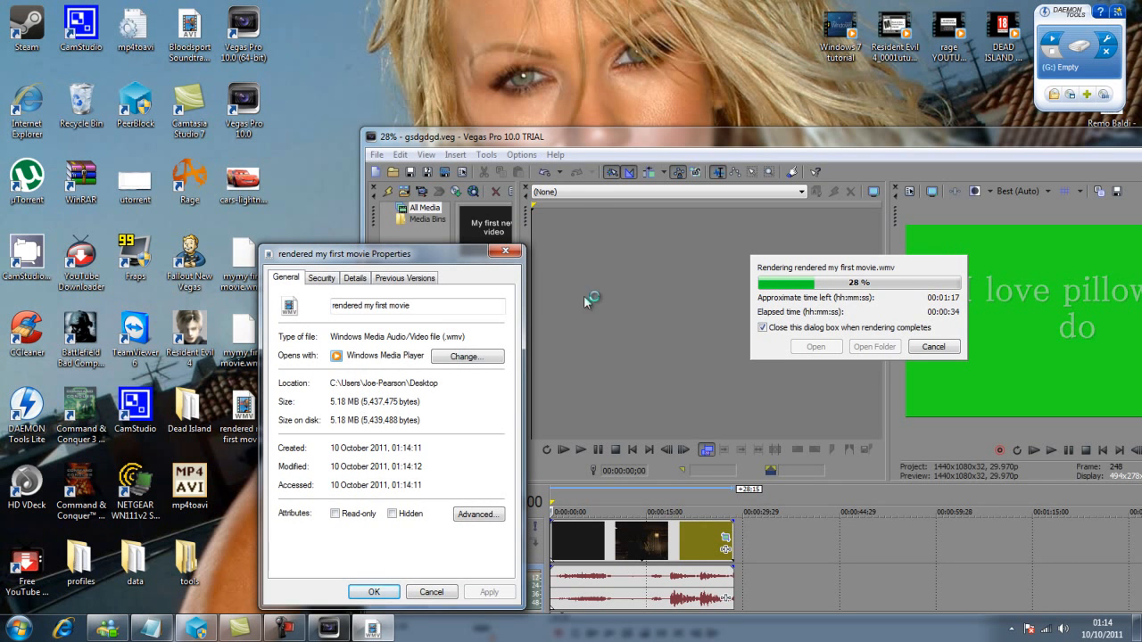
Step: Reopen the properties of the "rendered my first movie" file on the desktop to recheck its size, and close them
key("Escape")
right_click(248, 421)
left_click(285, 413)
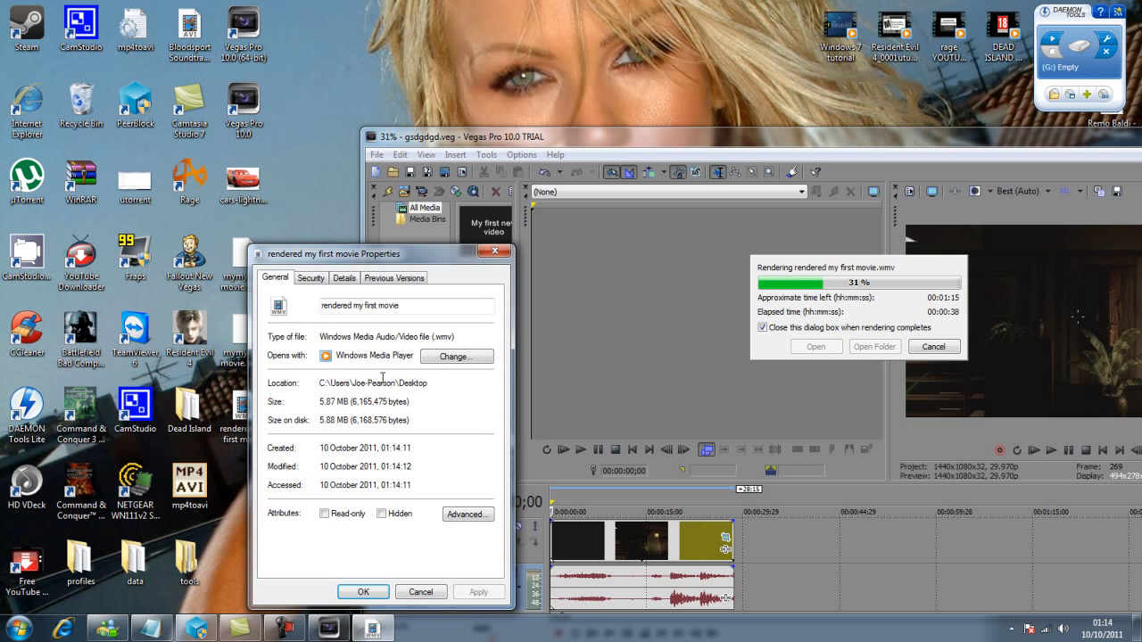
left_click(497, 252)
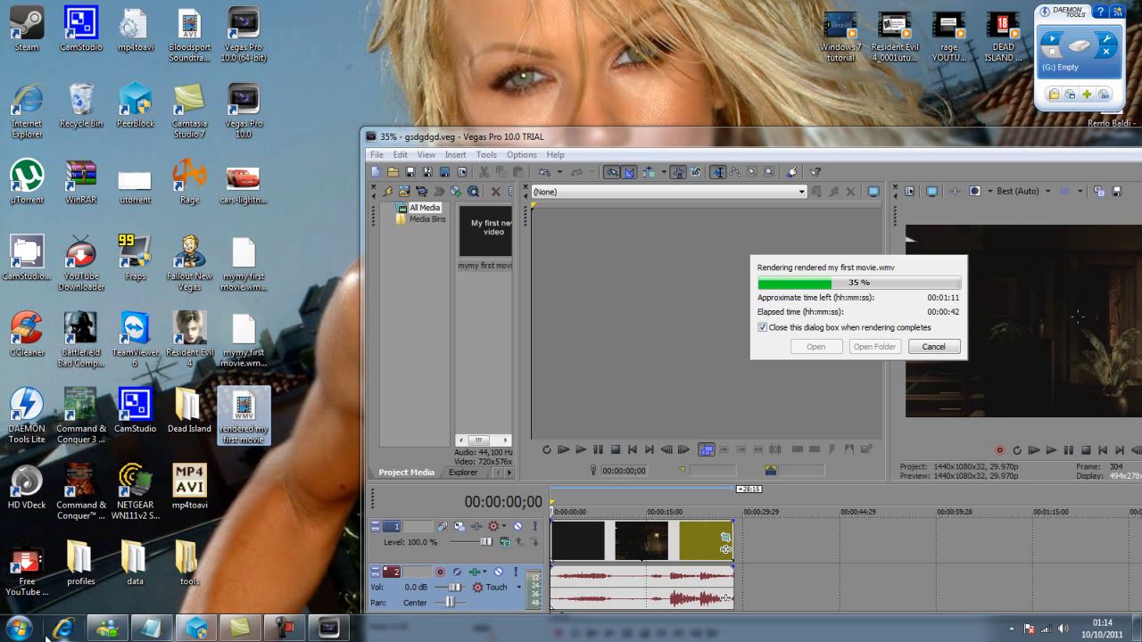
left_click(266, 464)
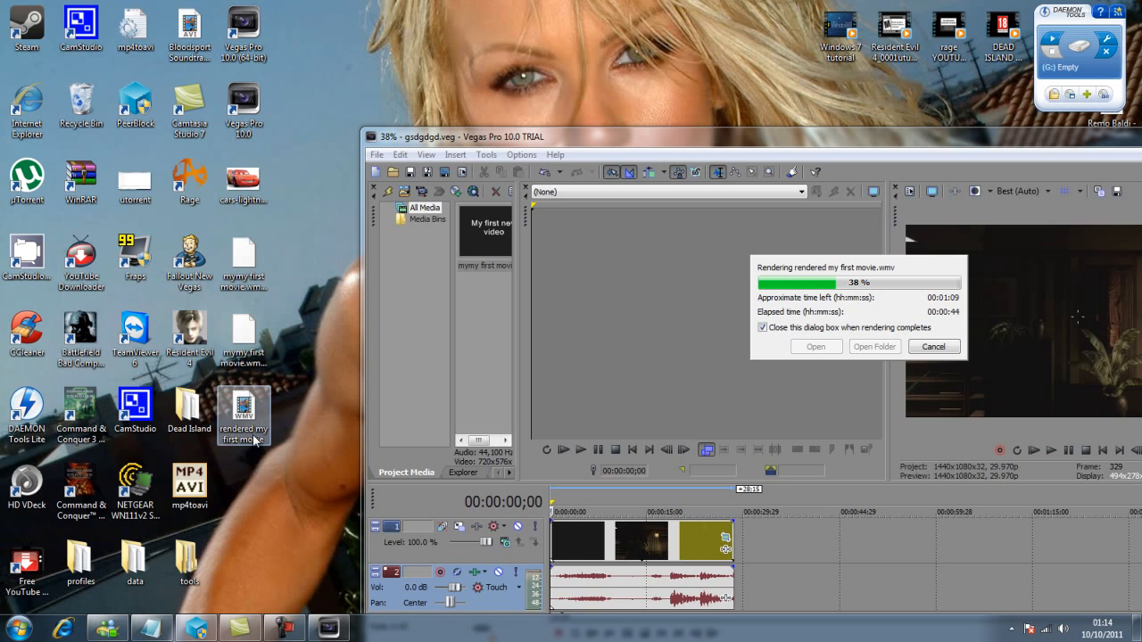
Step: Cancel the running render of "rendered my first movie" and close Vegas Pro
left_click_drag(758, 138, 446, 85)
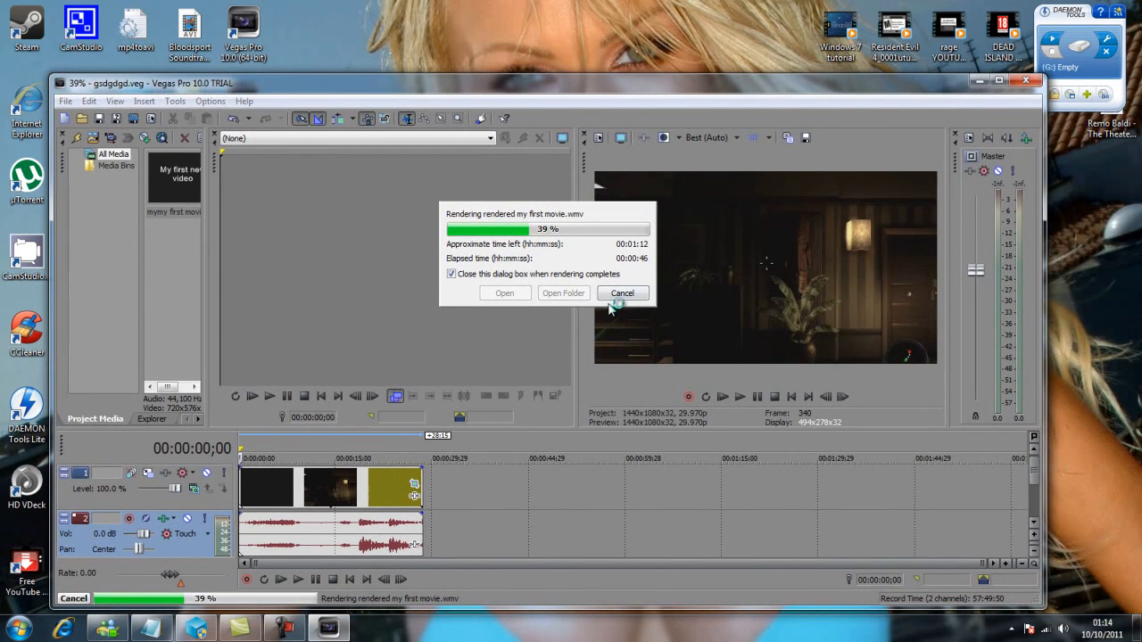
left_click(633, 294)
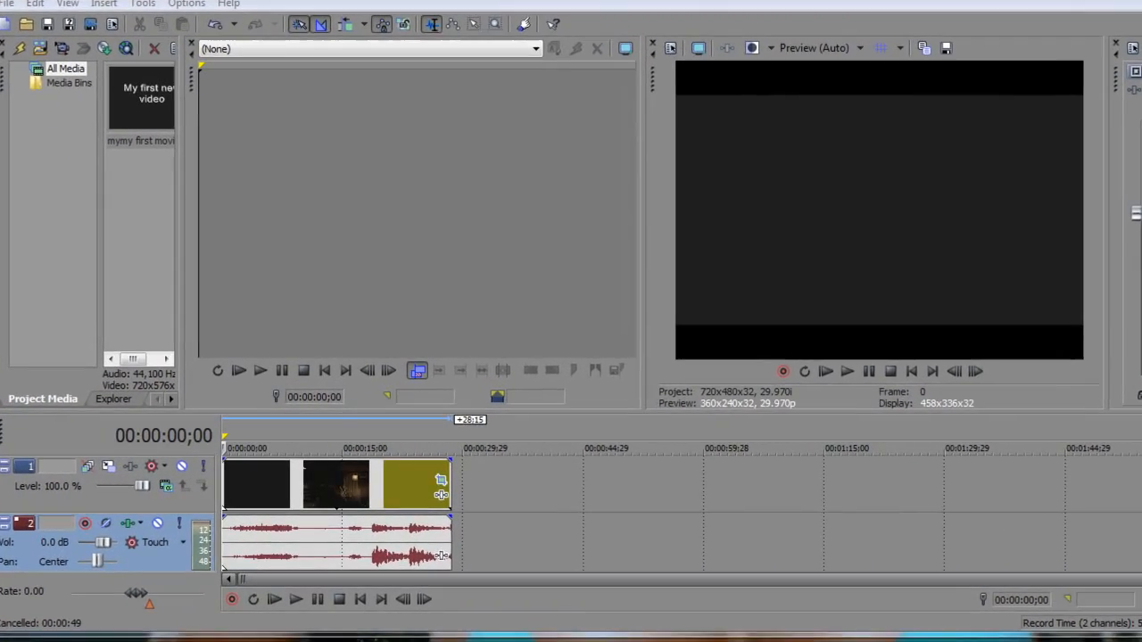
left_click_drag(869, 0, 717, 257)
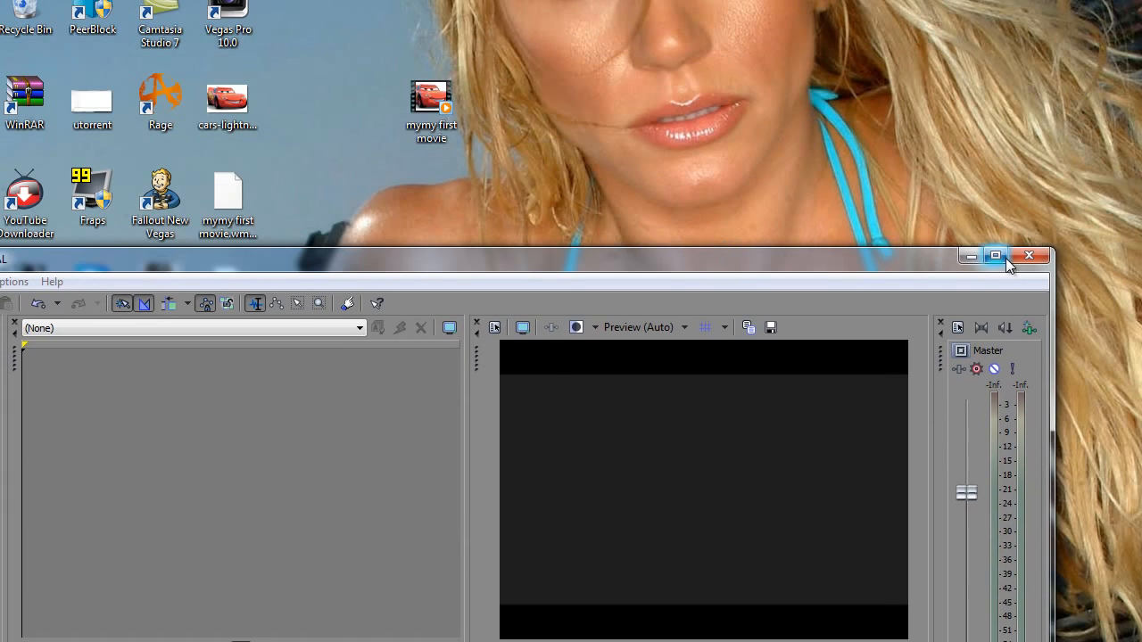
left_click(1029, 257)
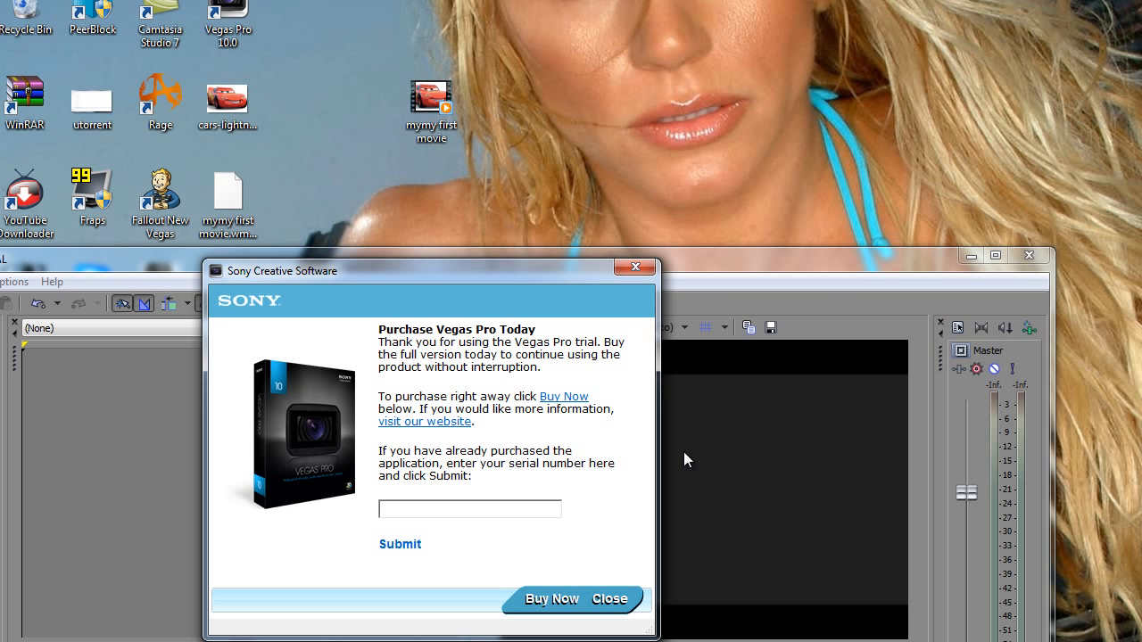